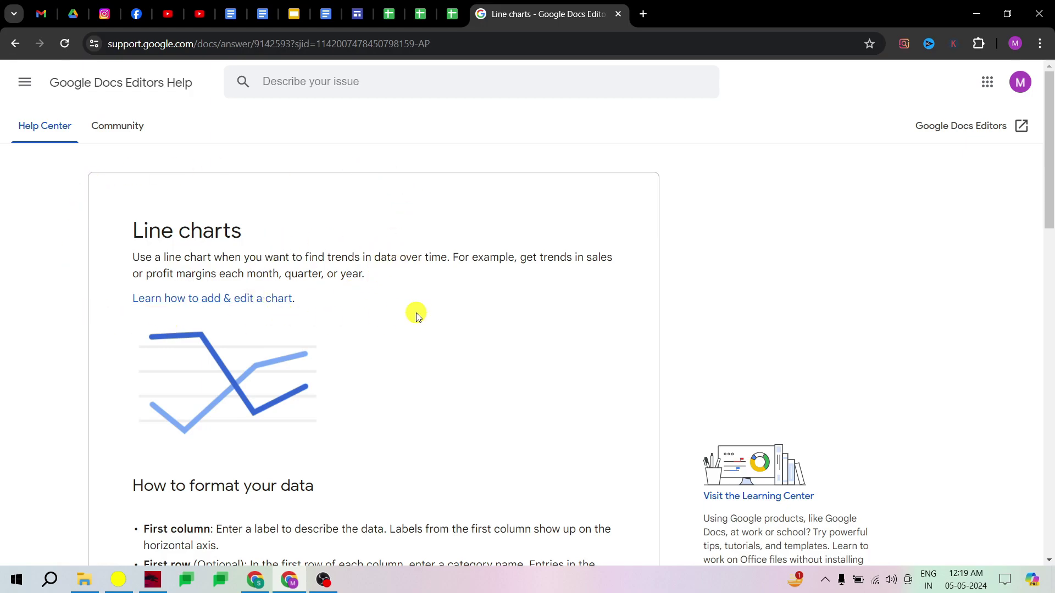
Make a personal copy of the "Google Sheets: Line chart examples" spreadsheet from the Annual home sales example in the help article
scroll(417, 317, "down", 8)
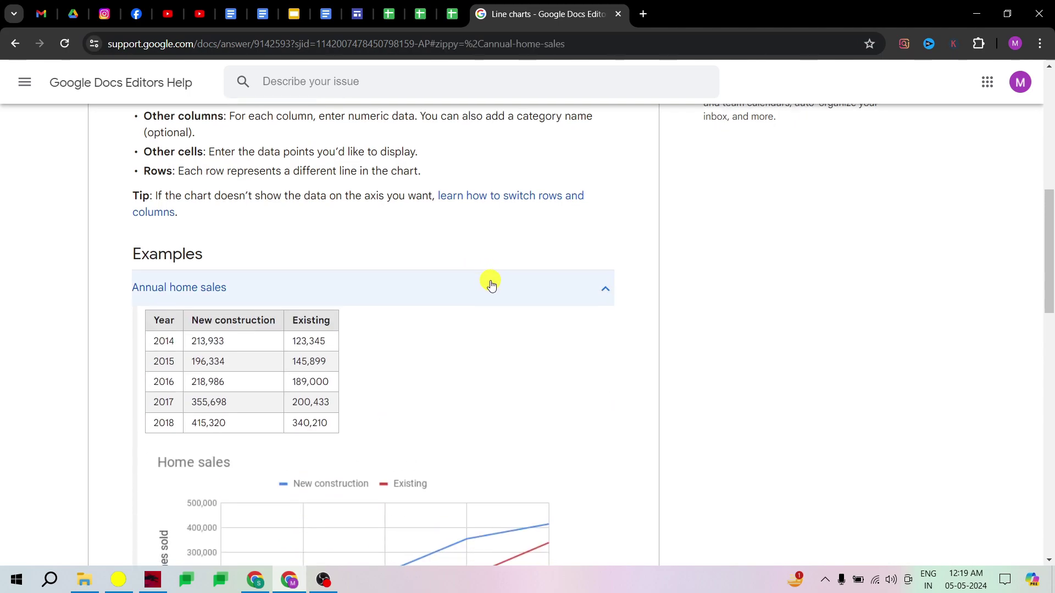
scroll(491, 285, "down", 4)
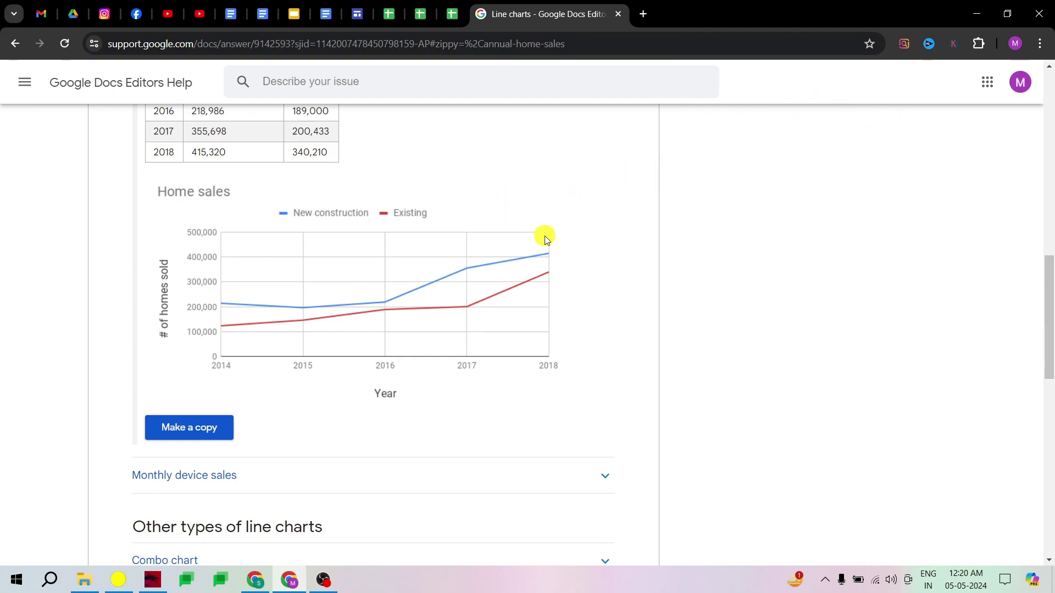
scroll(545, 239, "up", 1)
scroll(545, 239, "down", 2)
left_click(201, 359)
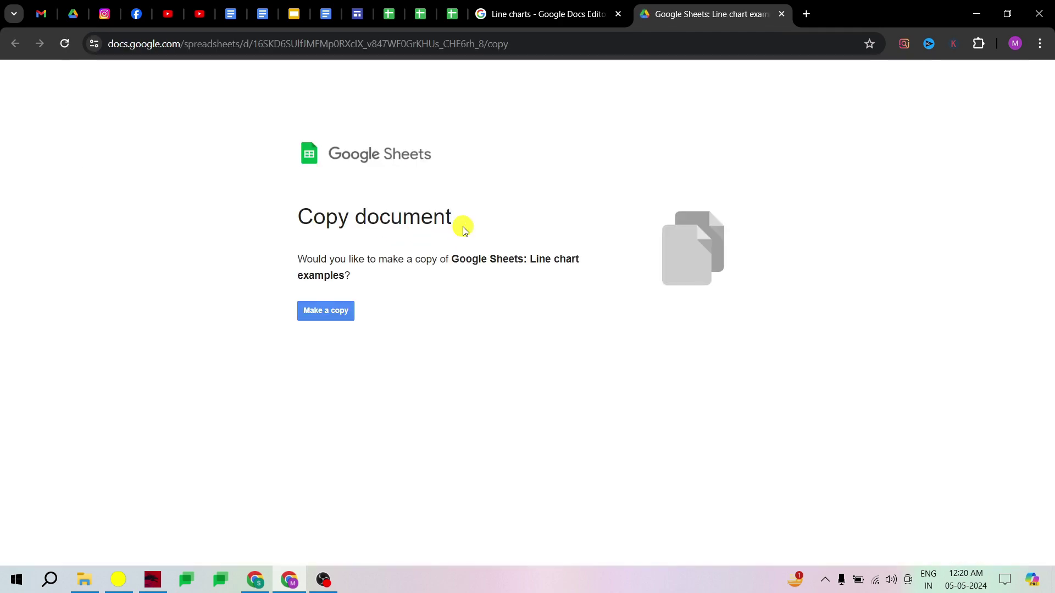
left_click(328, 312)
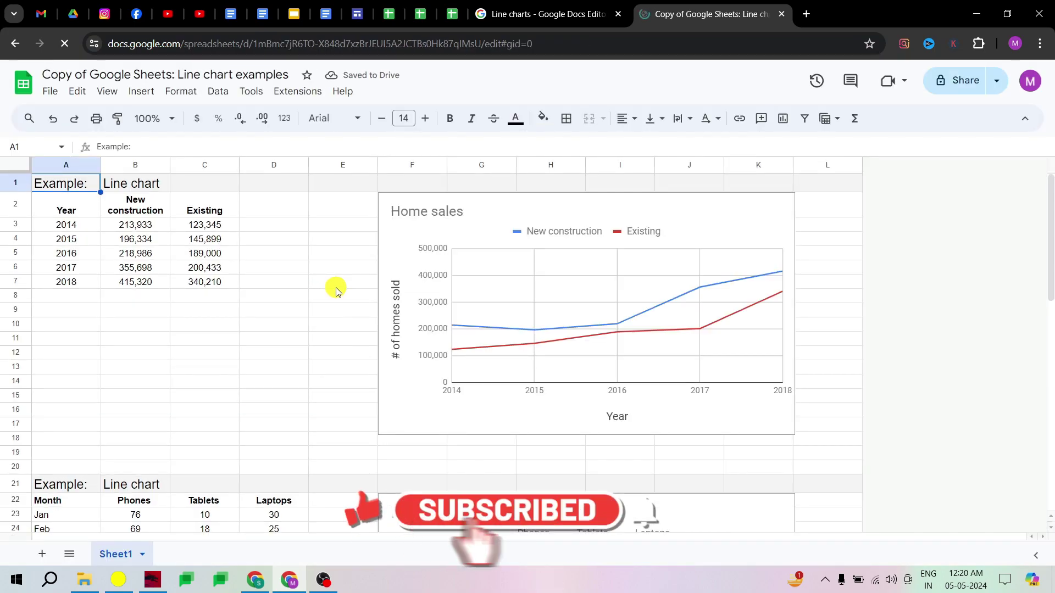
Copy the annual home sales table in A2:C7, including its Year, New construction and Existing headers
scroll(437, 316, "down", 10)
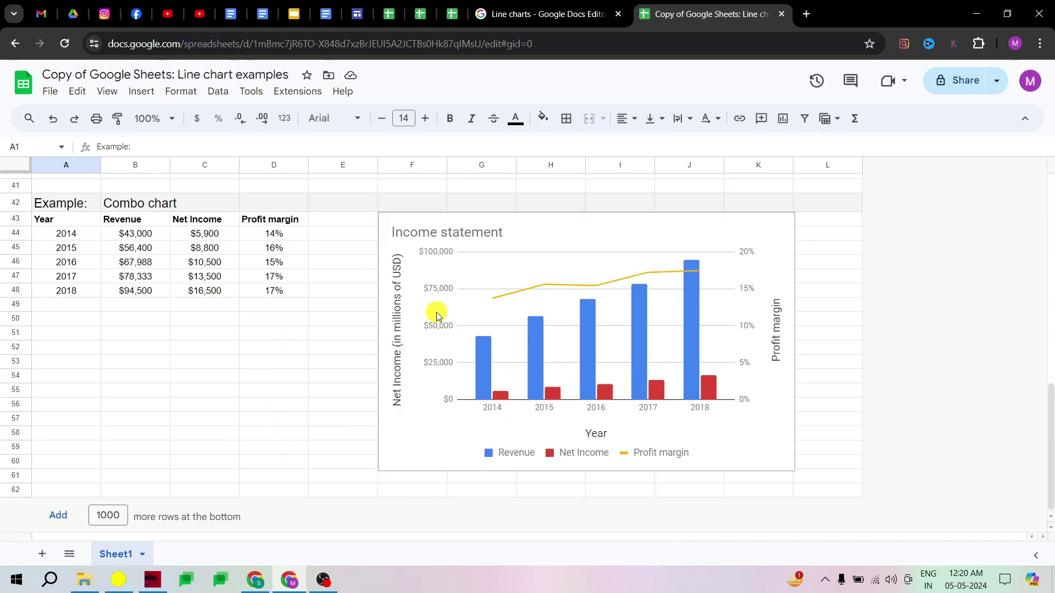
scroll(437, 316, "up", 10)
scroll(437, 316, "down", 10)
scroll(437, 316, "up", 10)
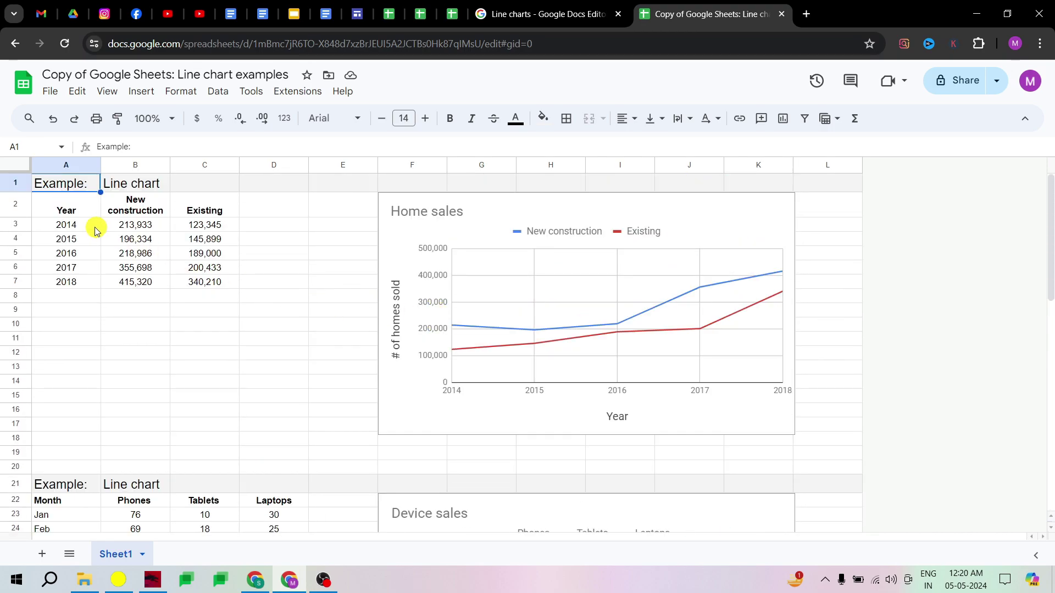
left_click_drag(67, 207, 218, 282)
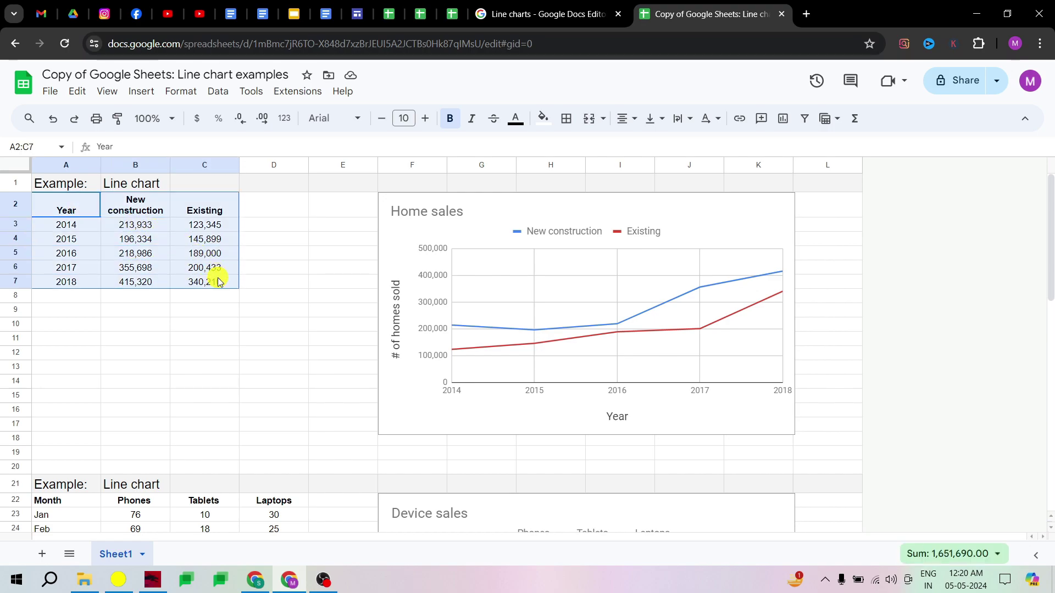
right_click(169, 244)
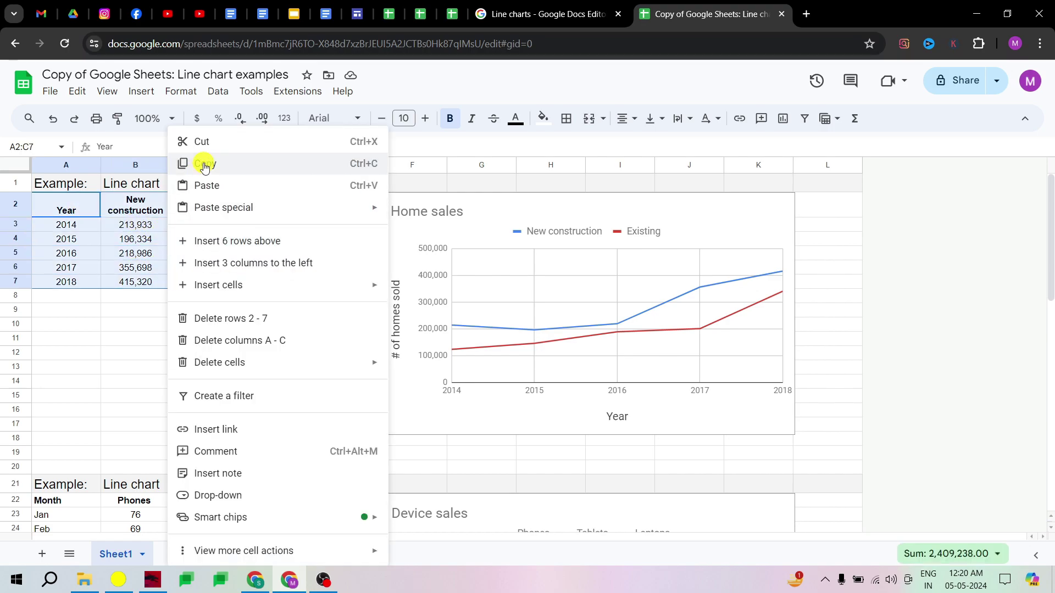
left_click(207, 163)
Switch to the "G-Sheets Tutorial - Data" spreadsheet and paste the copied table at A1 of a new sheet
left_click(455, 10)
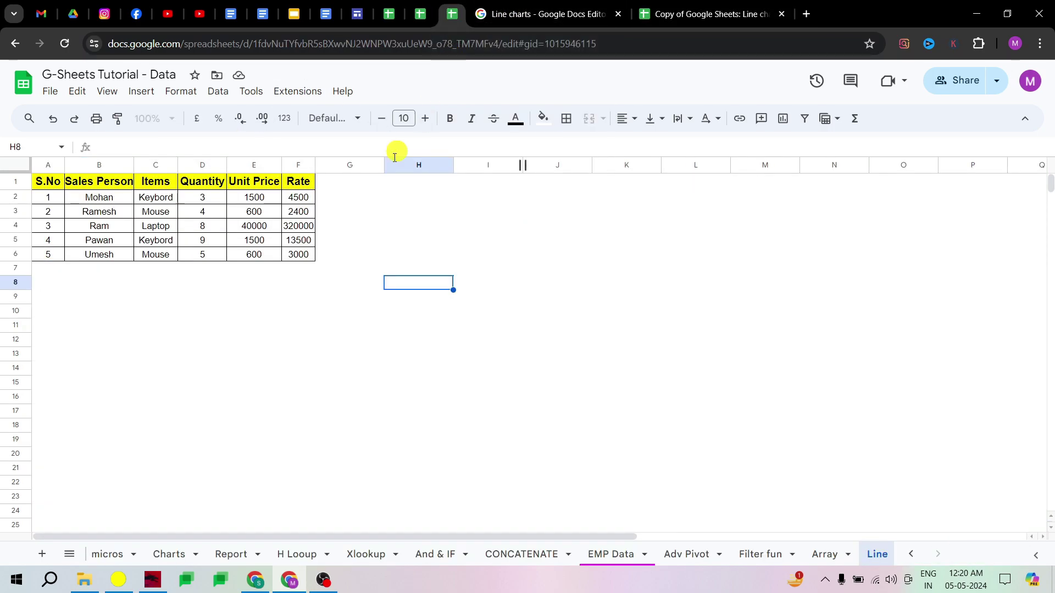
left_click(48, 549)
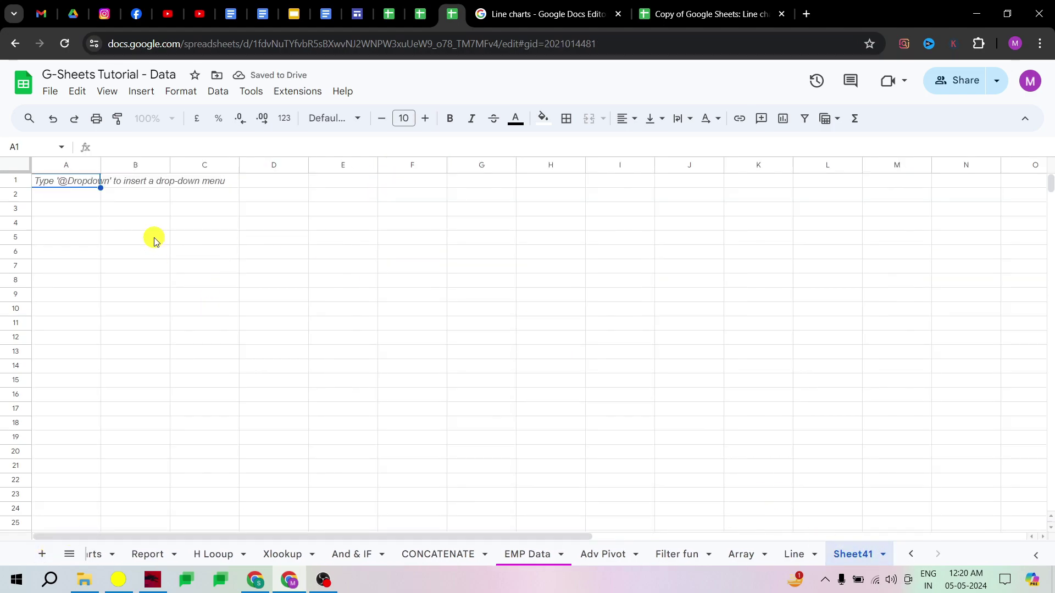
key("ctrl+v")
Fill the table's header row, A1:C1, with yellow
left_click_drag(83, 190, 198, 190)
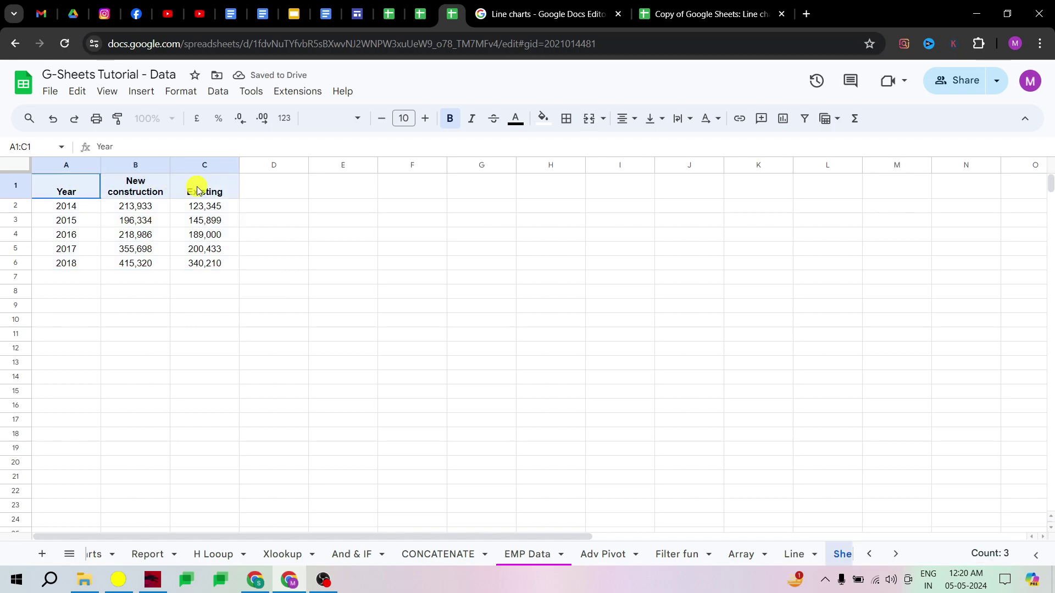
left_click(541, 119)
left_click(591, 185)
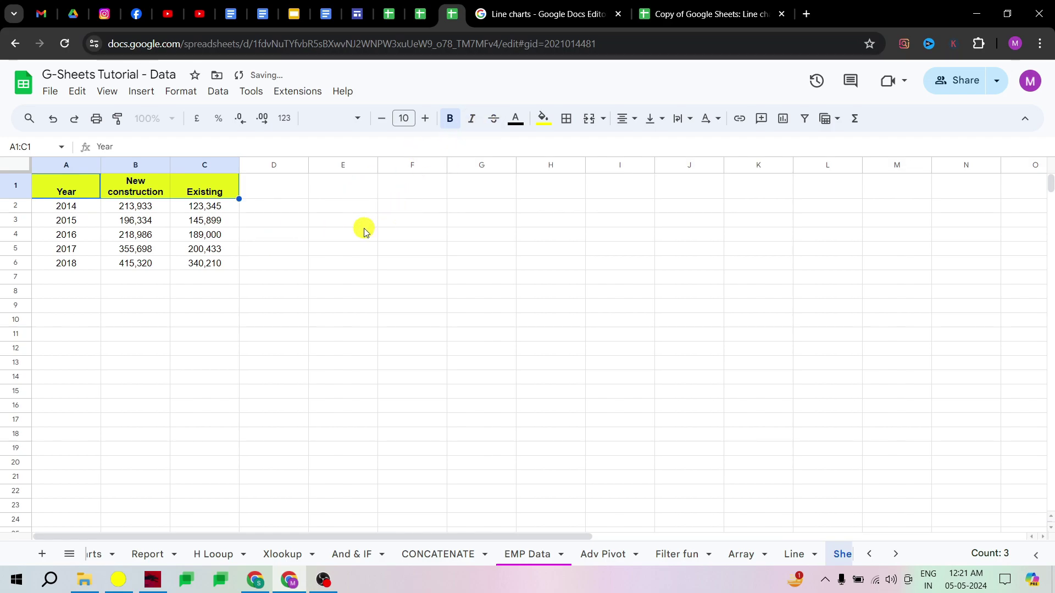
left_click(271, 235)
Apply all borders to the table in A1:C6
left_click_drag(63, 189, 212, 261)
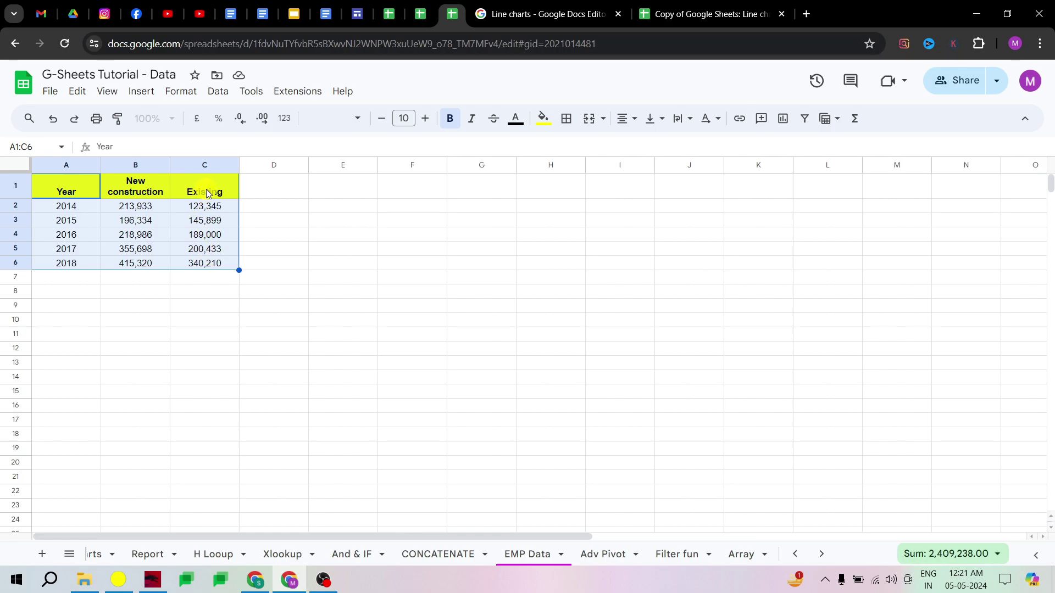
left_click(566, 118)
left_click(574, 147)
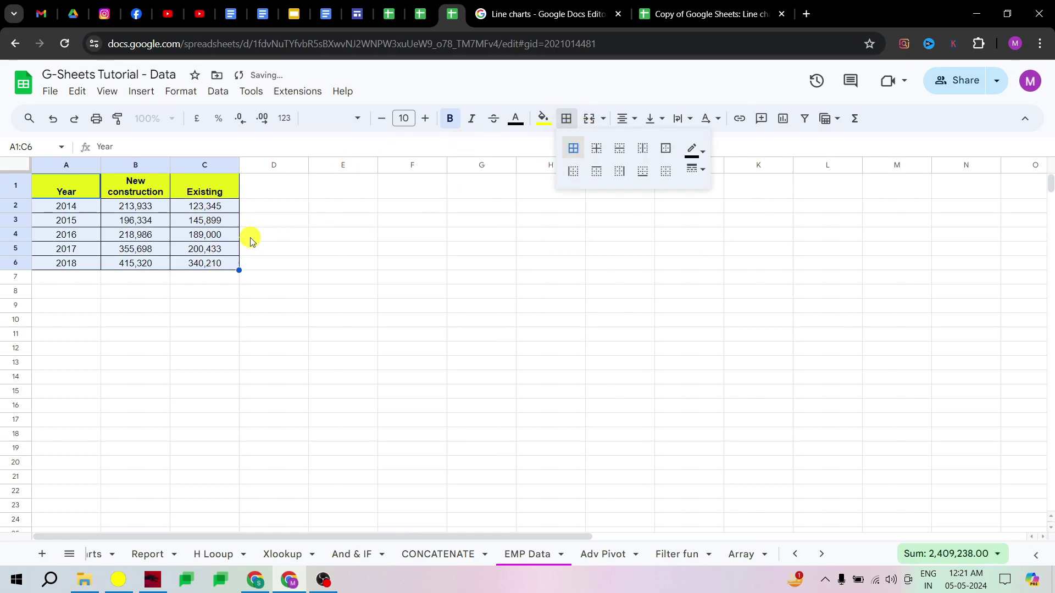
Insert a chart from the data in A1:C6 and change its type to Line chart
left_click(144, 91)
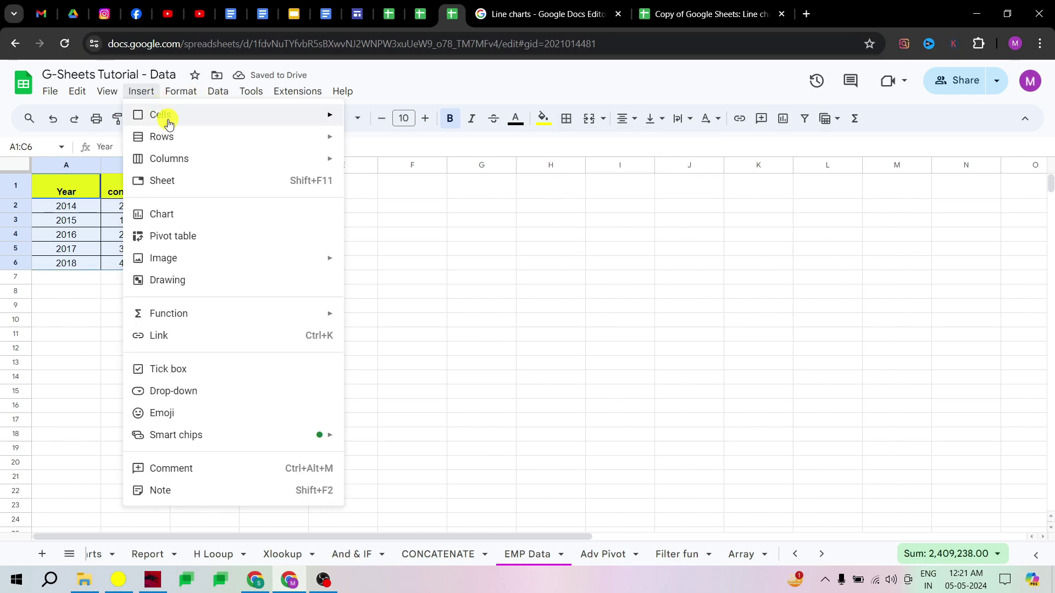
left_click(195, 214)
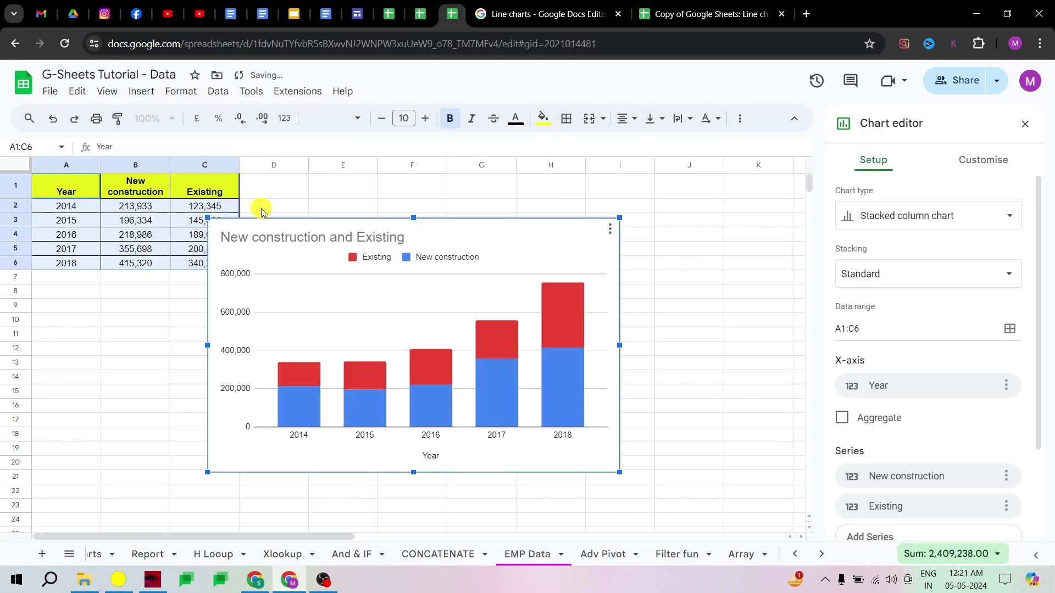
left_click(926, 223)
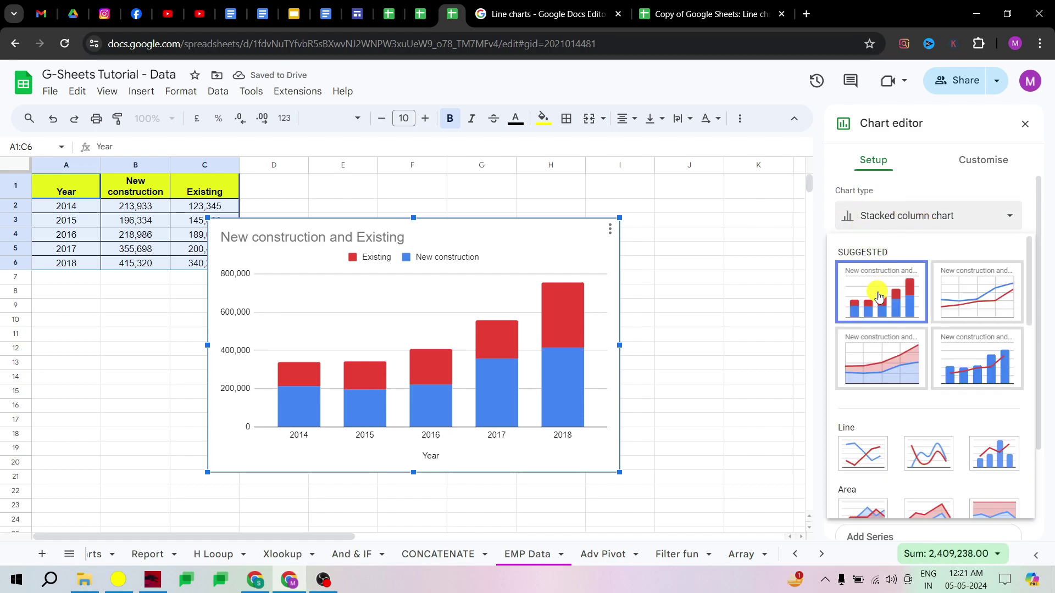
scroll(896, 336, "down", 3)
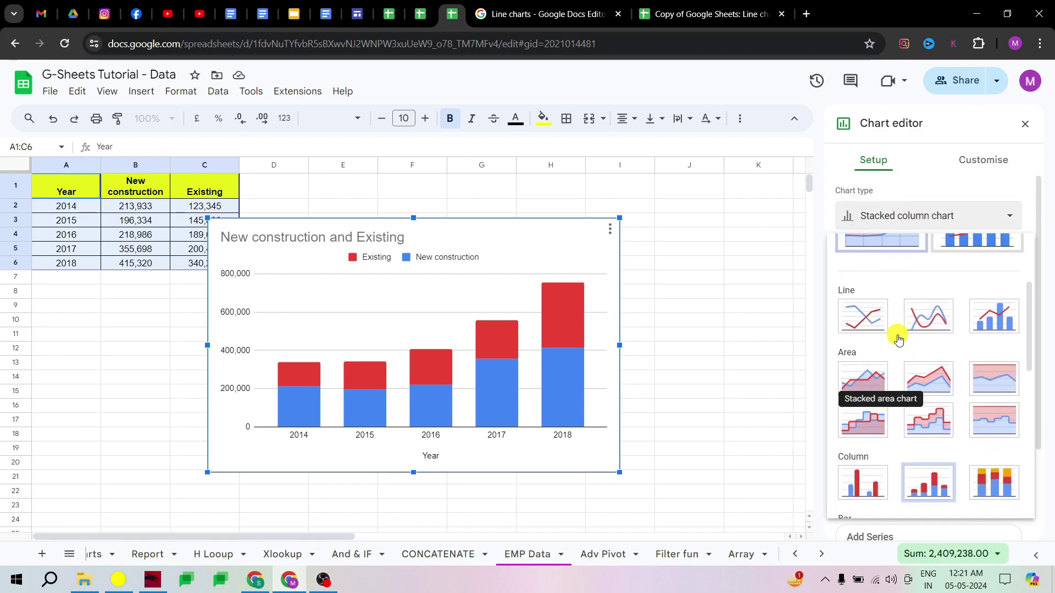
left_click(874, 321)
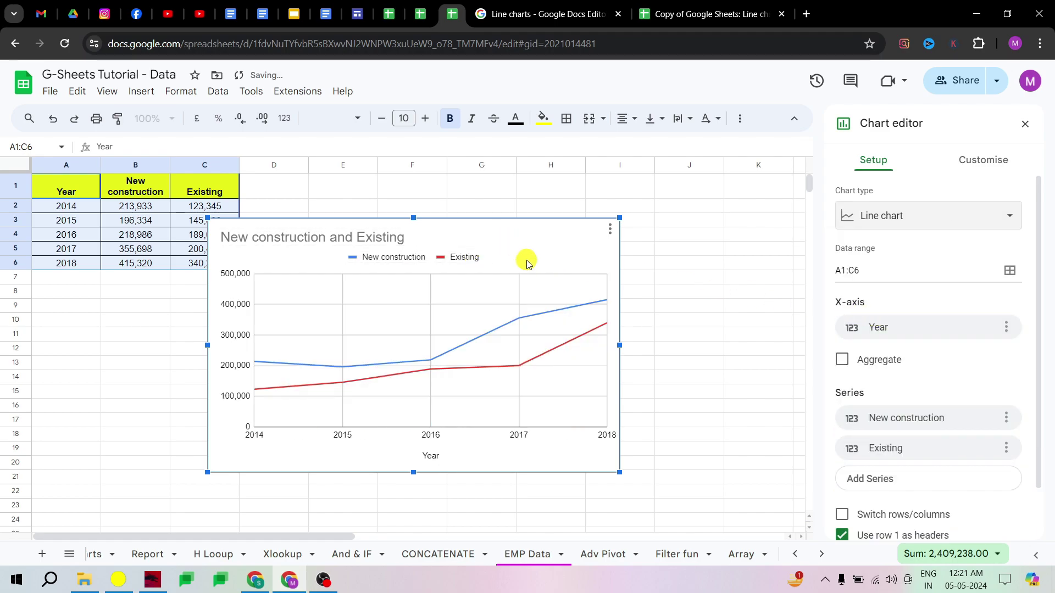
Move the line chart beside the data table so that it covers none of the cells in A1:C6
left_click_drag(527, 265, 638, 221)
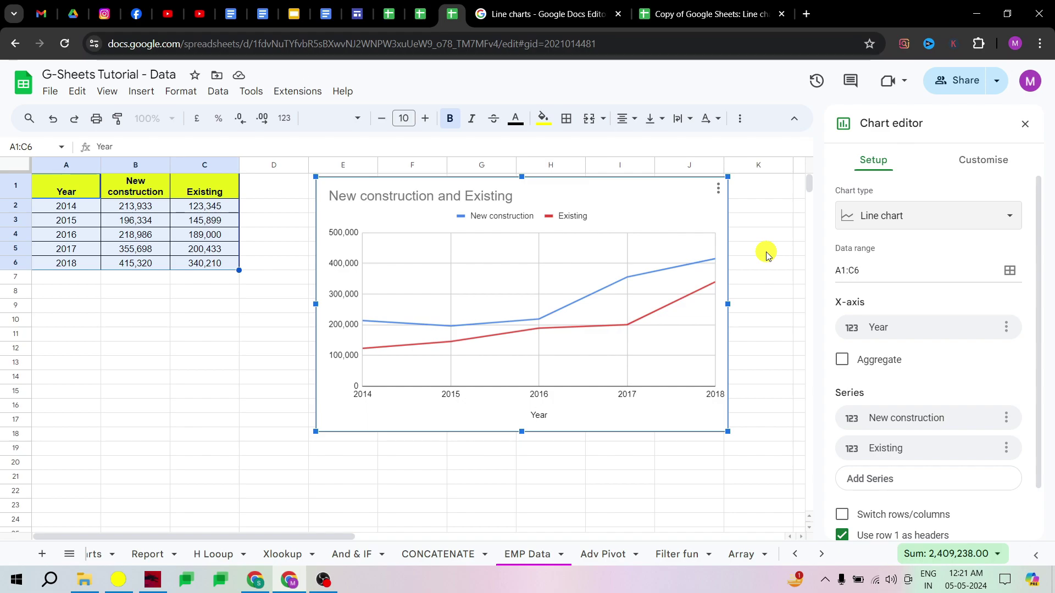
left_click(665, 204)
left_click_drag(676, 223, 386, 208)
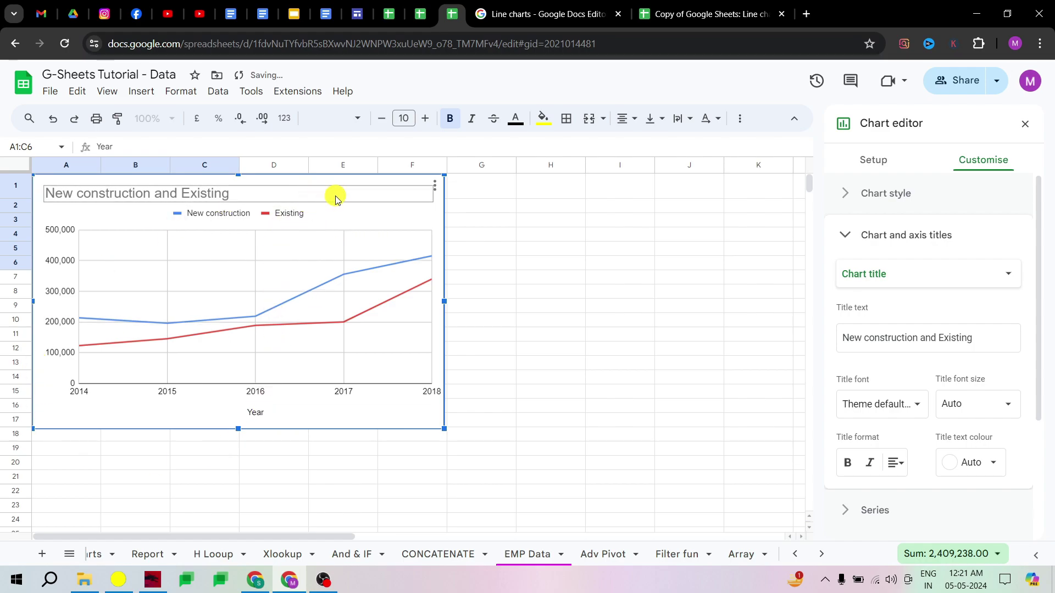
left_click_drag(373, 210, 695, 226)
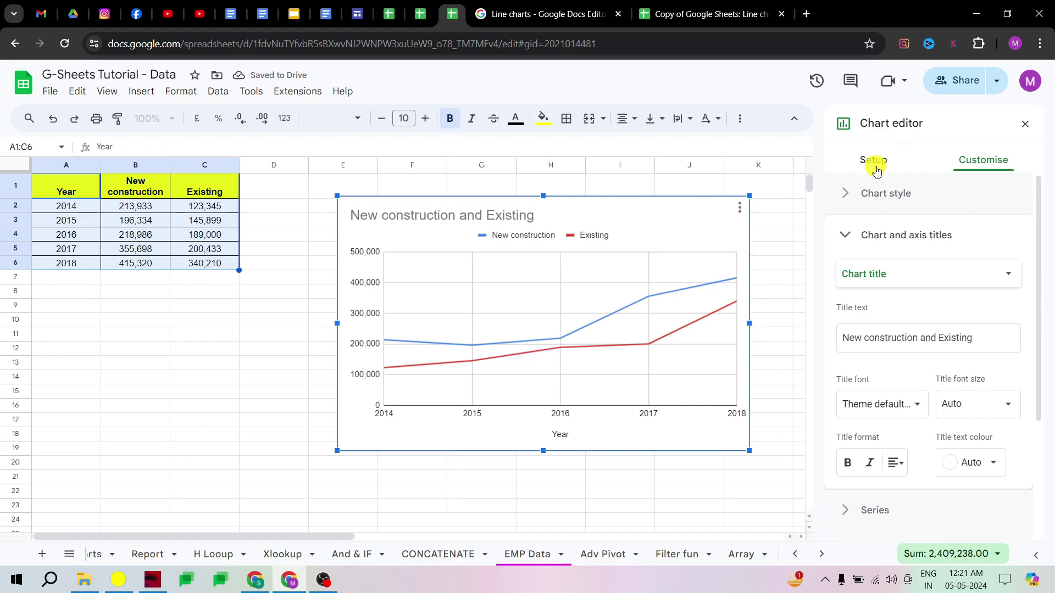
Set both the background colour and the border colour of the line chart to None
left_click(852, 235)
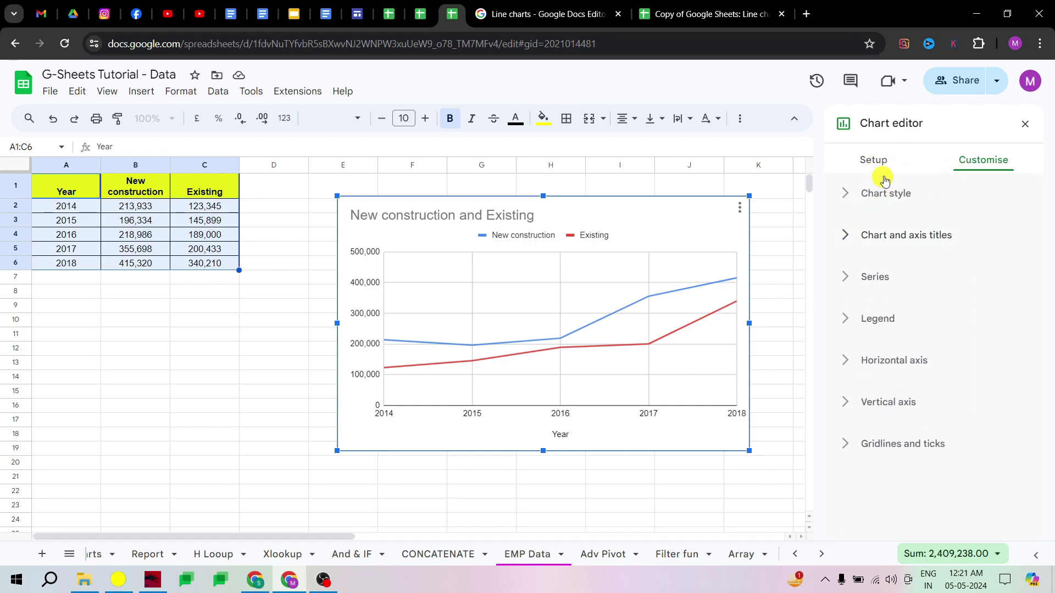
left_click(874, 159)
left_click(963, 163)
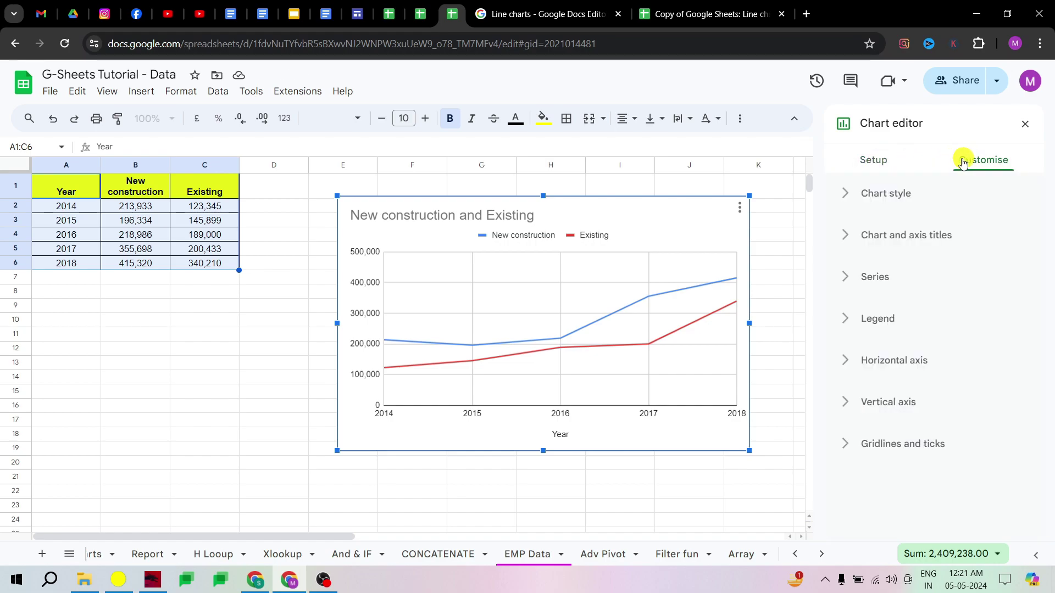
left_click(845, 197)
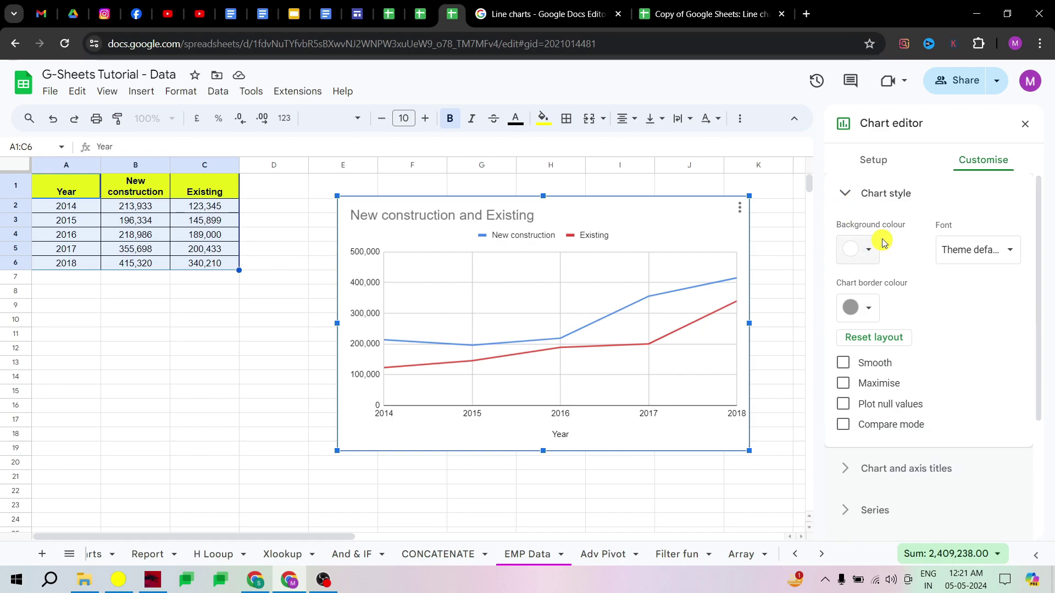
left_click(867, 249)
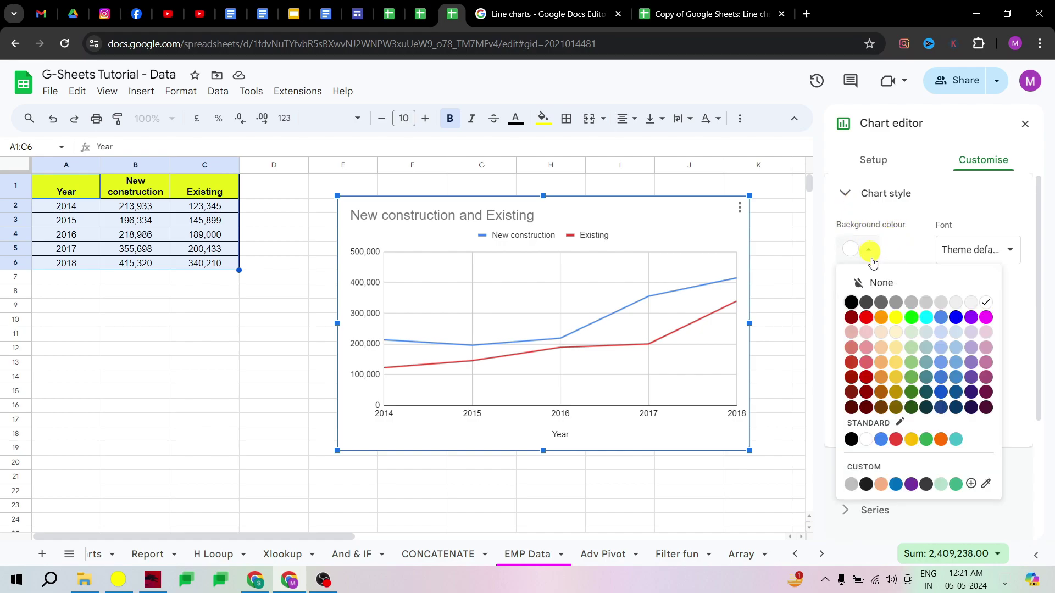
left_click(881, 282)
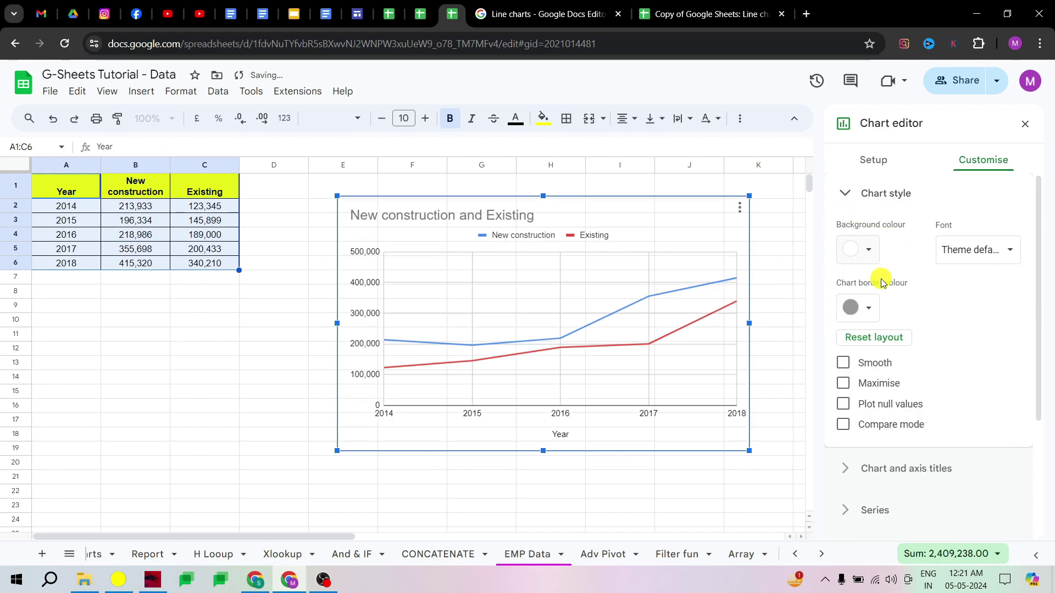
left_click(858, 306)
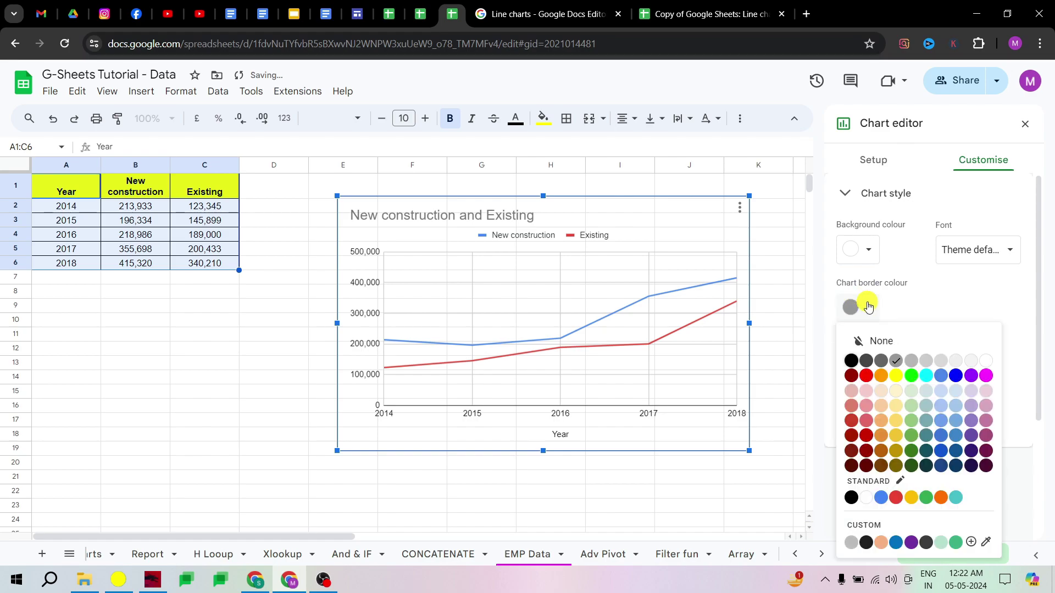
left_click(878, 339)
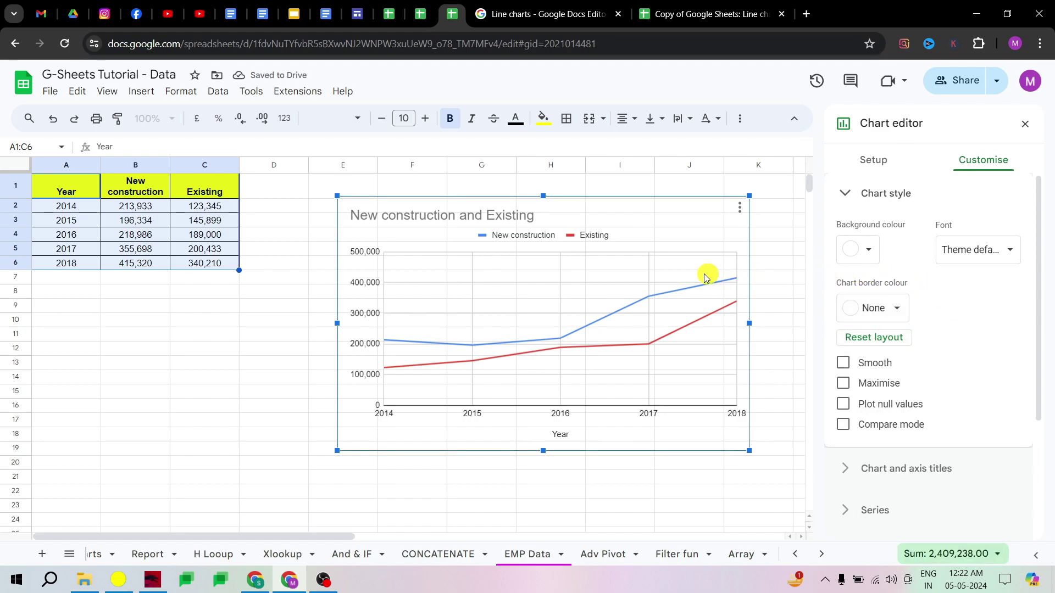
Shift the chart slightly upward and hide the sheet's gridlines
left_click(671, 216)
left_click_drag(671, 216, 695, 228)
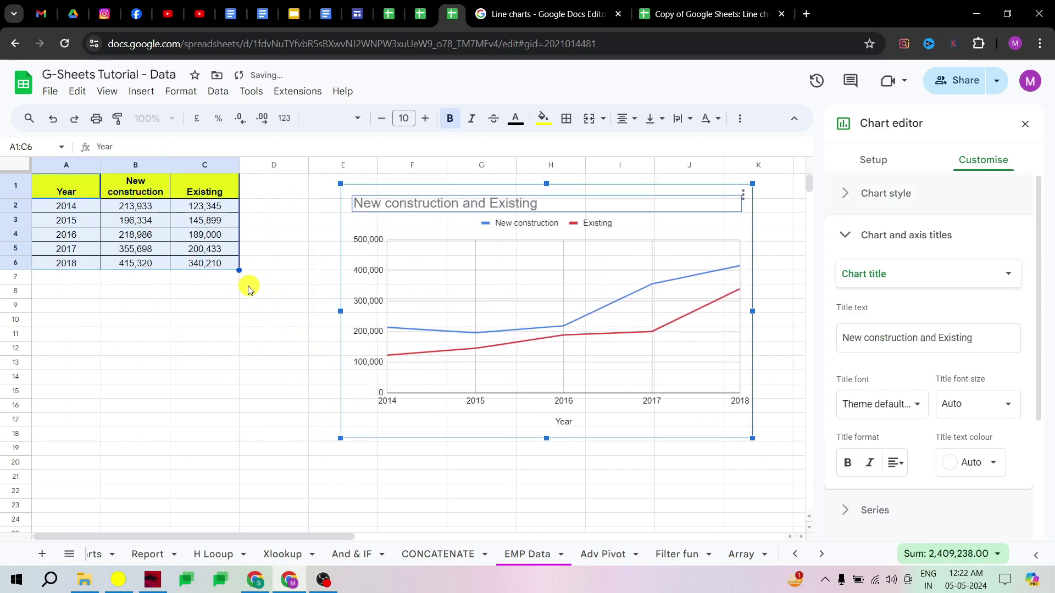
left_click(113, 92)
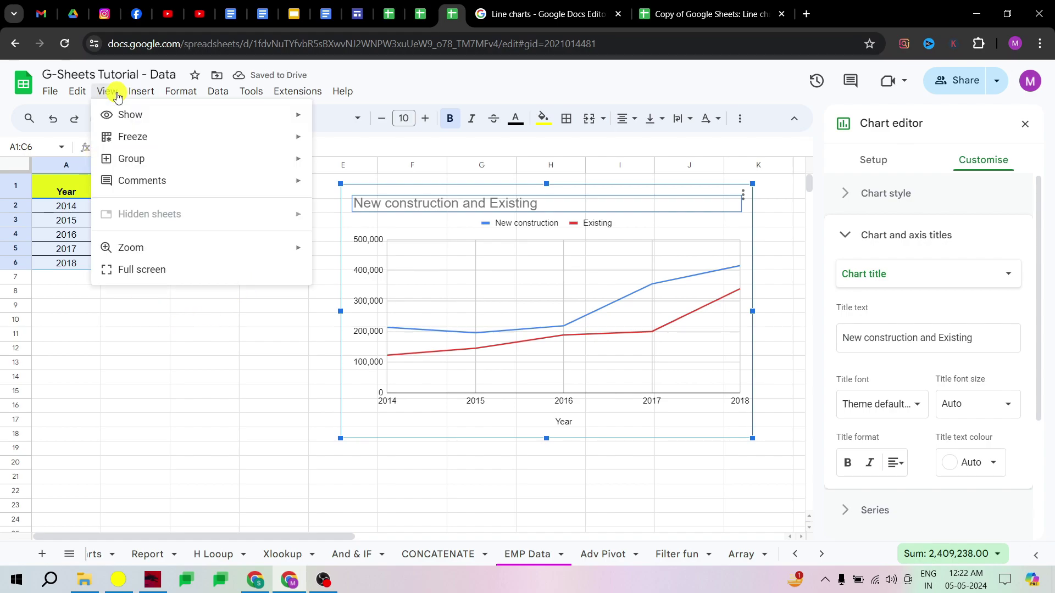
mouse_move(146, 114)
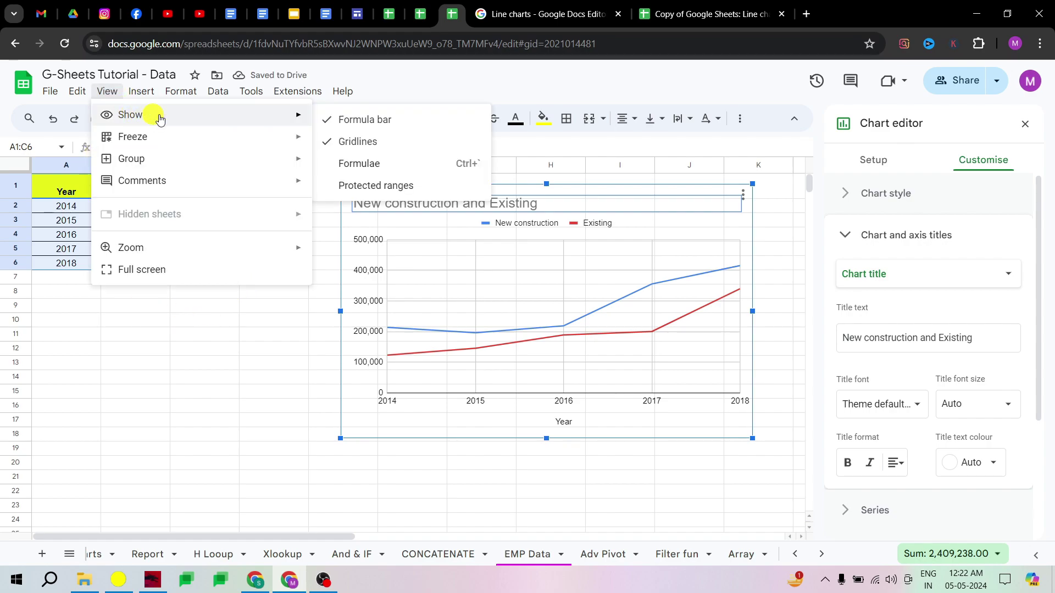
left_click(368, 142)
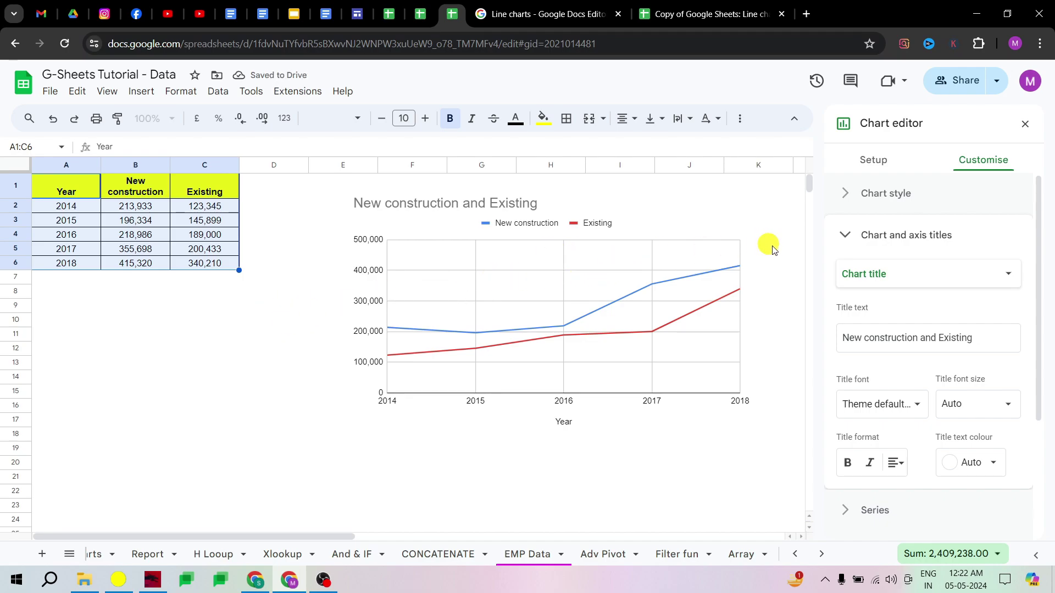
Set the line chart's border colour to black
left_click(842, 195)
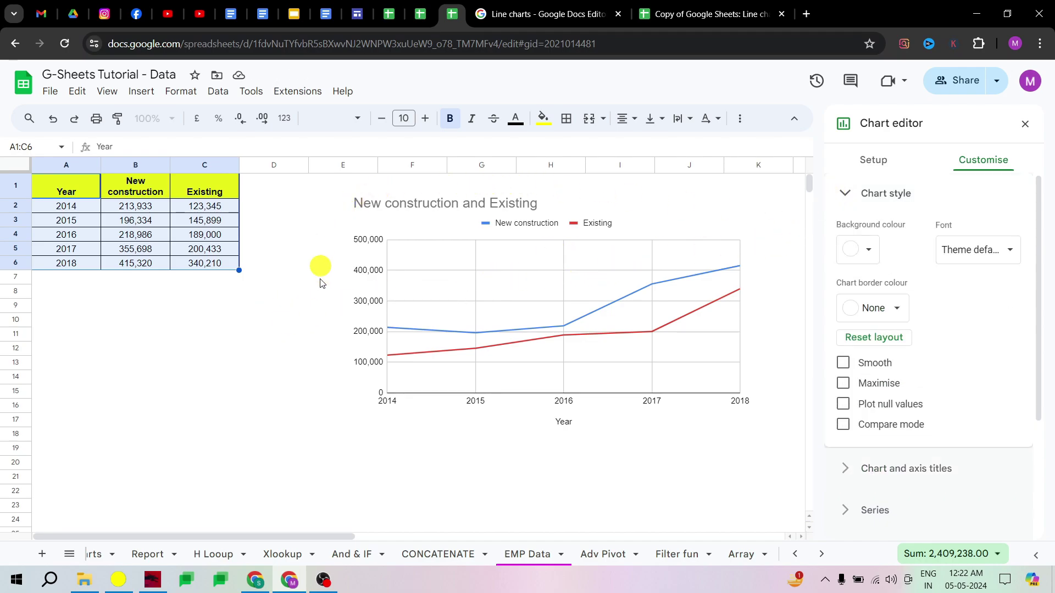
left_click(873, 308)
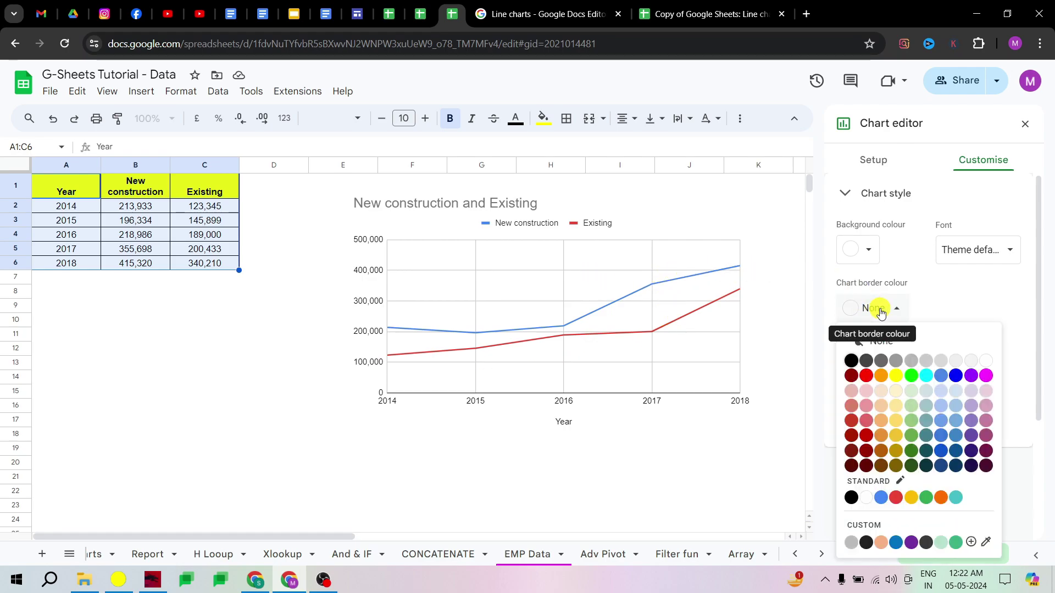
left_click(853, 362)
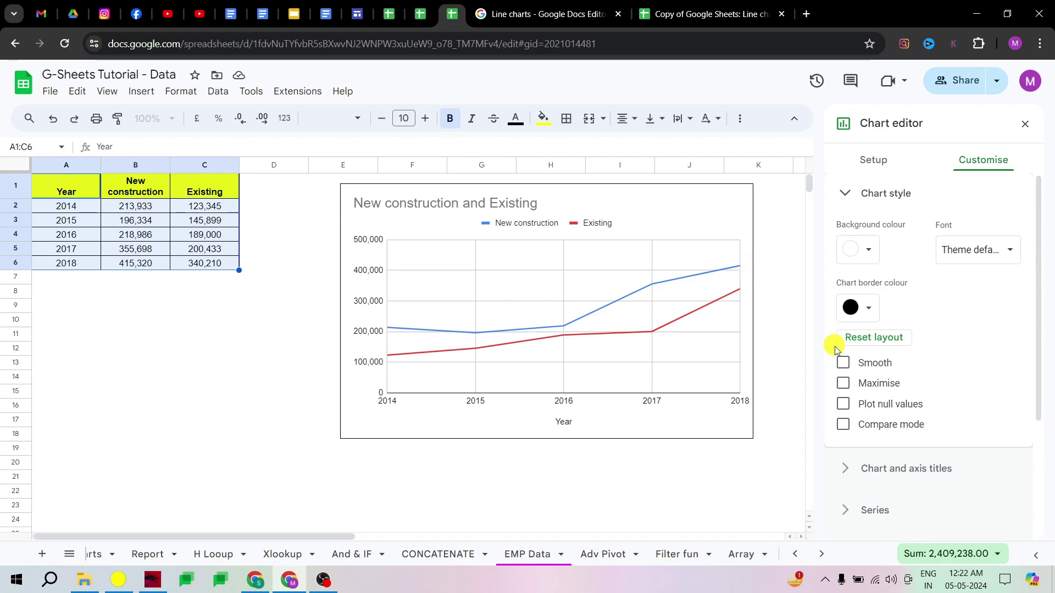
Try the Smooth, Maximise and Plot null values options on the line chart, switching each one off again
left_click(843, 363)
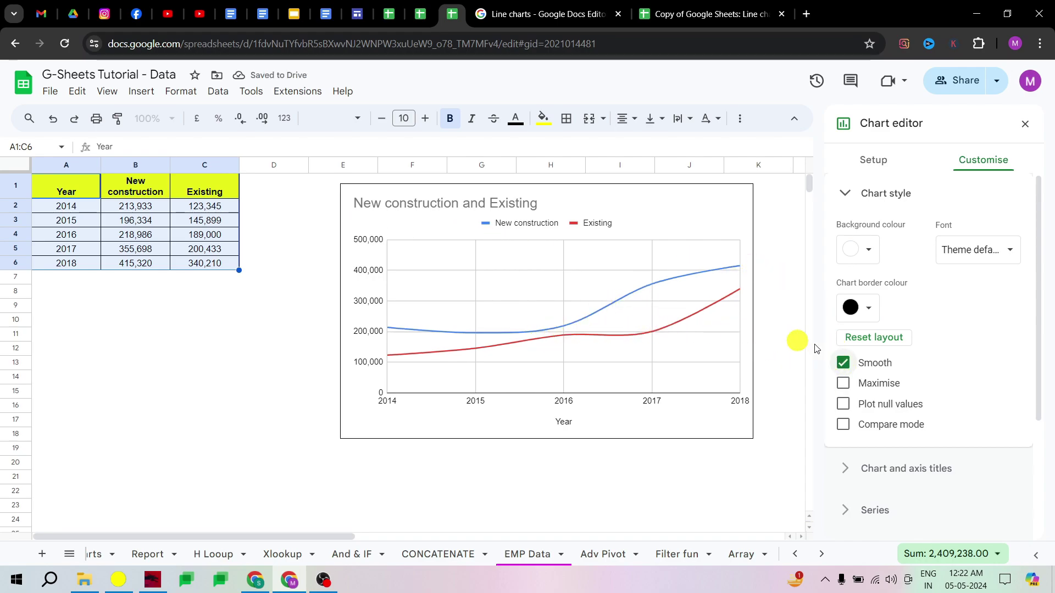
left_click(843, 363)
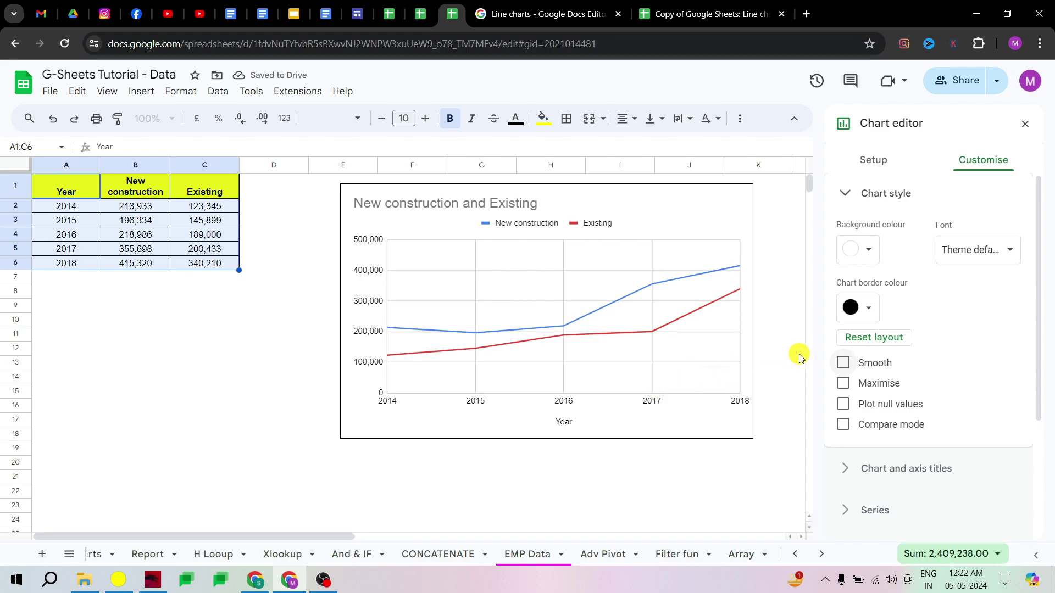
left_click(843, 384)
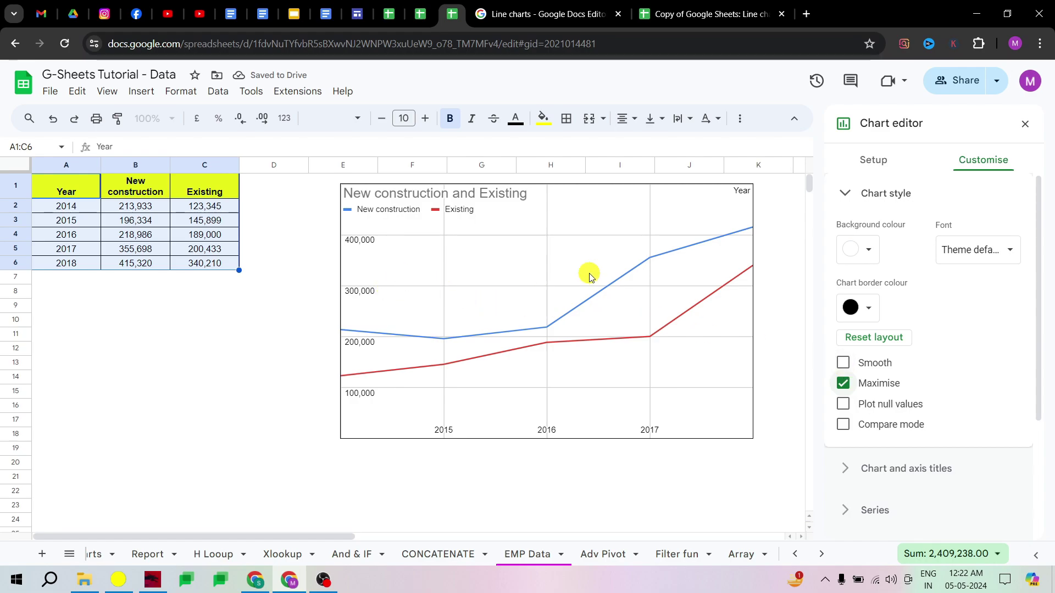
left_click(860, 378)
left_click(844, 404)
left_click(841, 406)
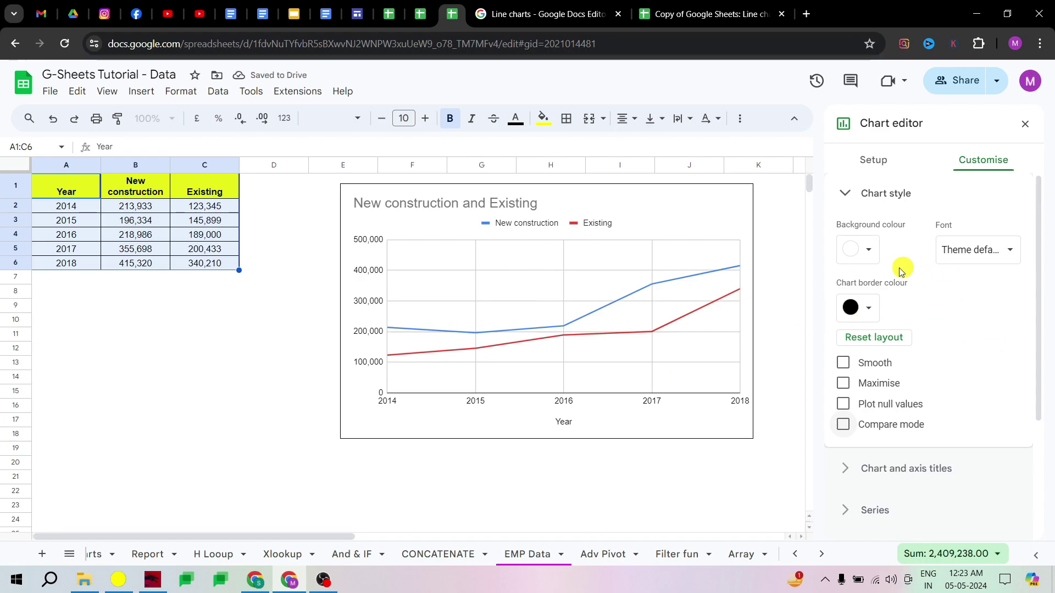
Change the font of the whole line chart to Wide
left_click(947, 248)
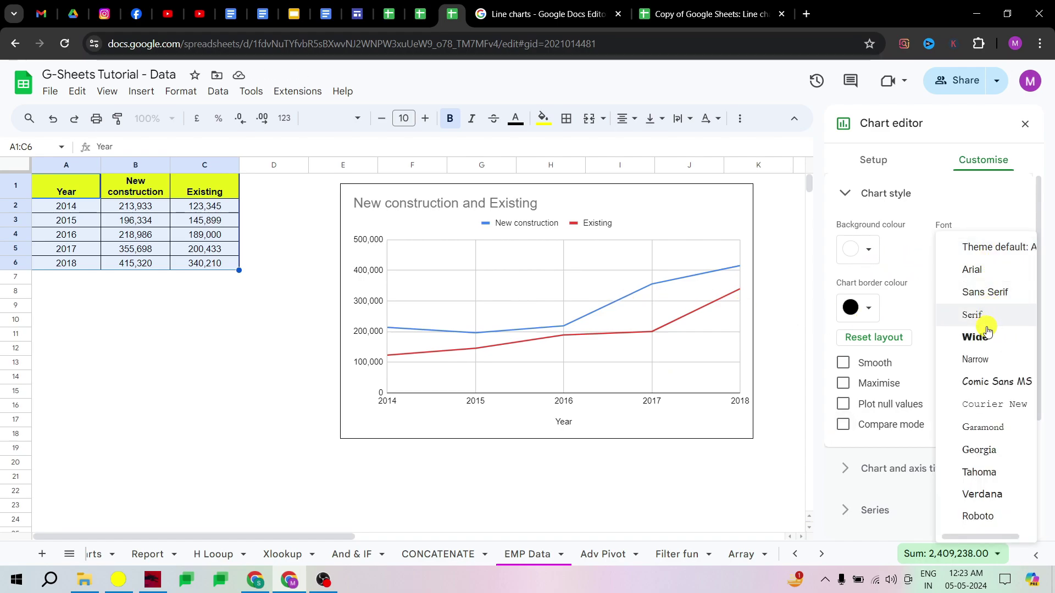
left_click(974, 337)
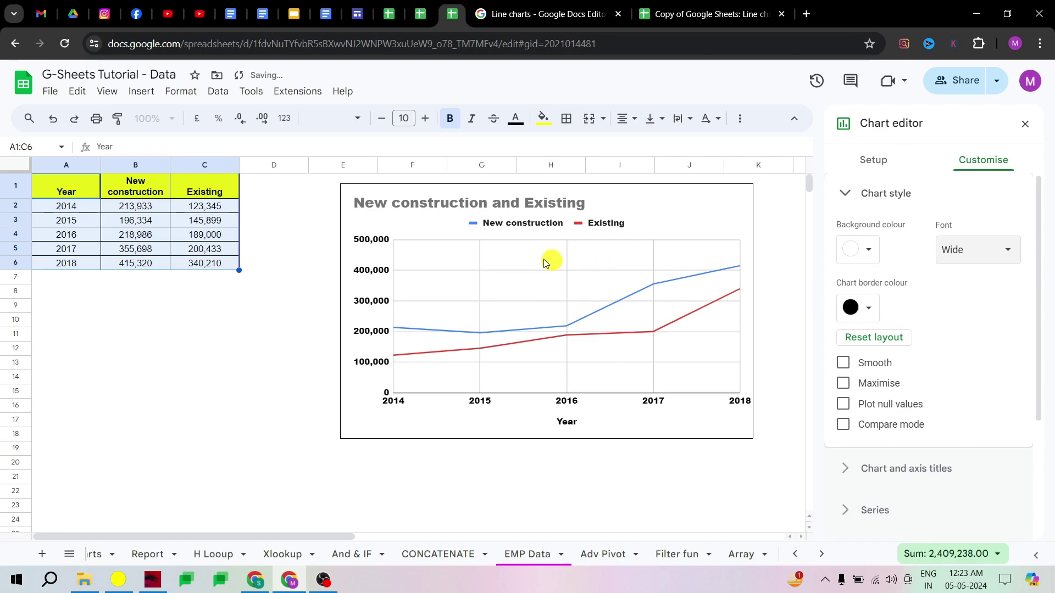
left_click(849, 195)
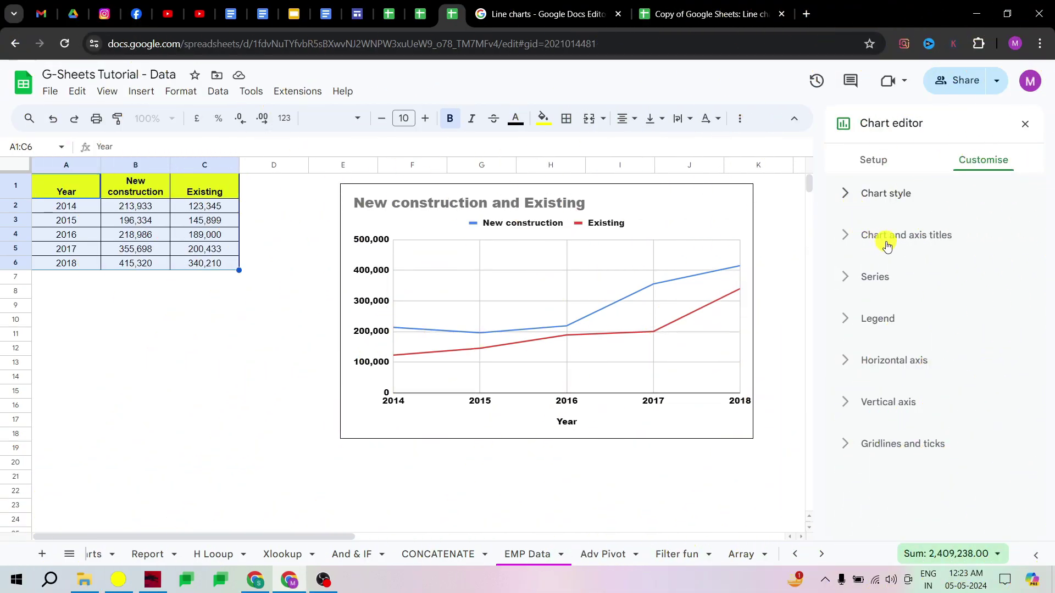
Replace the chart title text with "Seals Data" and leave the chart's editor
left_click(838, 245)
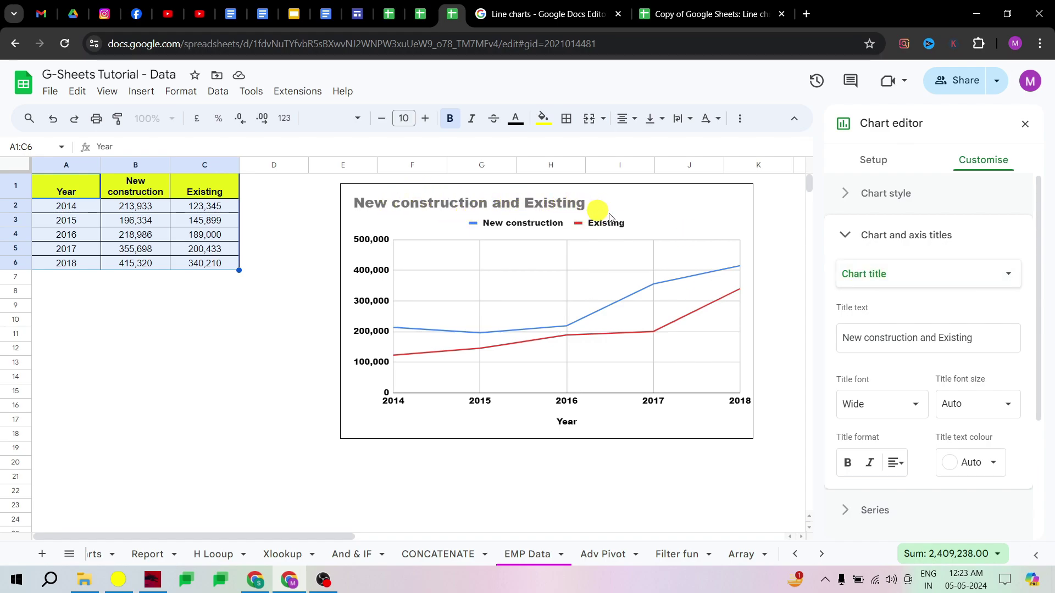
double_click(953, 344)
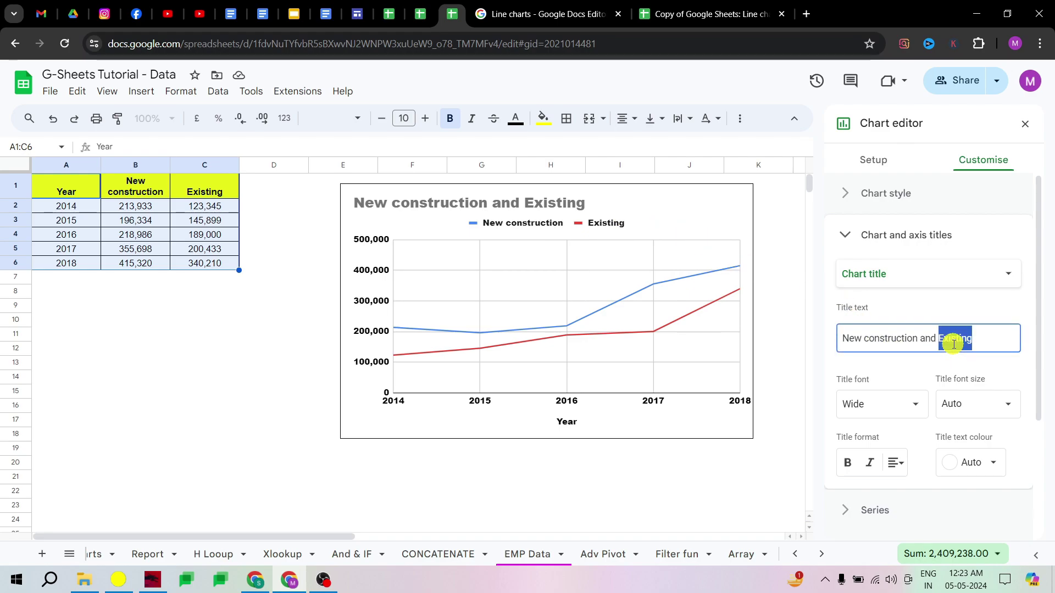
triple_click(953, 345)
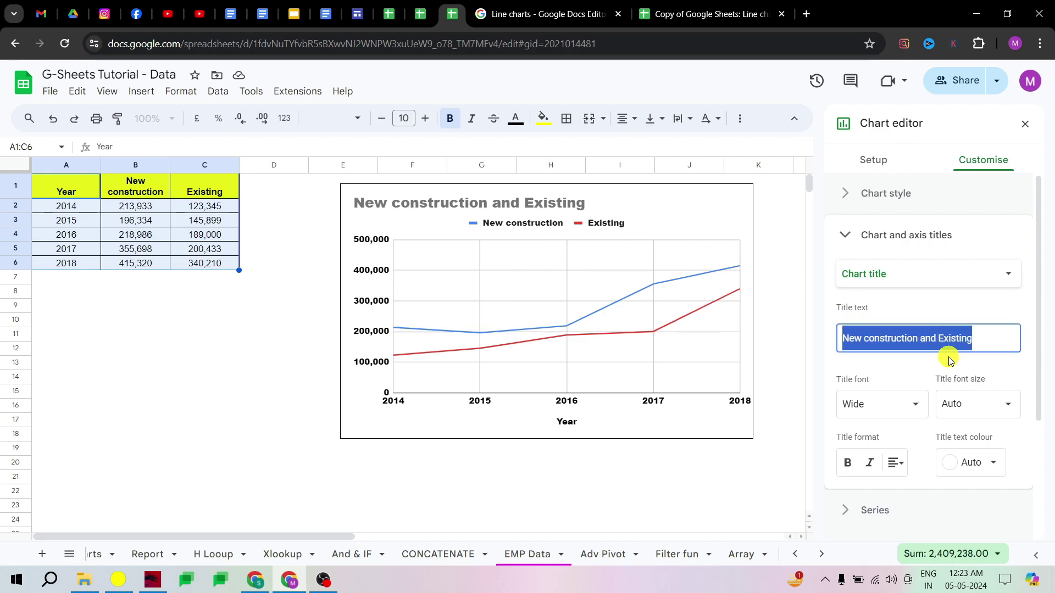
type("Seals Dtaa")
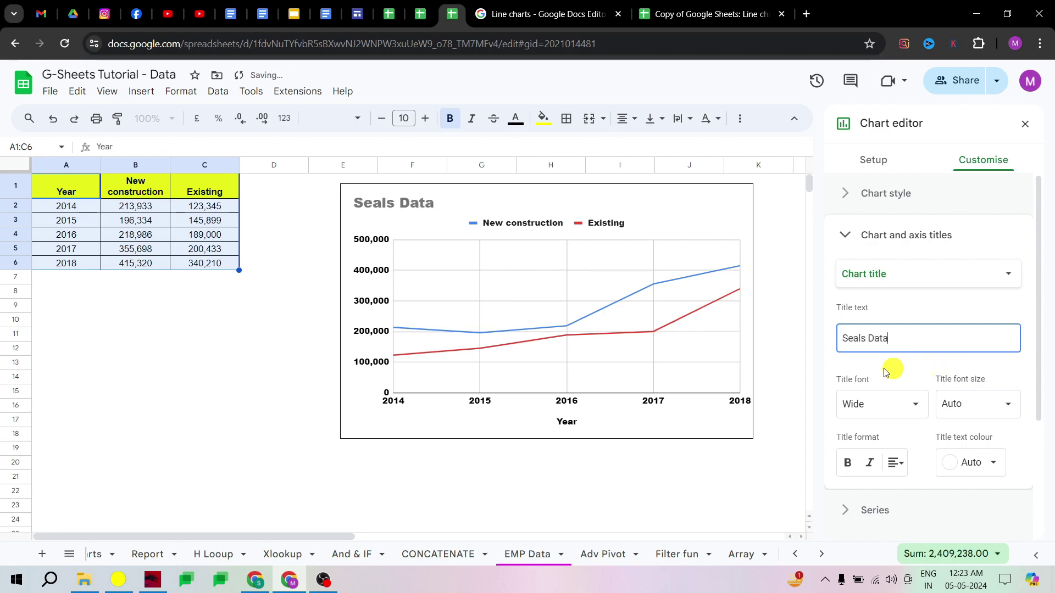
left_click(782, 325)
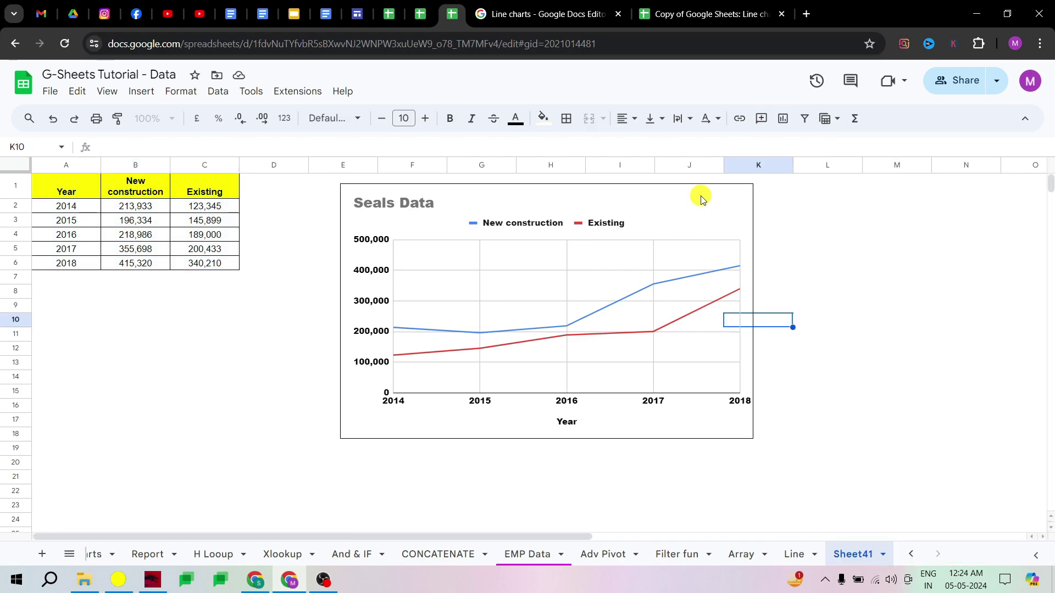
Reopen the chart for editing and give it the italic subtitle "2014 to2018"
left_click(690, 205)
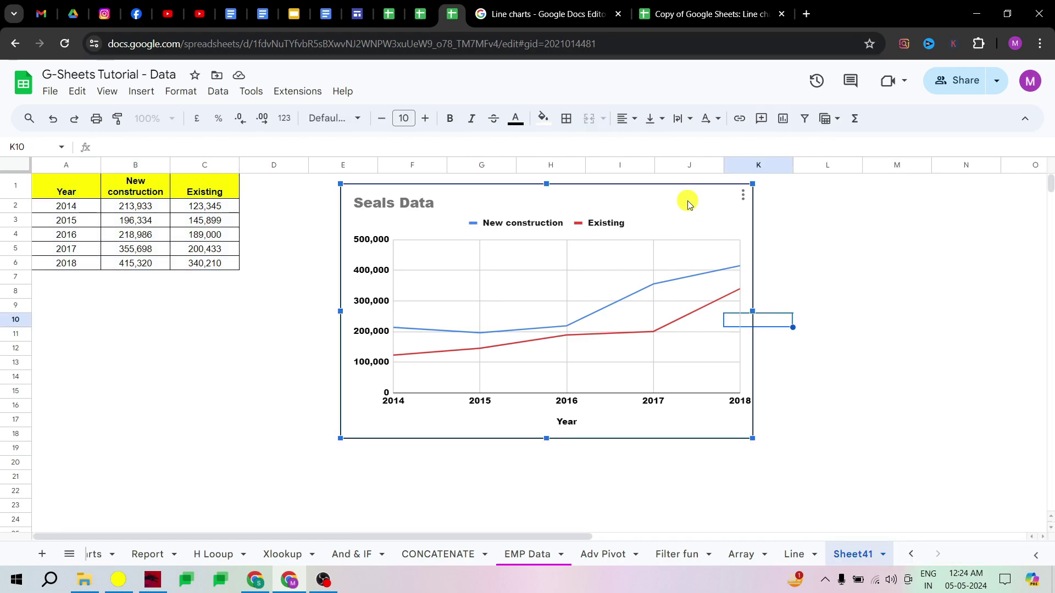
left_click(743, 196)
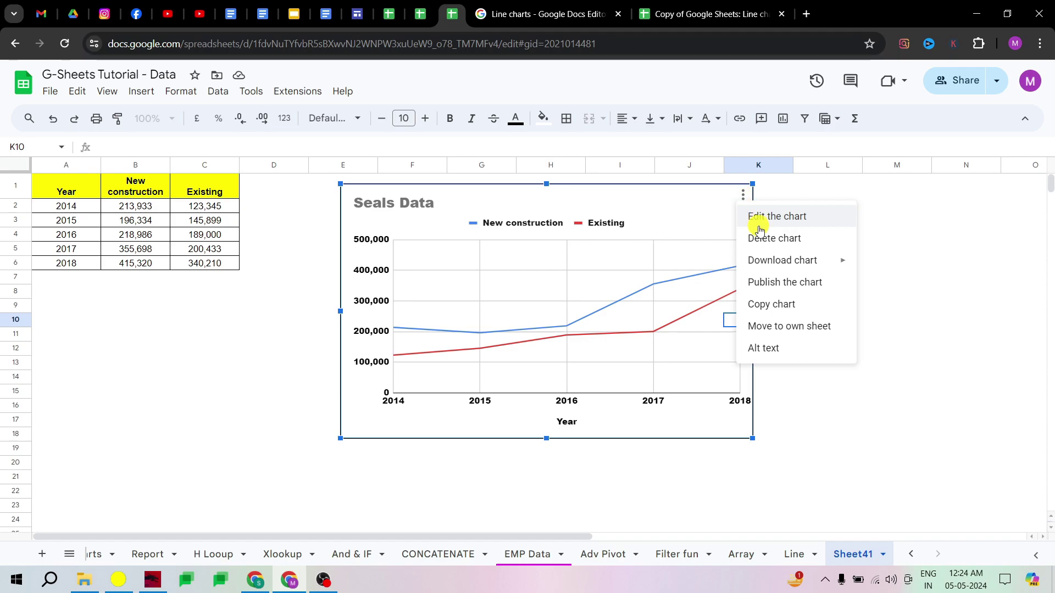
left_click(760, 218)
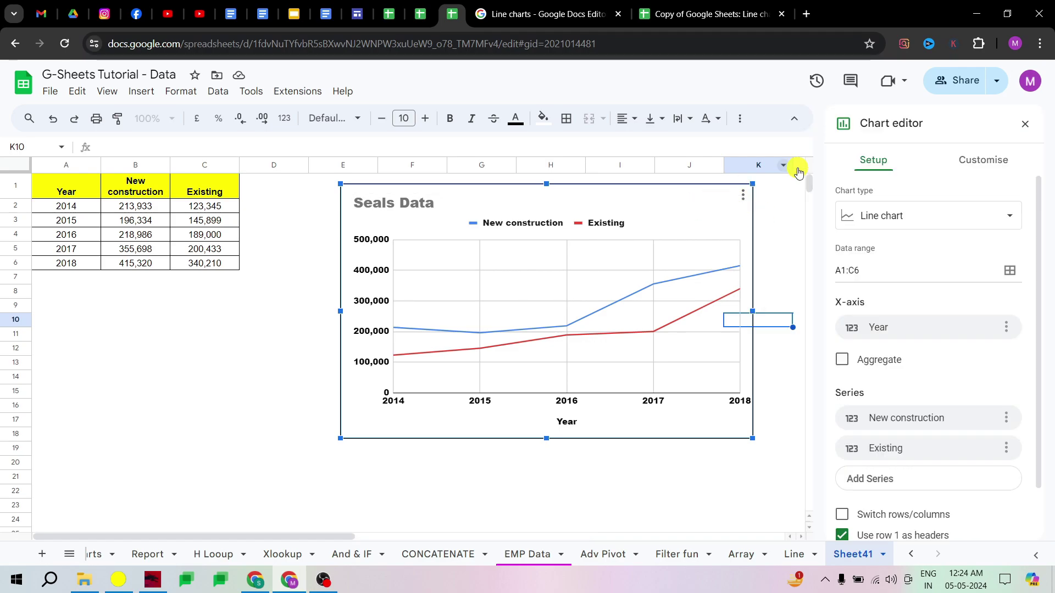
left_click(980, 162)
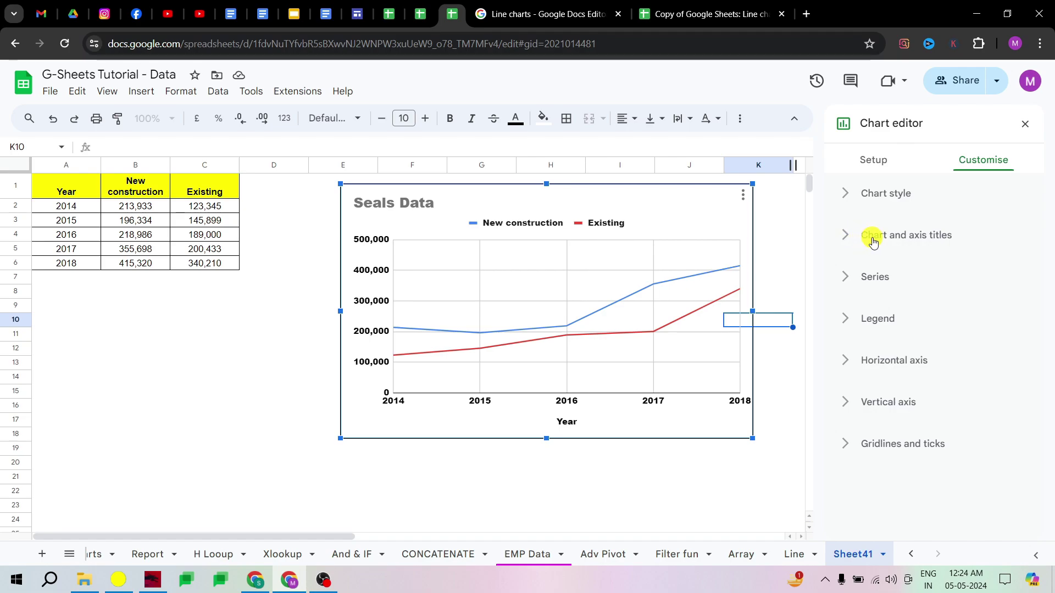
left_click(849, 238)
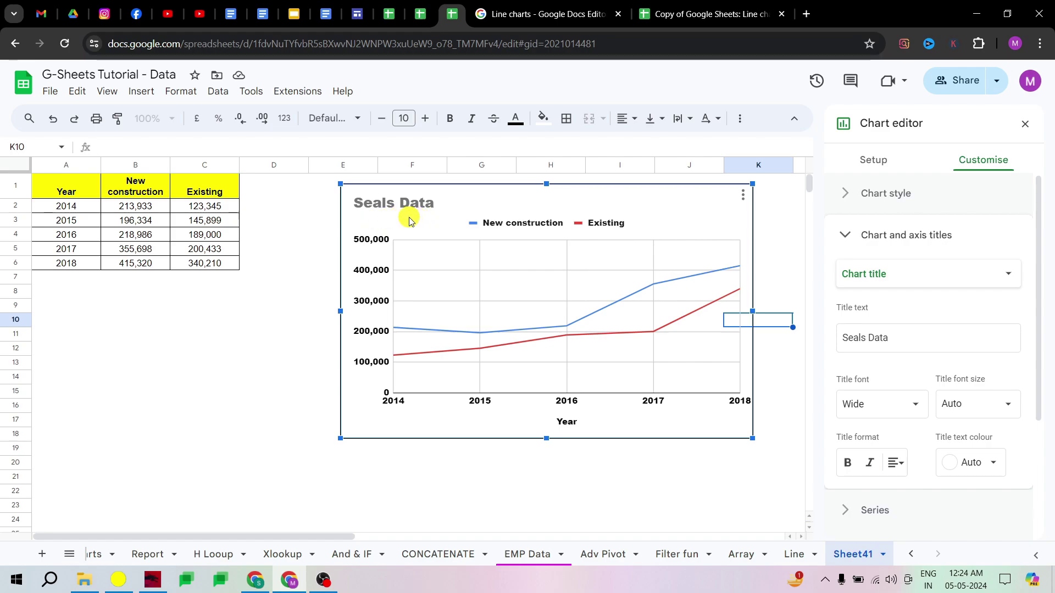
left_click(926, 275)
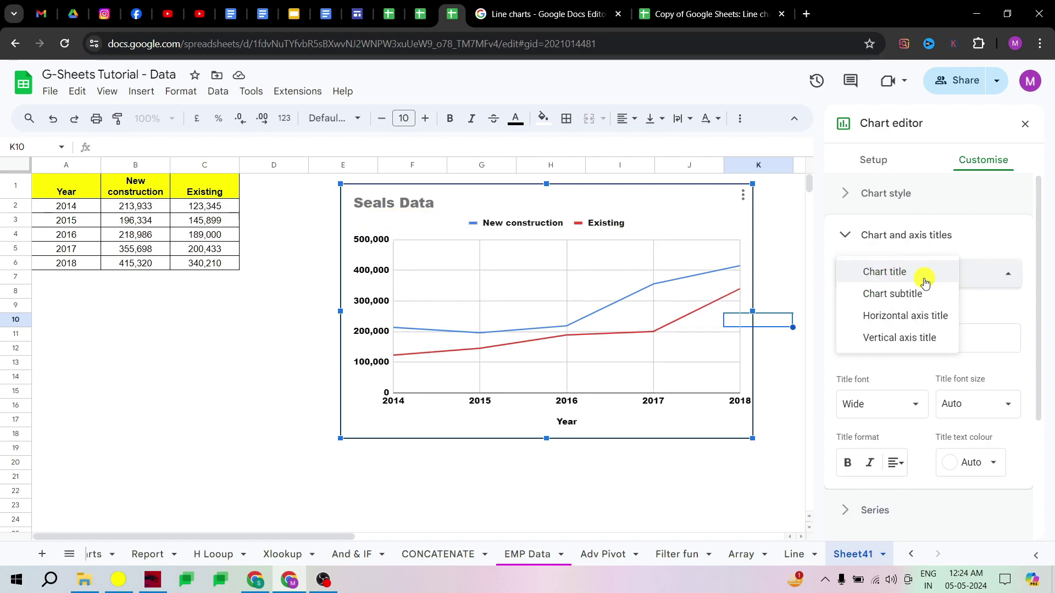
left_click(891, 294)
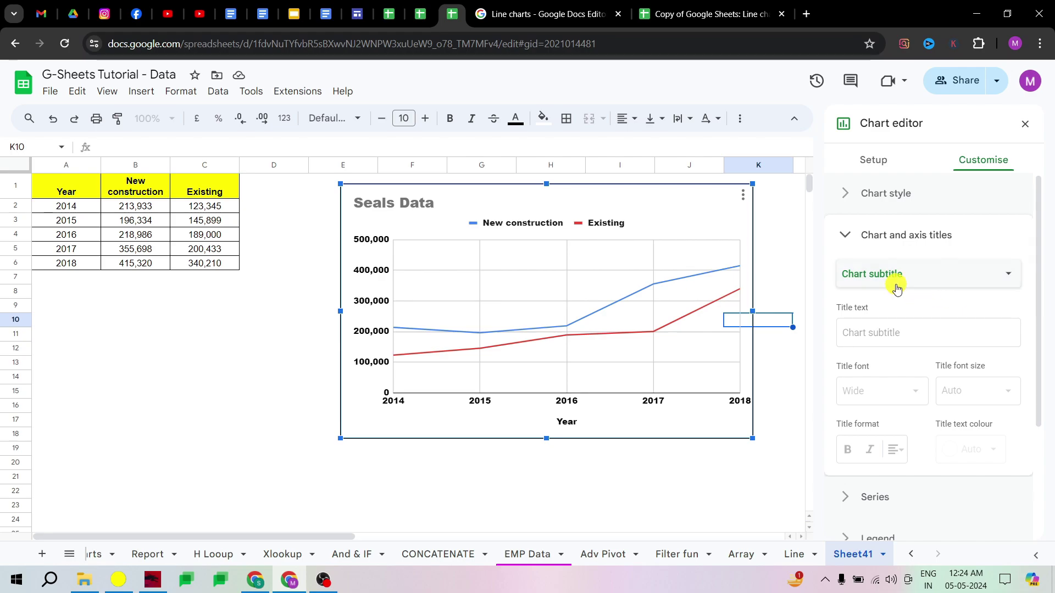
left_click(891, 329)
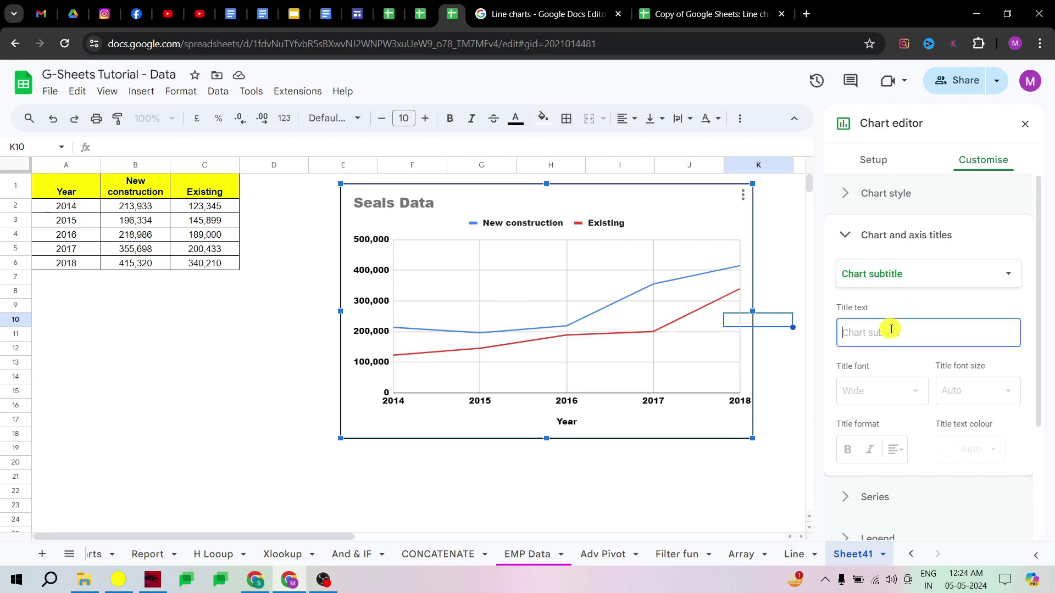
type("2014 to")
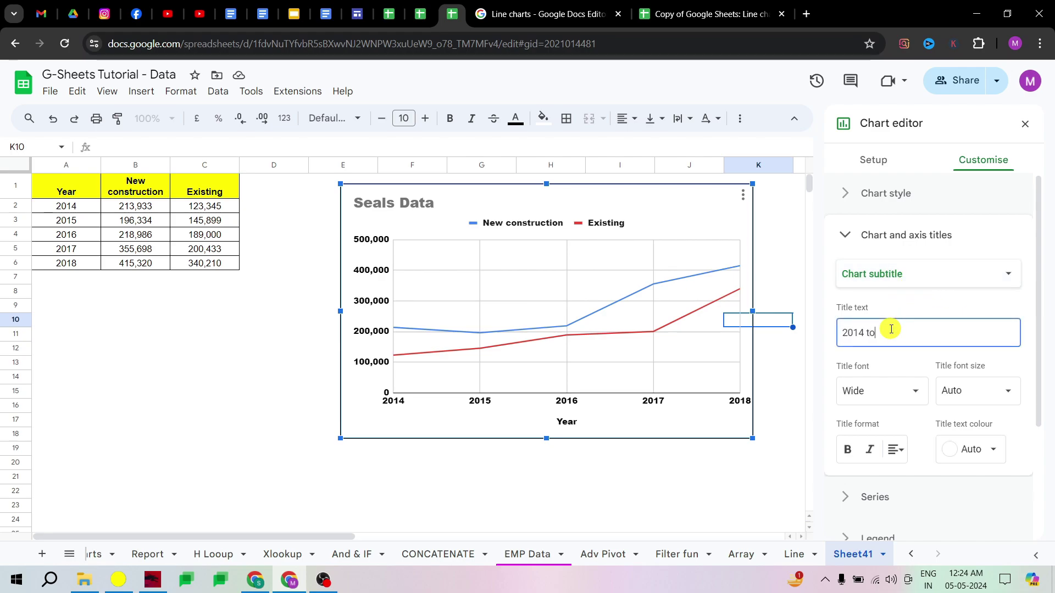
type("1018")
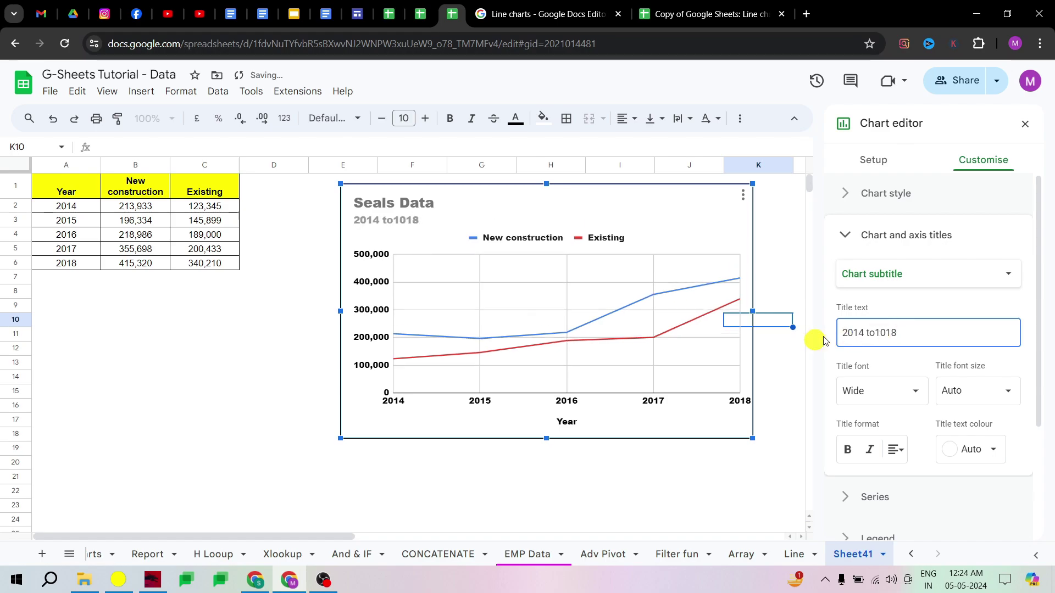
left_click(881, 333)
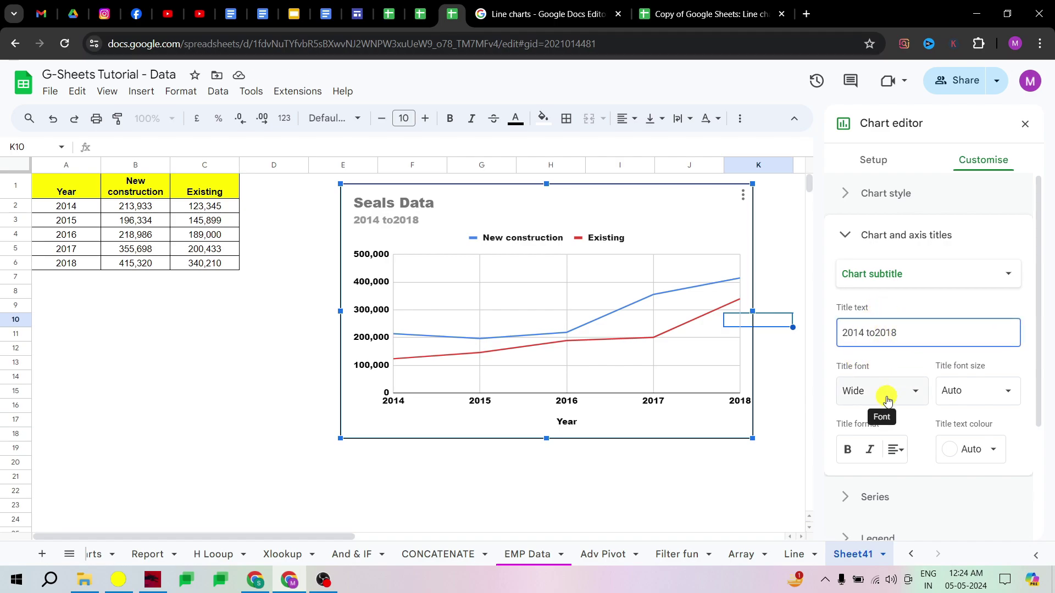
left_click(847, 452)
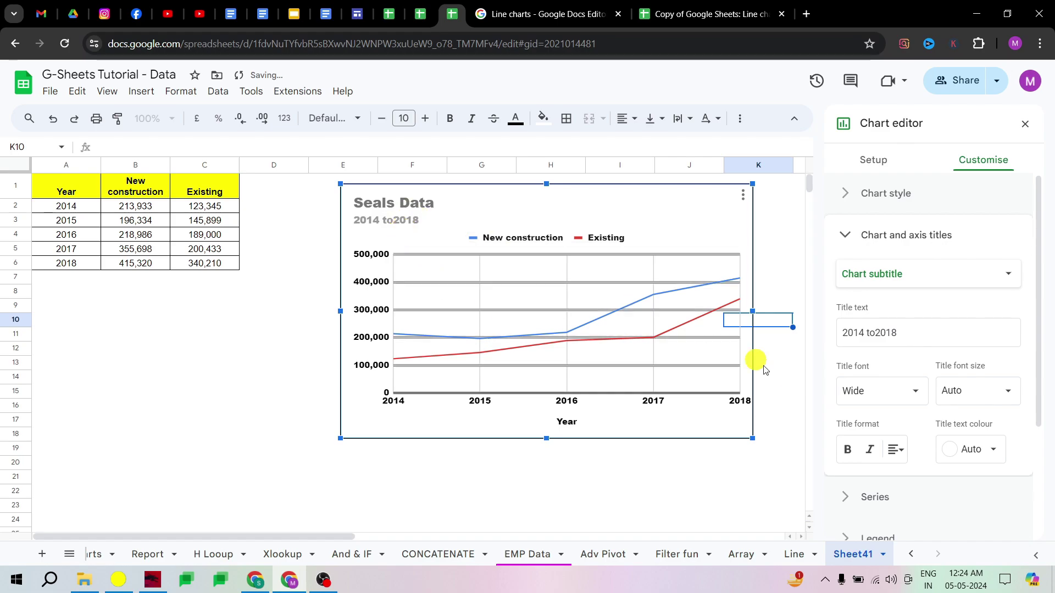
left_click(868, 452)
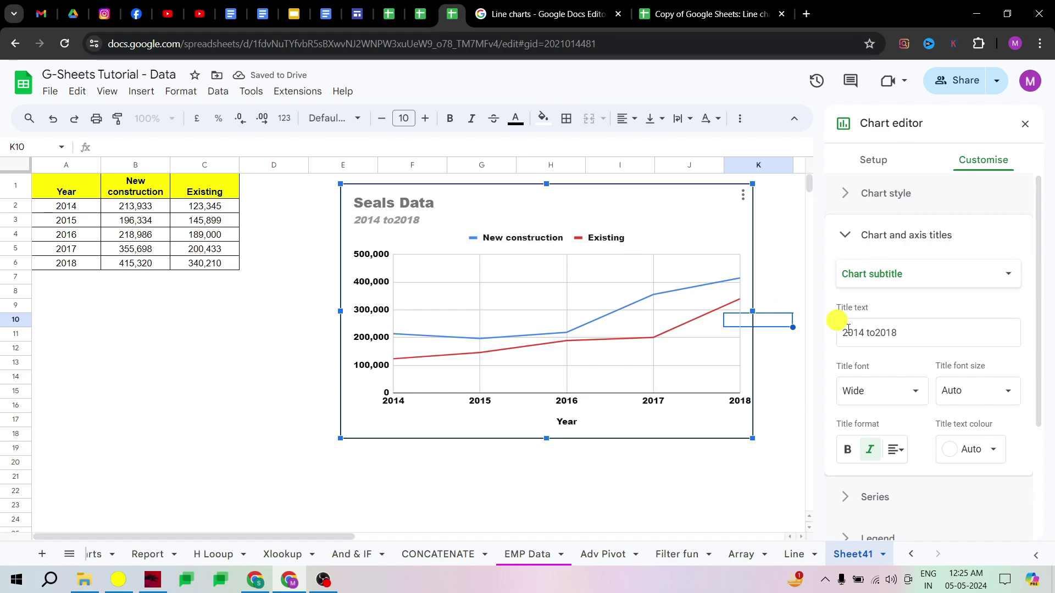
Change the chart's horizontal axis title to "Sales Year"
left_click(999, 281)
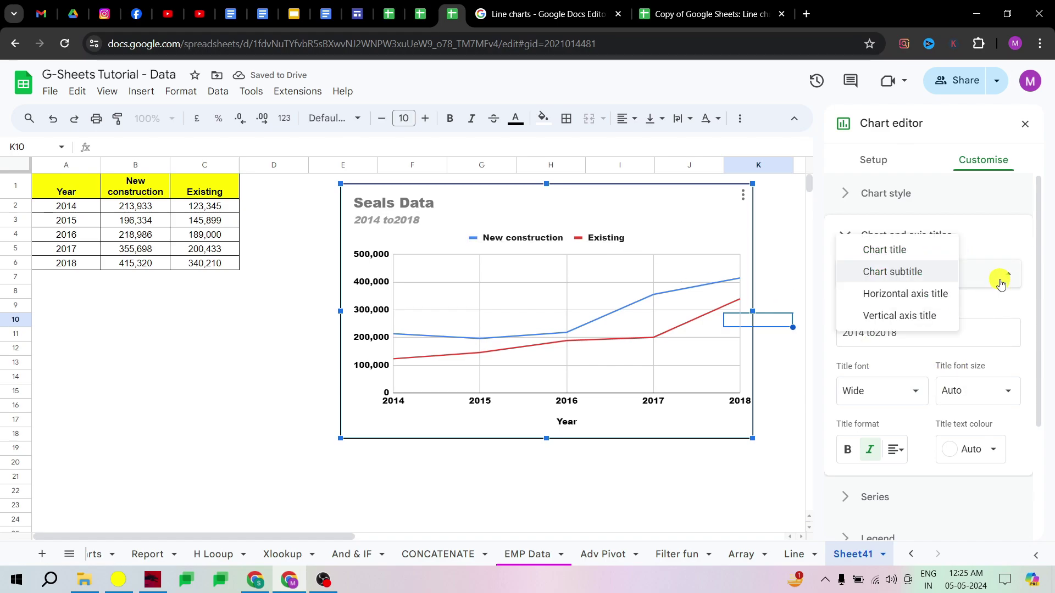
left_click(877, 294)
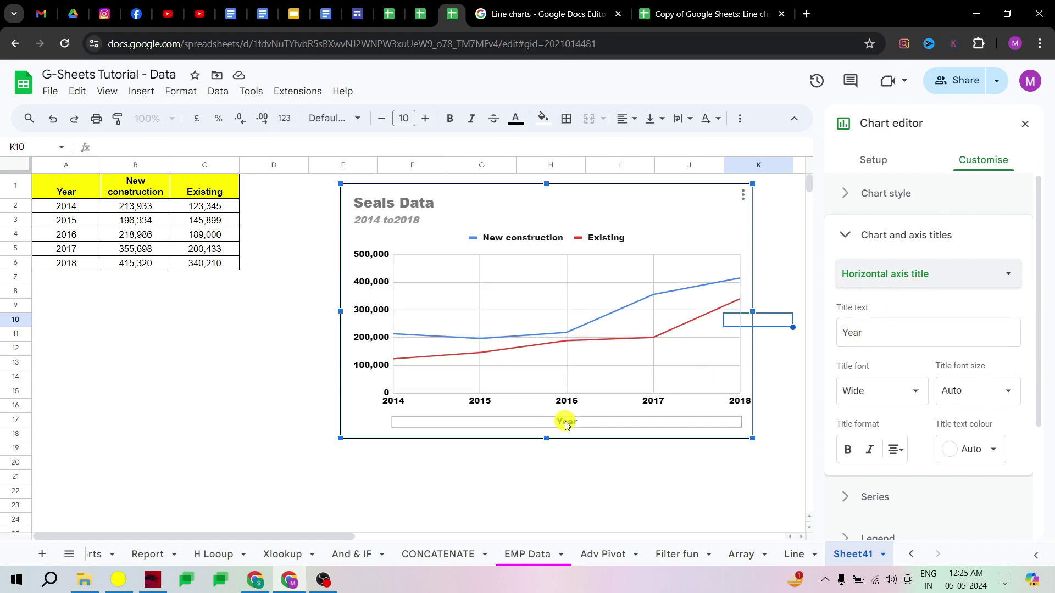
left_click(900, 328)
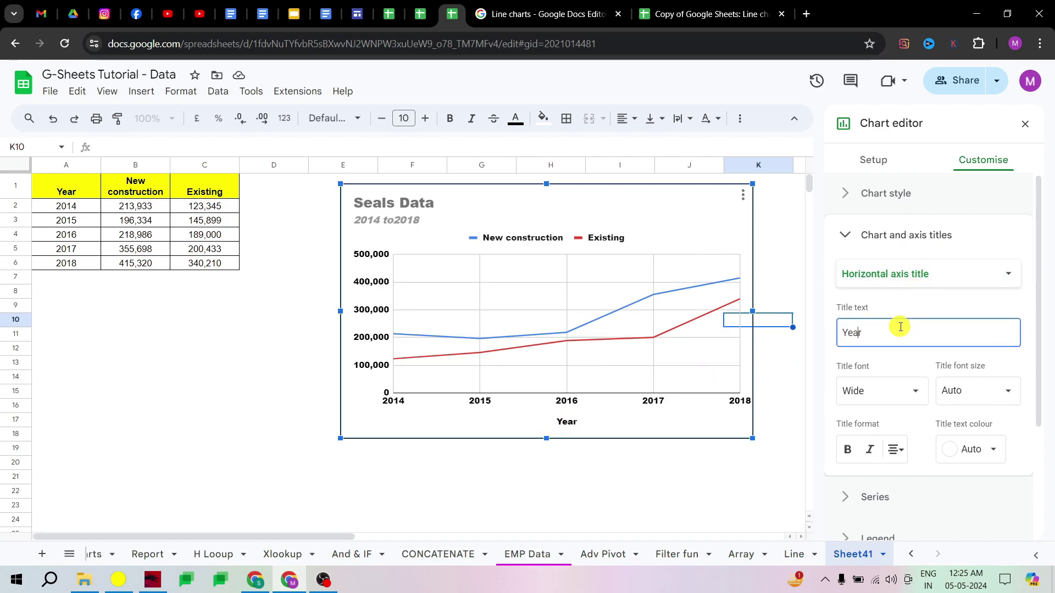
type("S")
double_click(861, 333)
type("Sales")
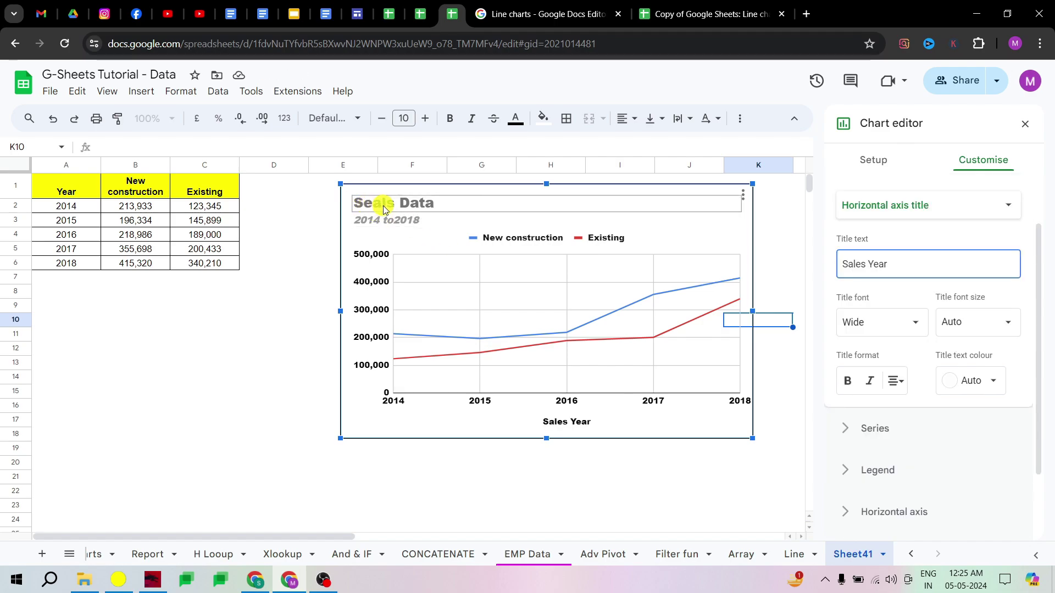
Give the chart's vertical axis the title "XYZ"
left_click(981, 205)
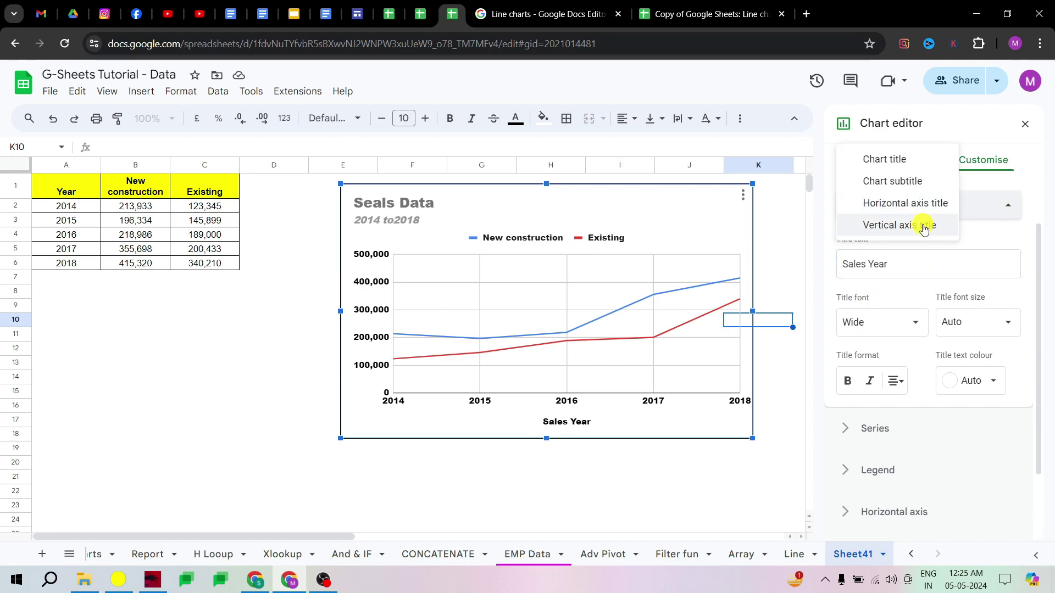
left_click(886, 226)
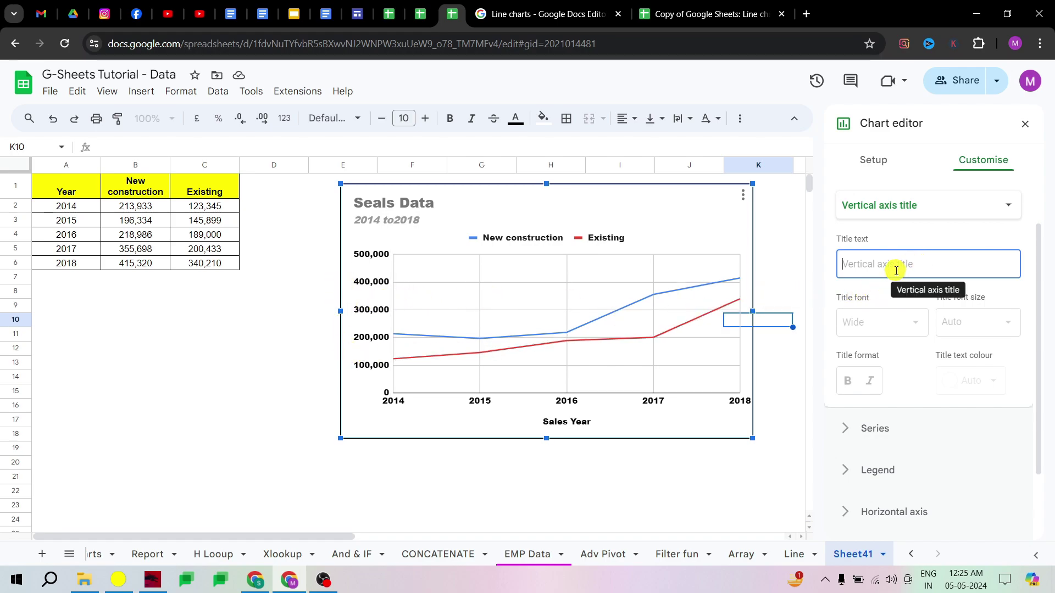
type("XYZ")
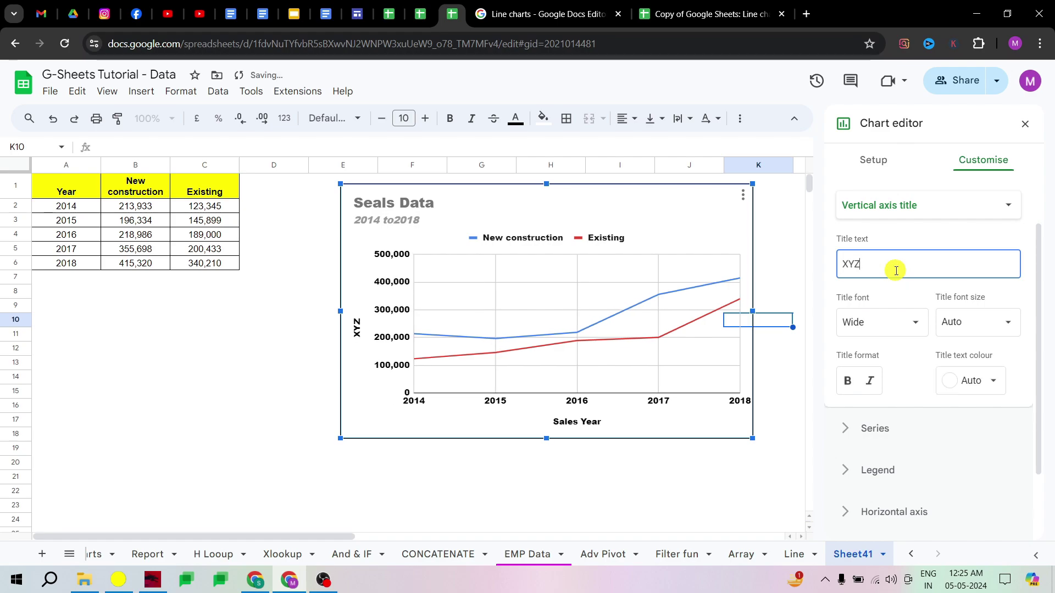
Close the chart and axis title settings and set the line dash type to dotted for all series
left_click(354, 308)
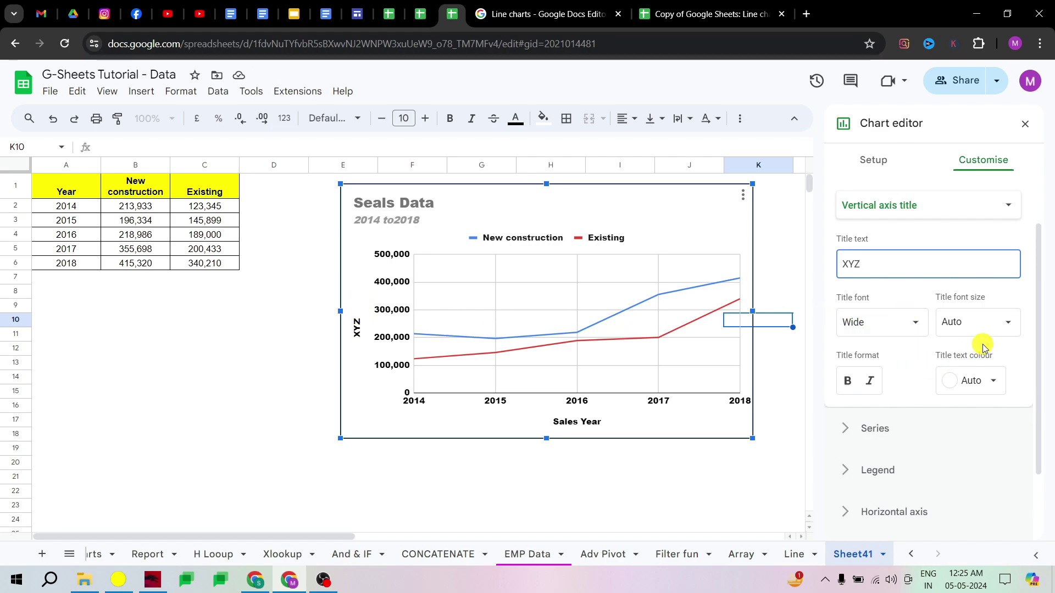
scroll(967, 316, "up", 1)
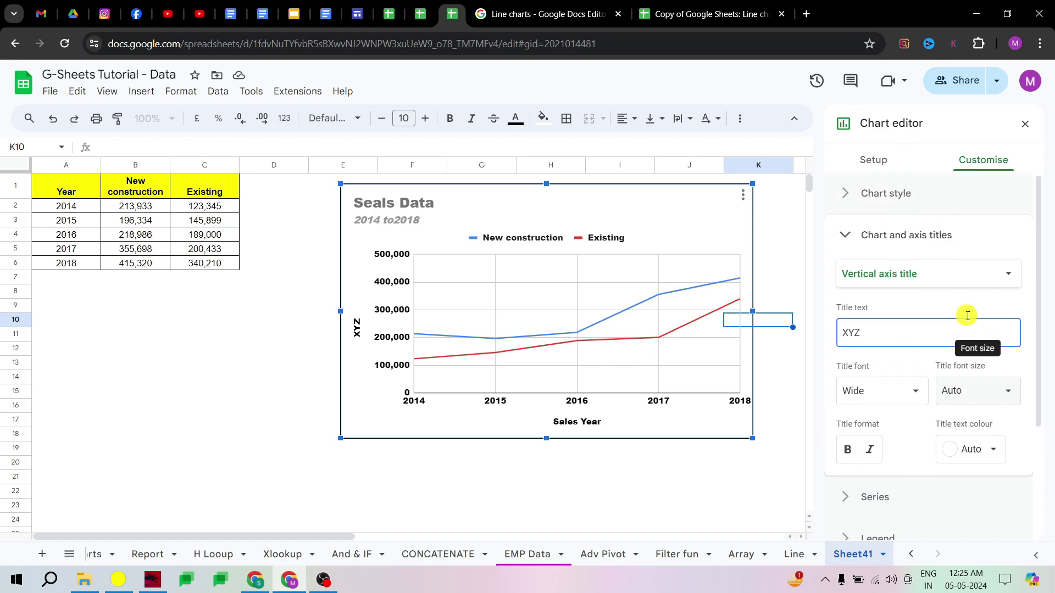
left_click(851, 242)
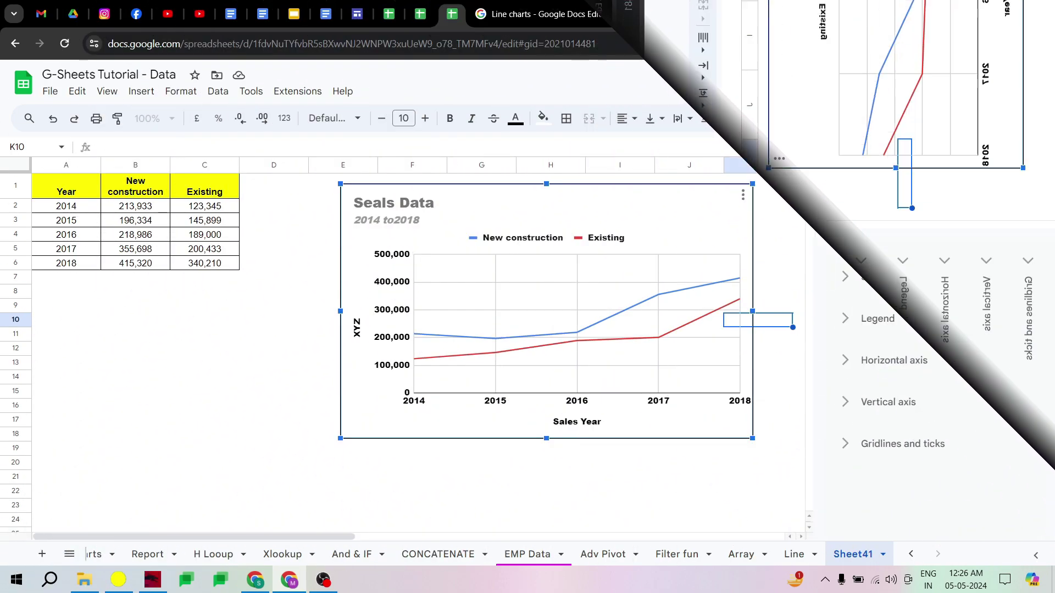
left_click(848, 282)
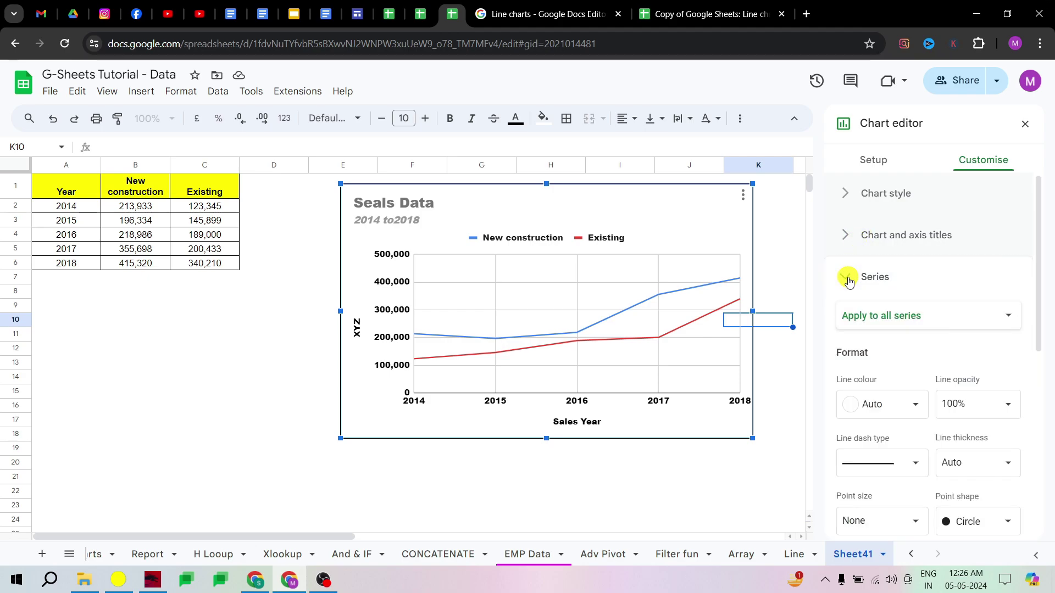
scroll(983, 266, "down", 1)
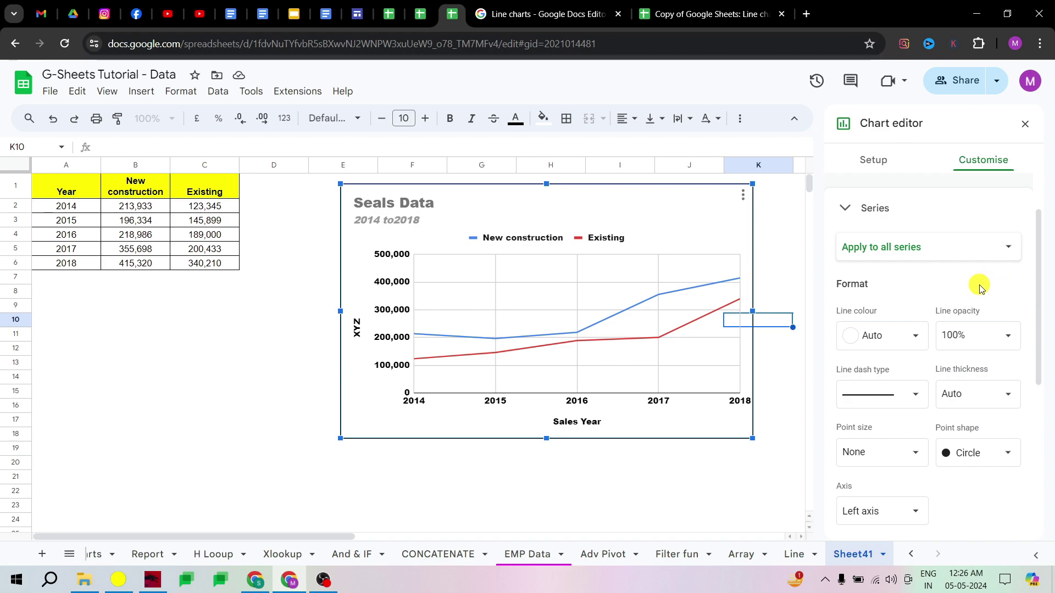
left_click(912, 395)
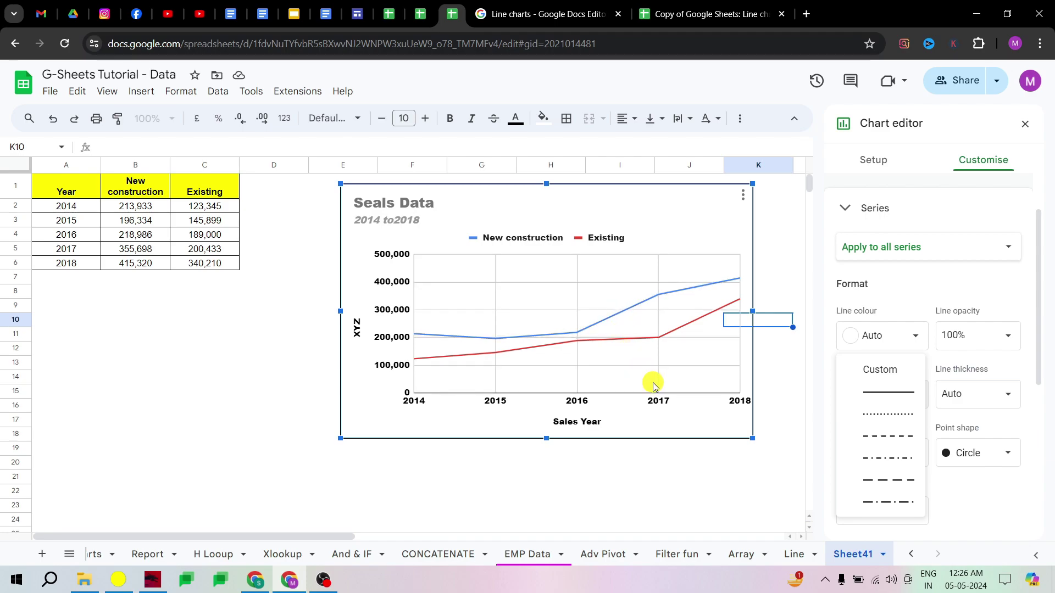
left_click(889, 415)
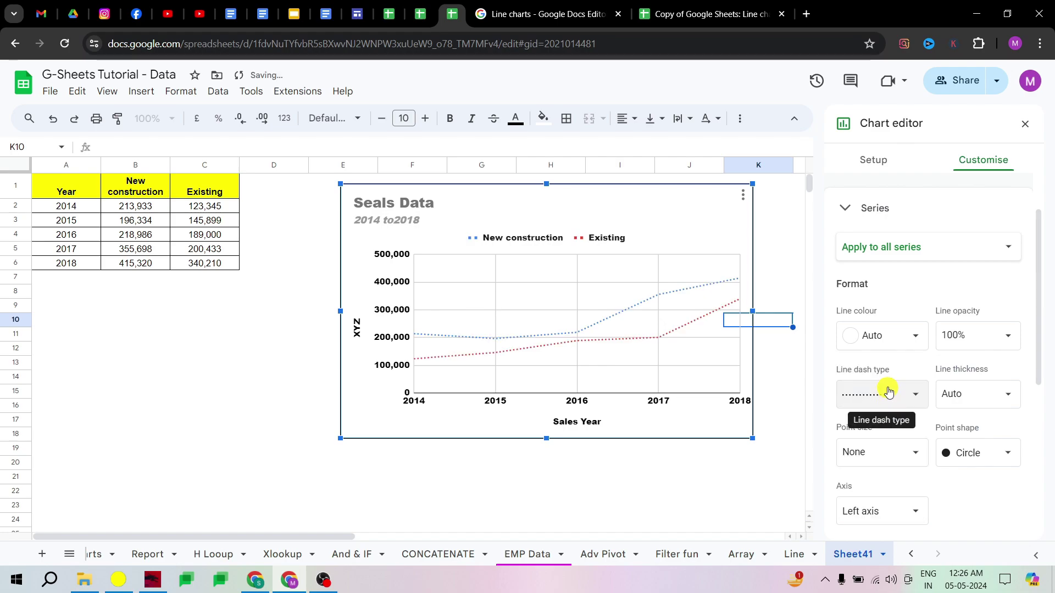
Try the short-dashed and long-dashed line types on all series, and return the lines to dotted
left_click(889, 393)
left_click(881, 422)
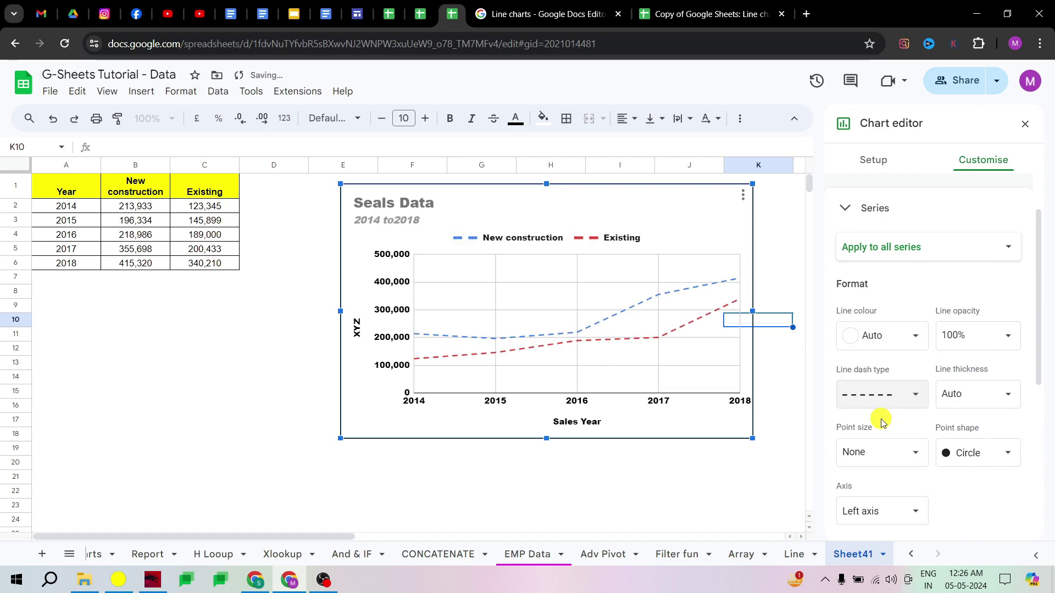
left_click(888, 391)
left_click(882, 433)
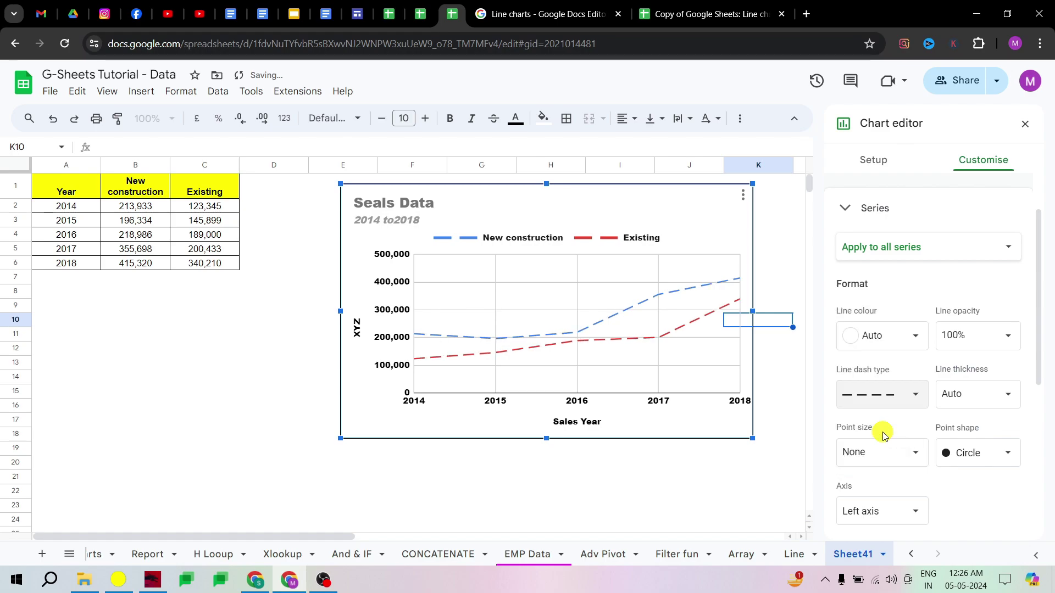
left_click(887, 397)
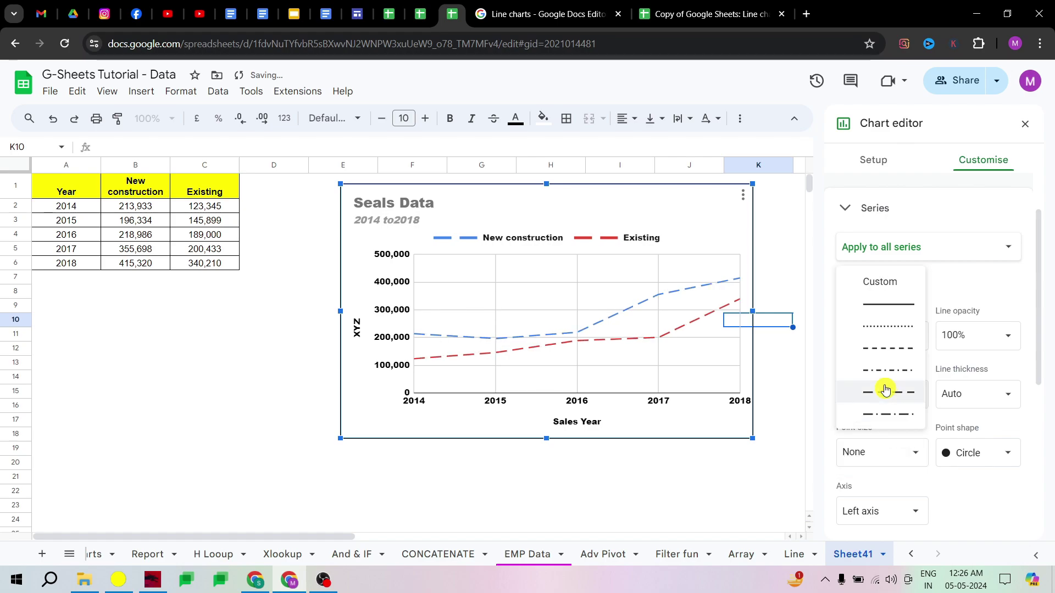
left_click(878, 327)
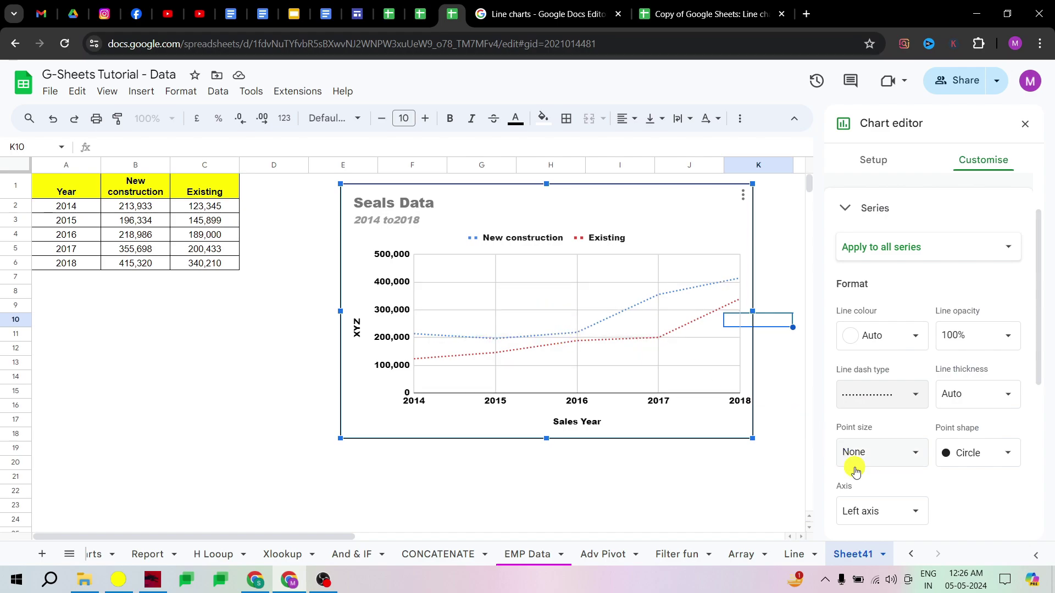
Give all series triangle data points with a point size of 7px
left_click(889, 447)
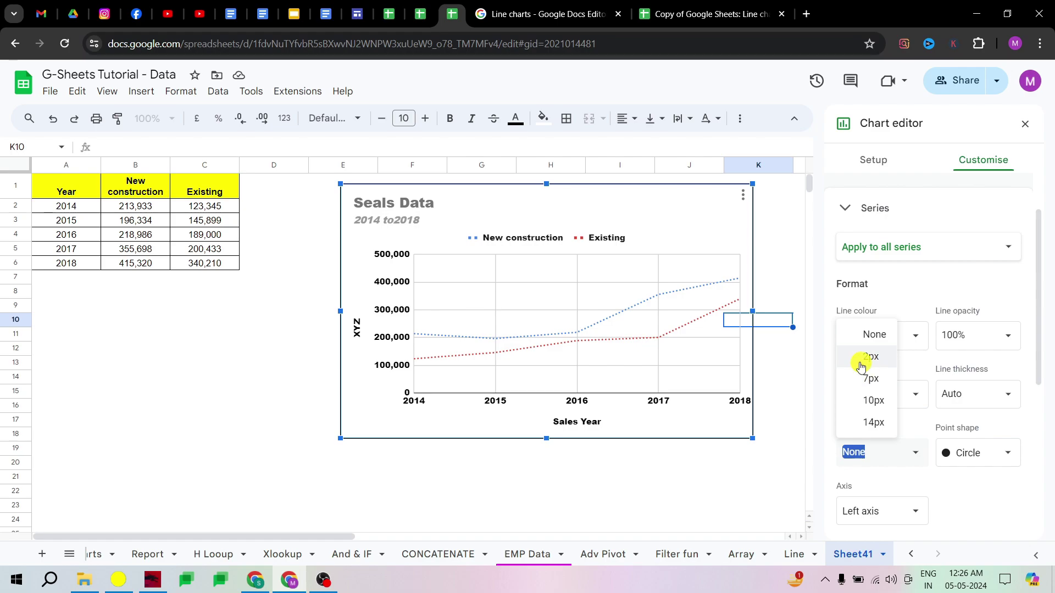
left_click(871, 379)
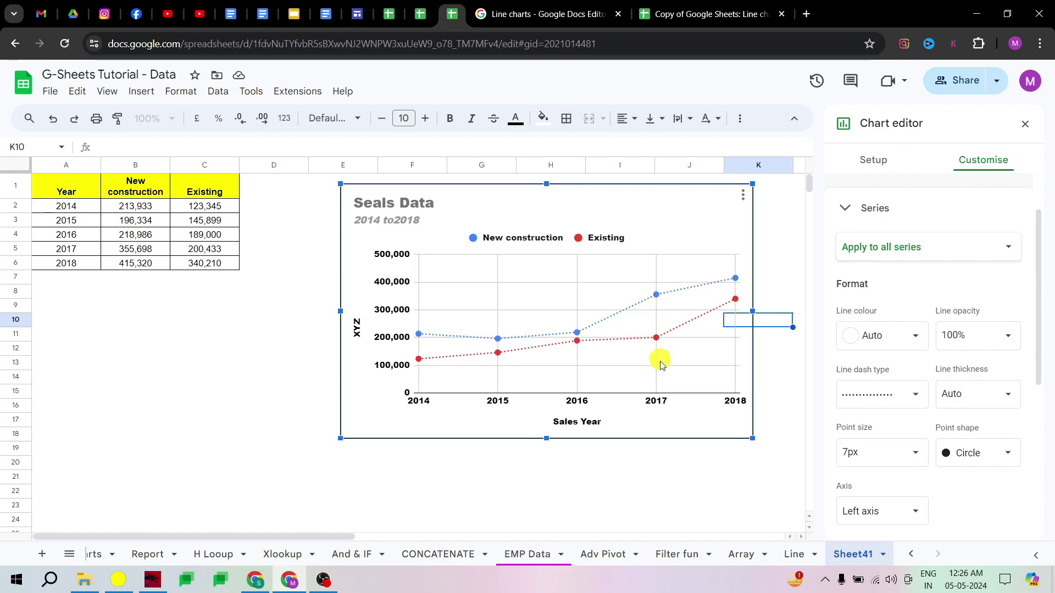
scroll(880, 384, "down", 3)
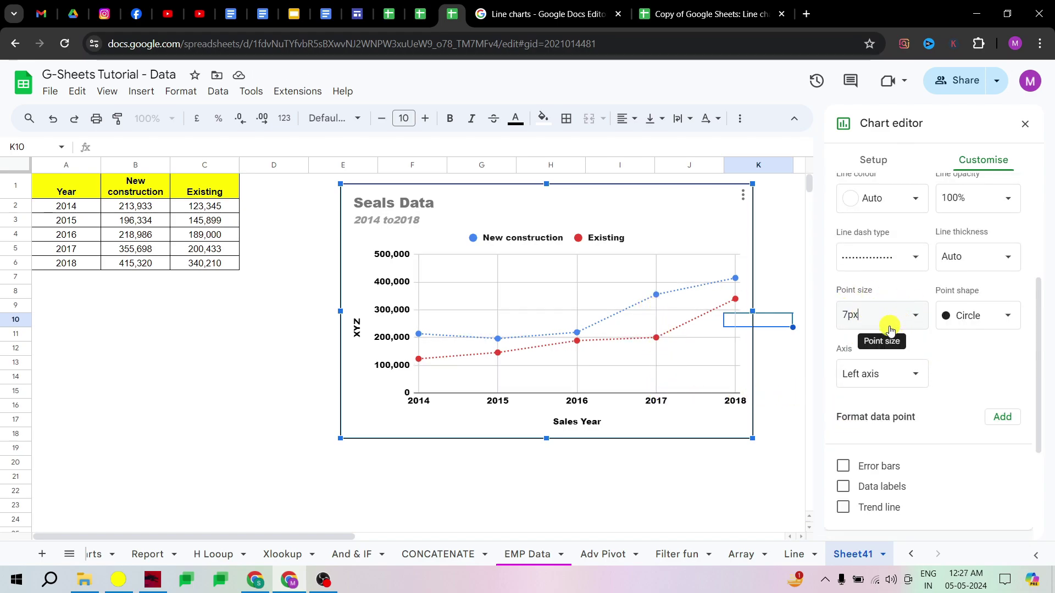
left_click(990, 316)
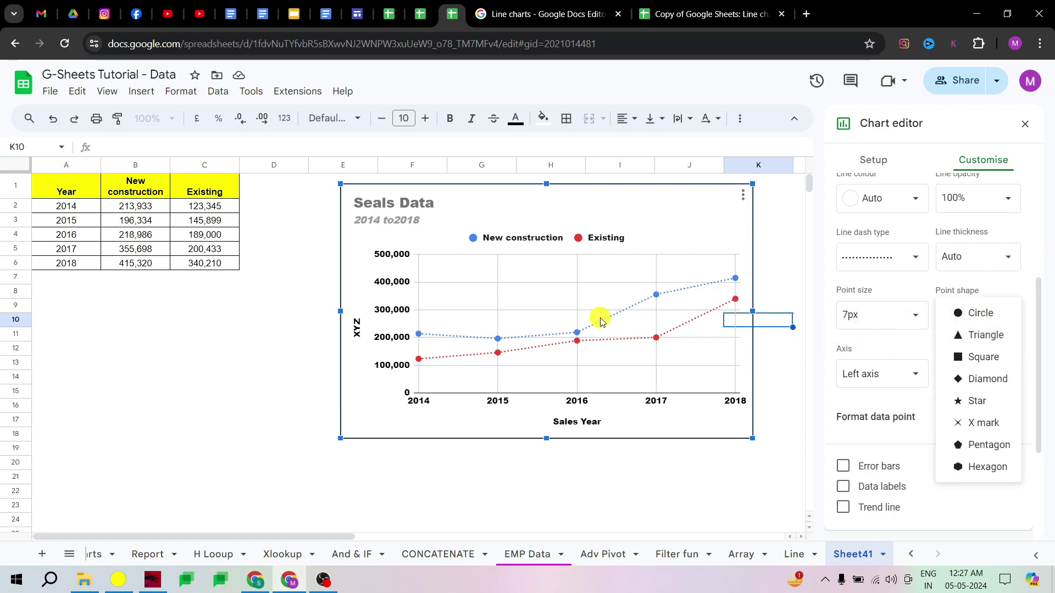
left_click(970, 338)
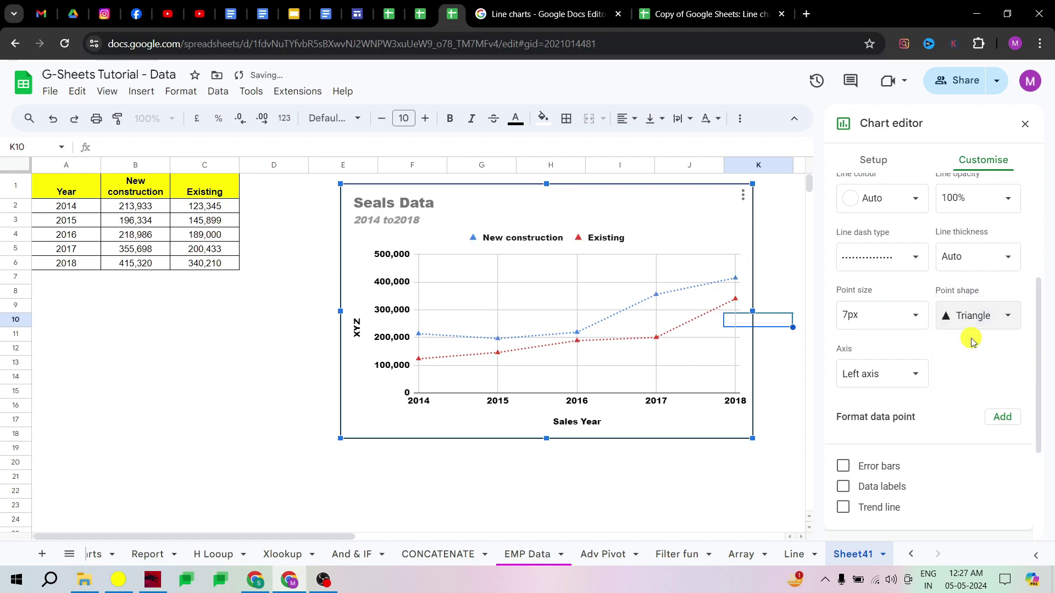
Try the diamond, star and pentagon point shapes on all series, and return the points to triangles
left_click(979, 323)
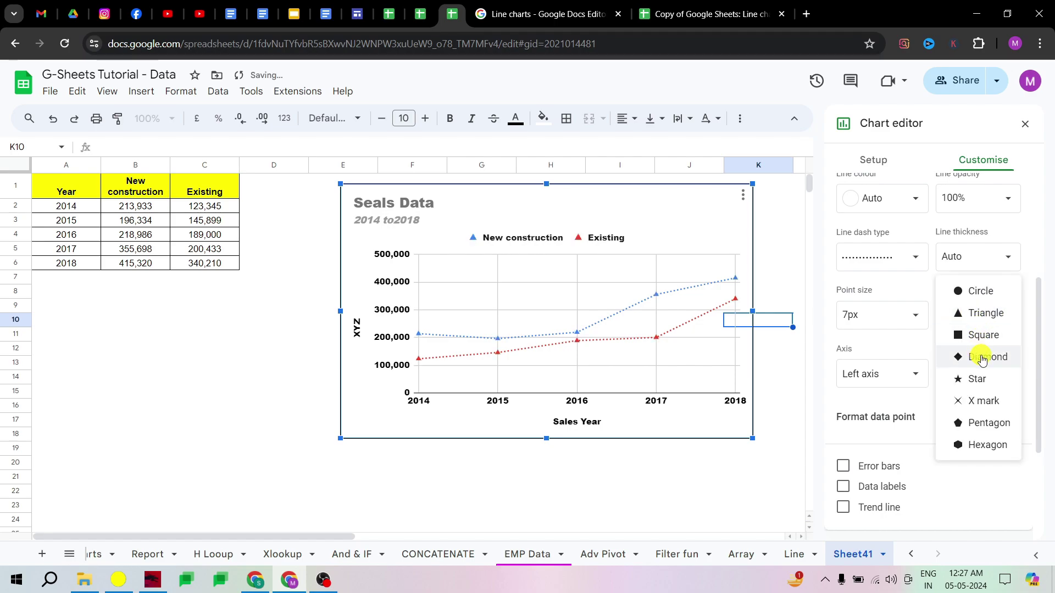
left_click(981, 356)
left_click(975, 313)
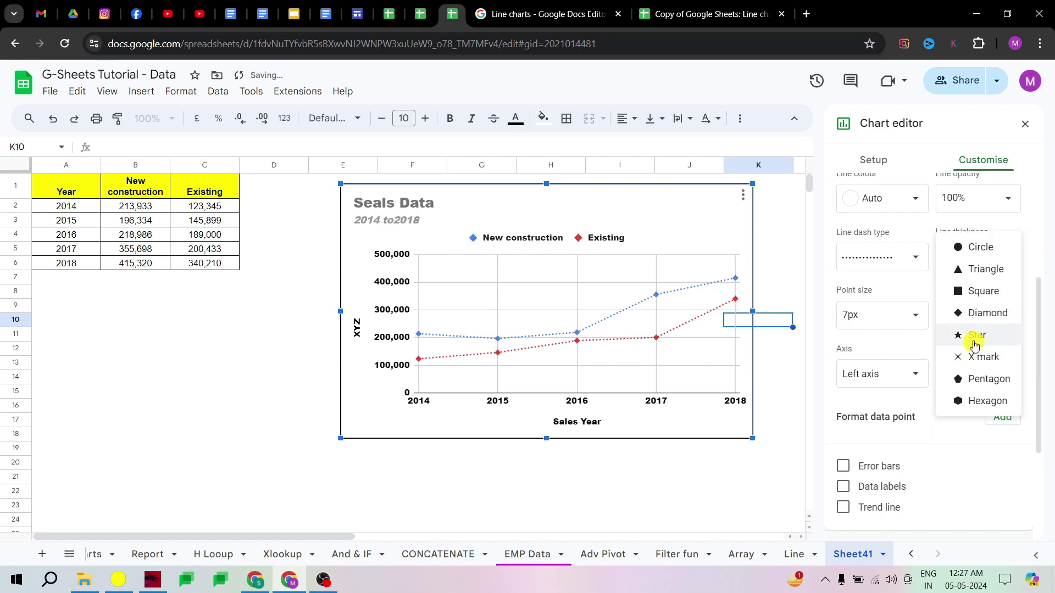
left_click(974, 338)
left_click(979, 320)
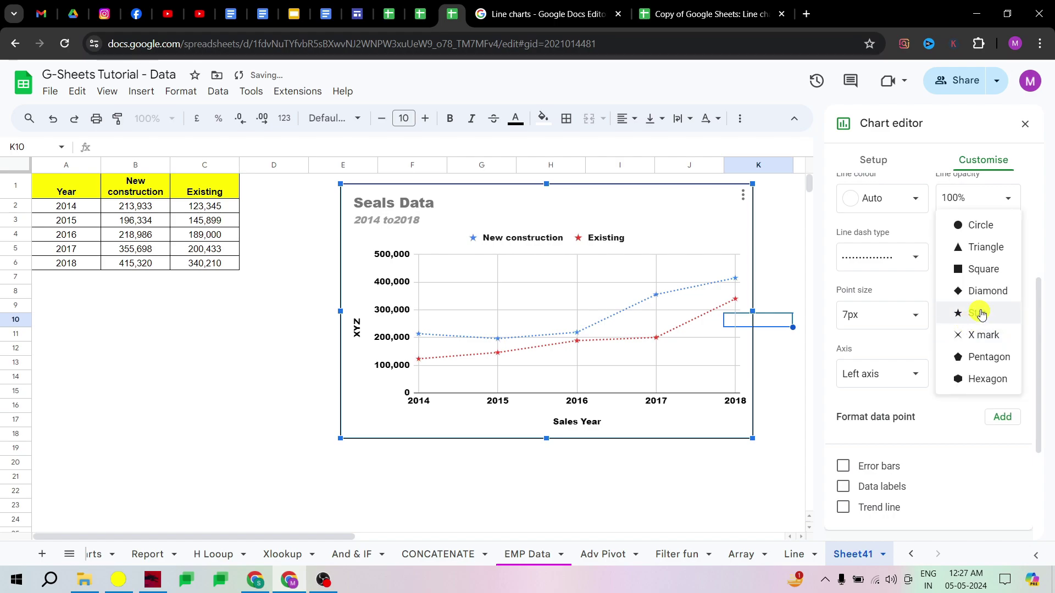
left_click(982, 358)
left_click(962, 328)
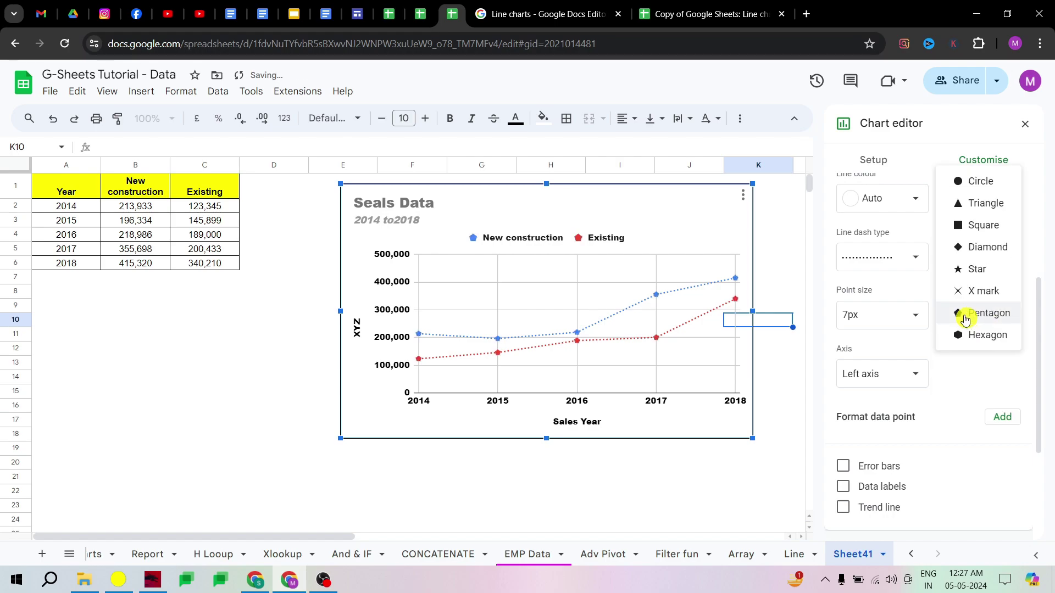
left_click(959, 201)
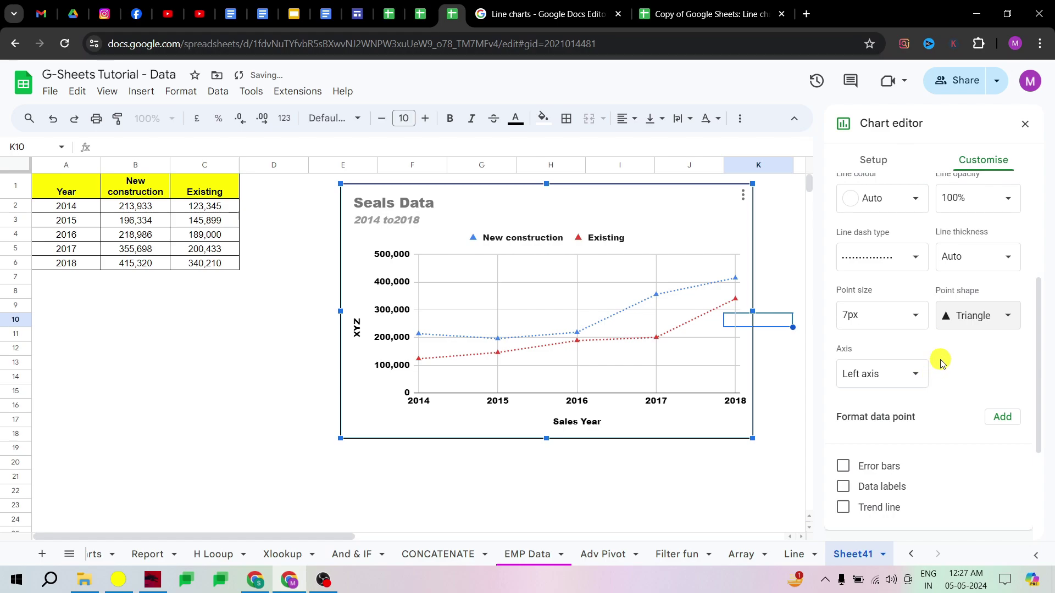
Try plotting all series against the right axis, and return them to the left axis
left_click(908, 378)
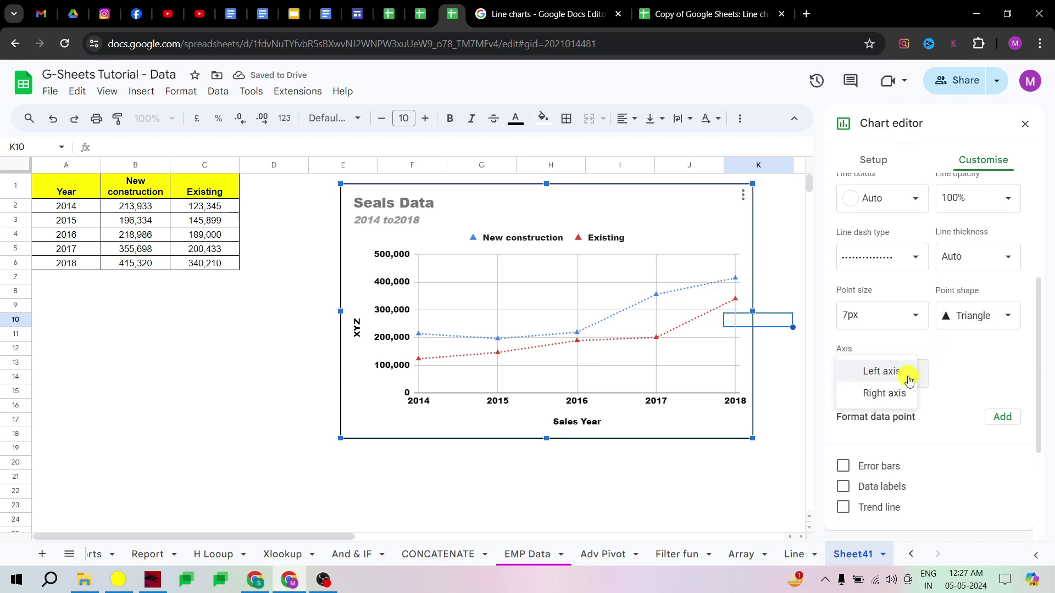
left_click(890, 394)
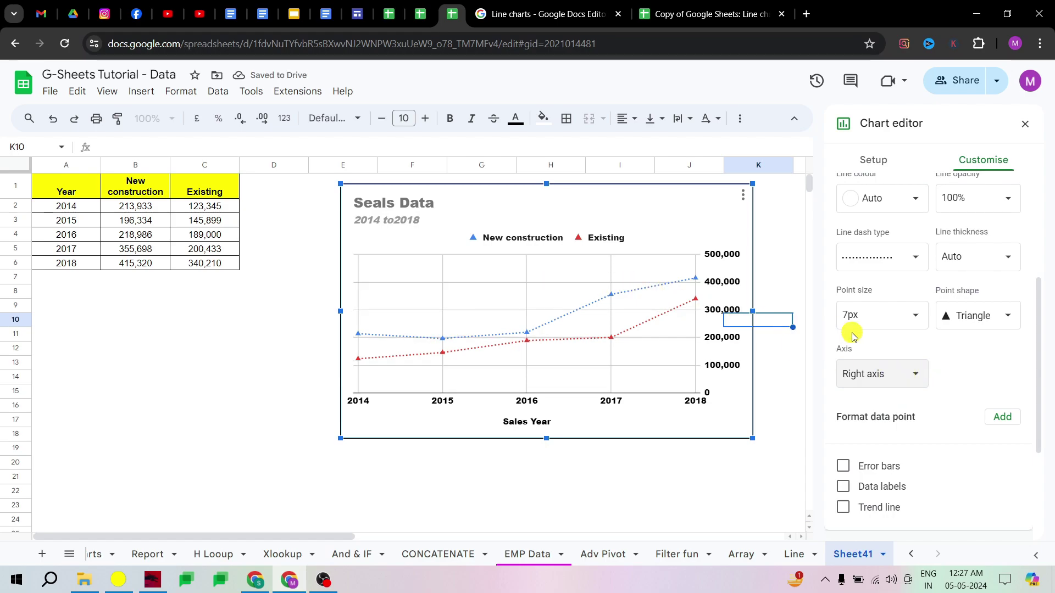
left_click(897, 373)
left_click(871, 346)
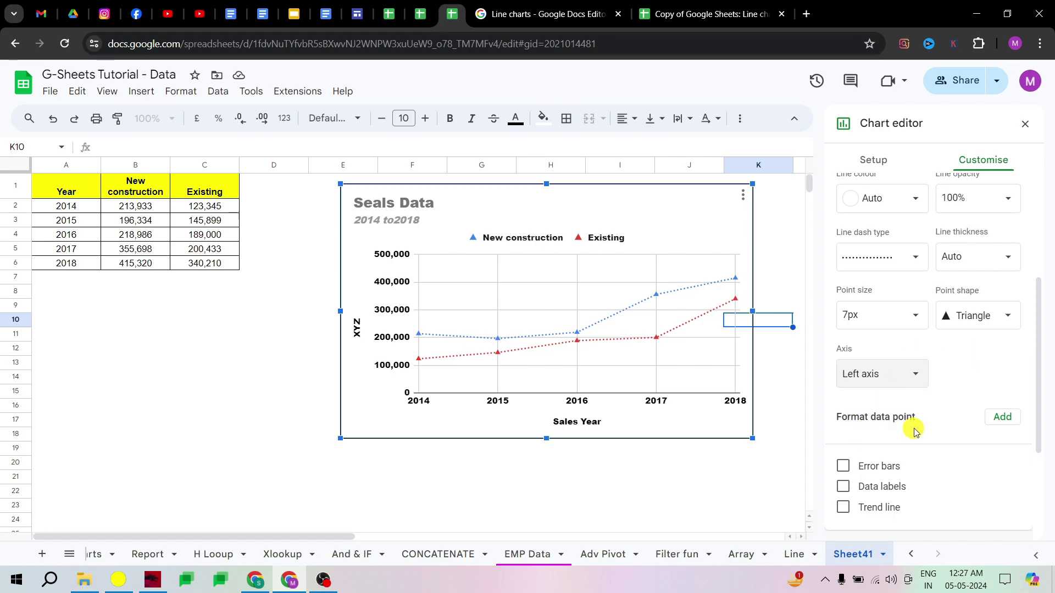
Add individual formatting for the data point "Existing: 2014" and colour it green
left_click(1002, 416)
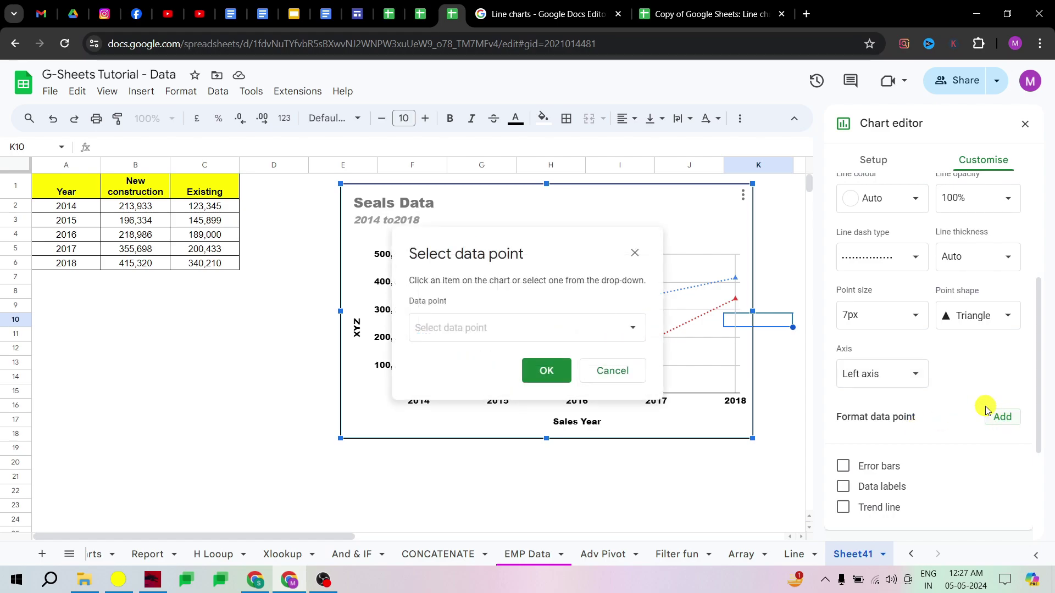
left_click_drag(535, 251, 843, 213)
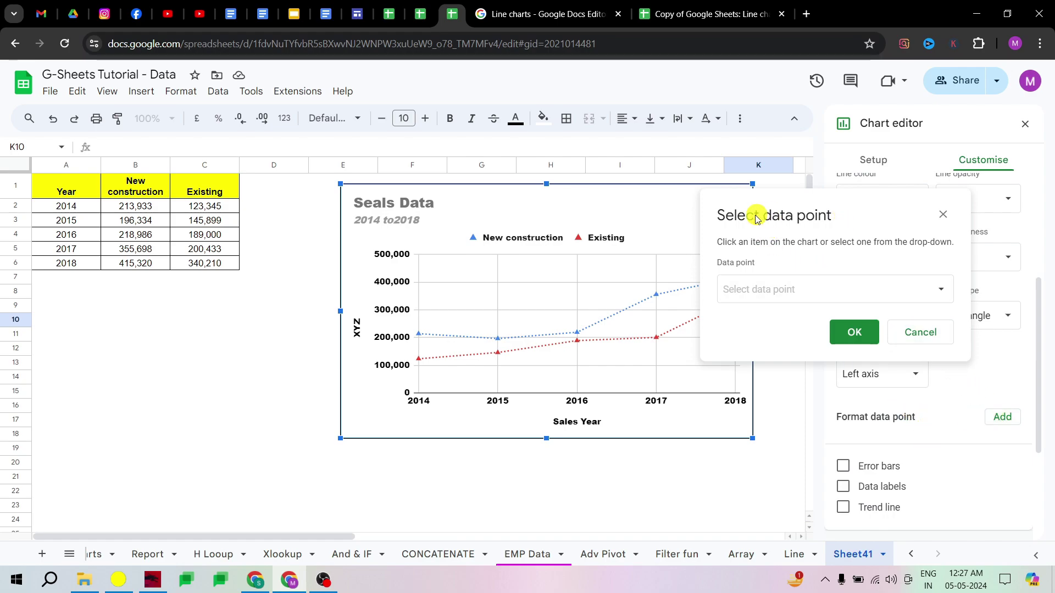
left_click(890, 299)
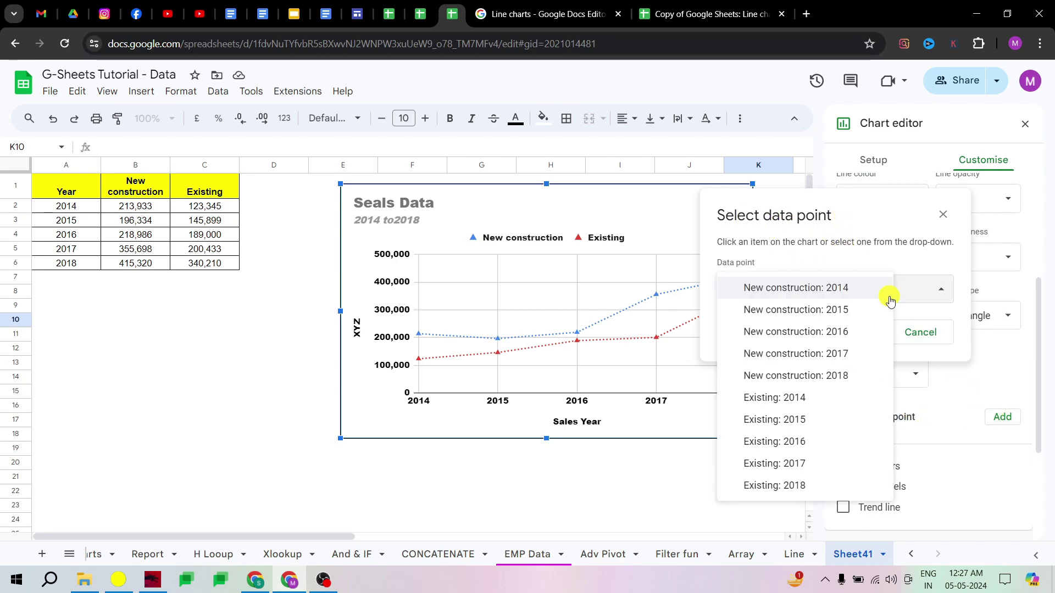
left_click(822, 411)
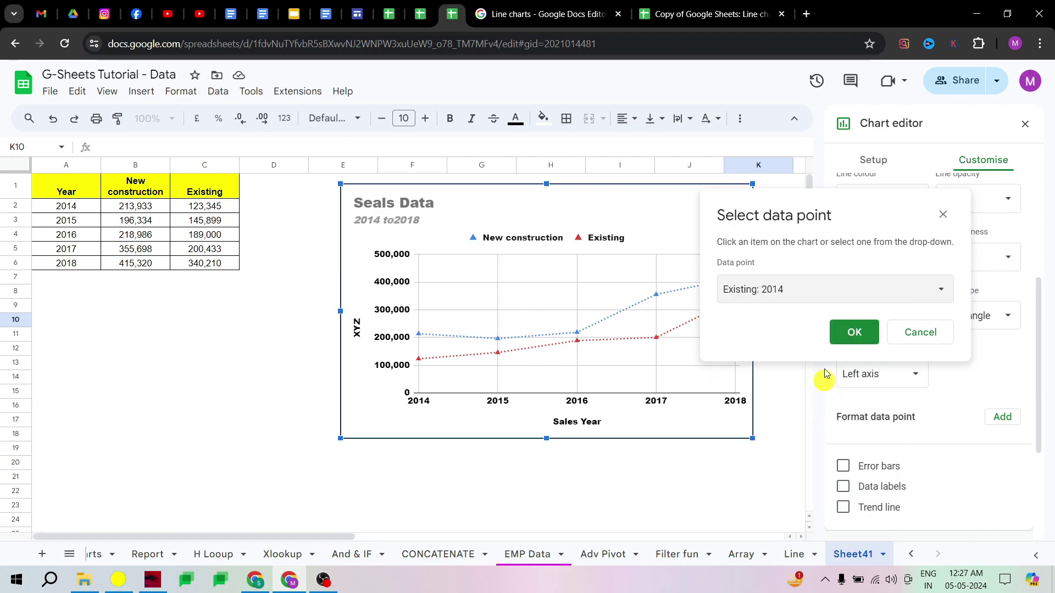
left_click(853, 332)
left_click(925, 296)
Set the "Existing: 2014" data point to size 14px with a square point shape
scroll(921, 336, "down", 3)
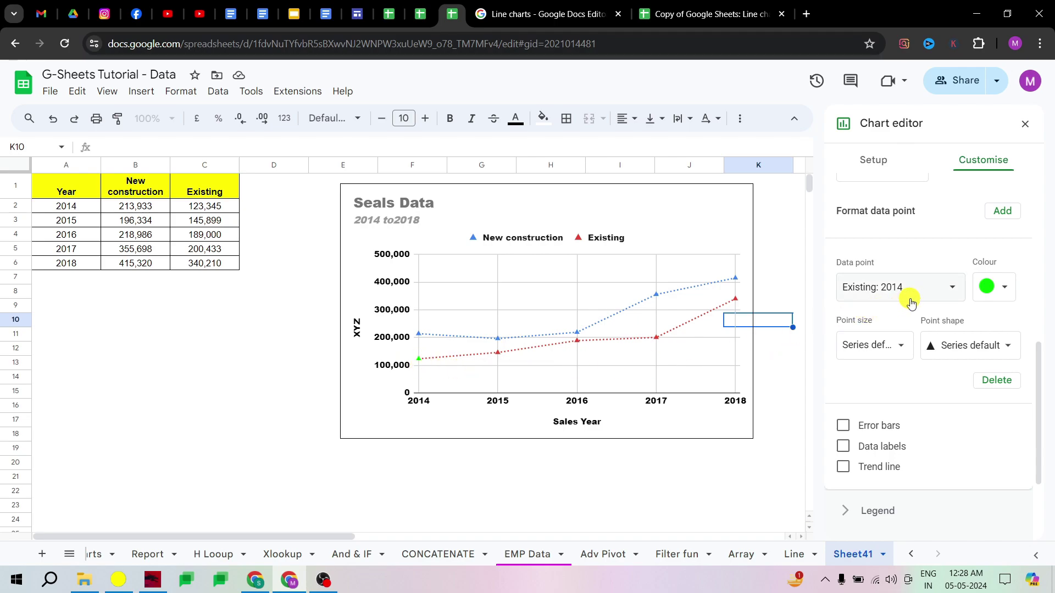
left_click(904, 347)
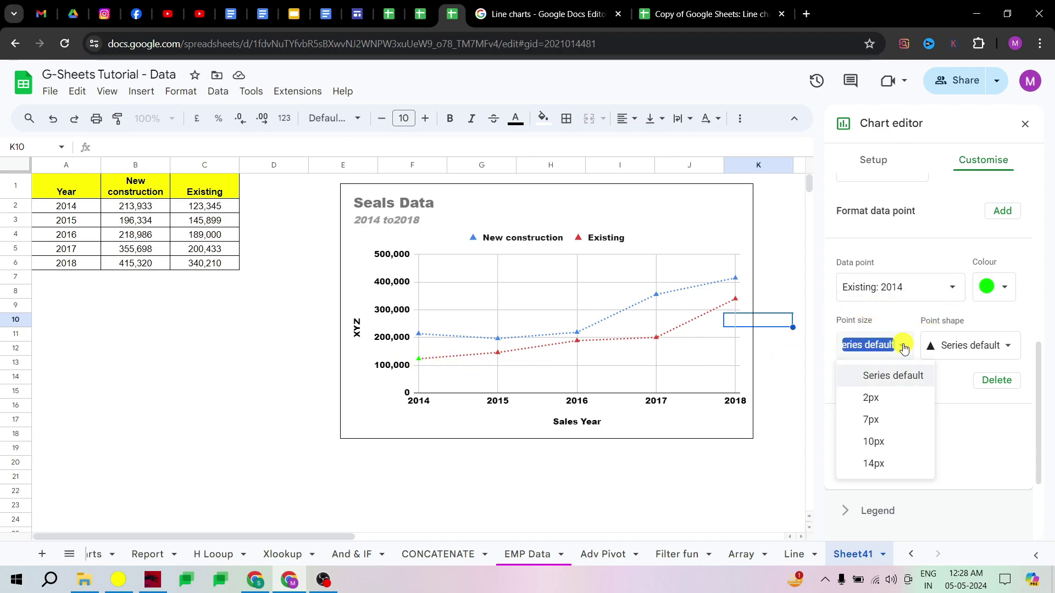
left_click(873, 420)
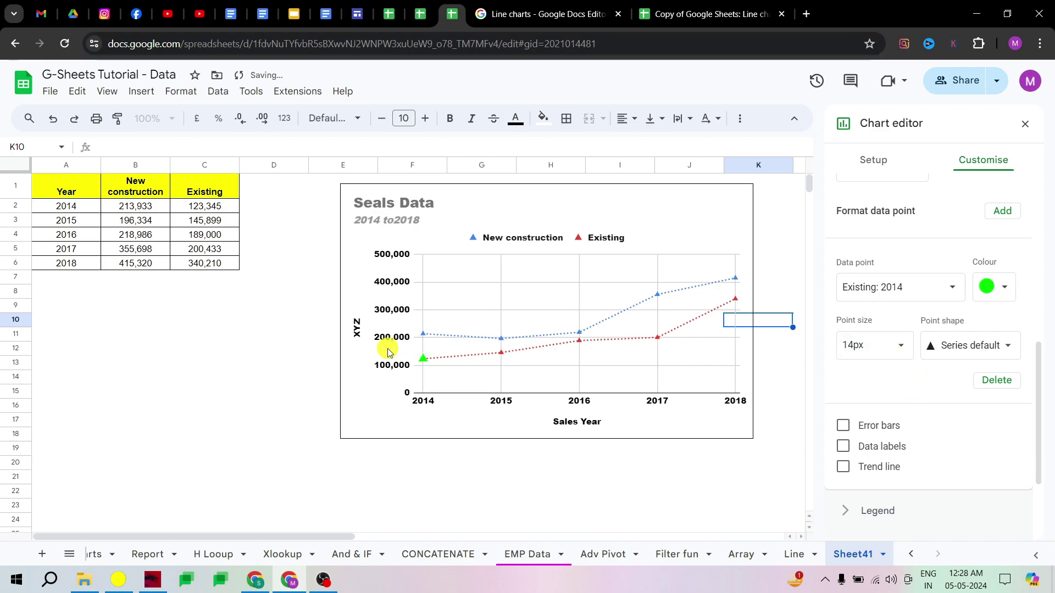
left_click(939, 355)
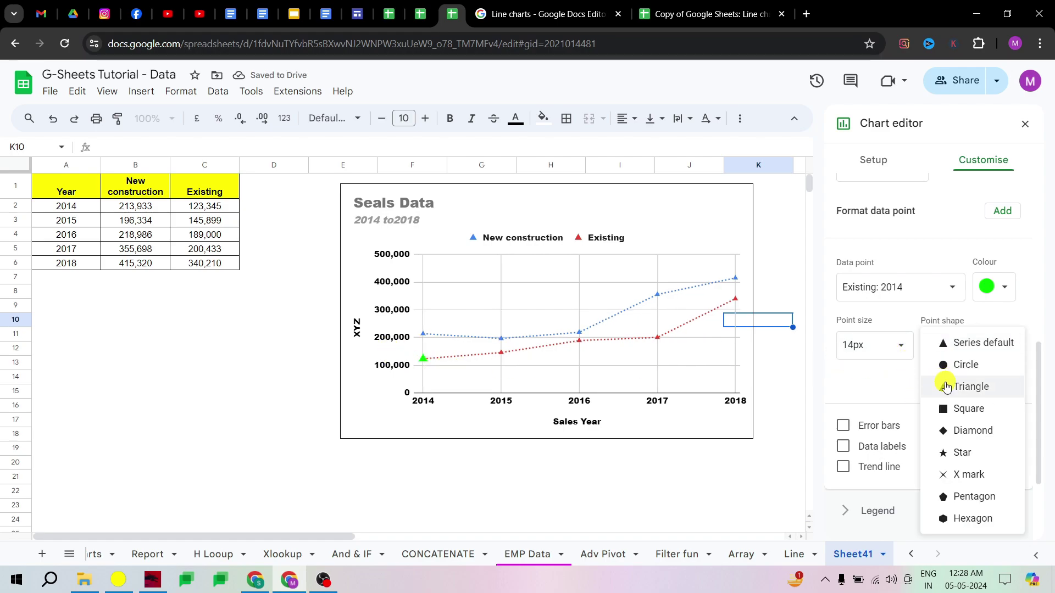
left_click(954, 408)
Delete the individual formatting of the "Existing: 2014" data point and return to the start of the series settings
scroll(883, 391, "up", 3)
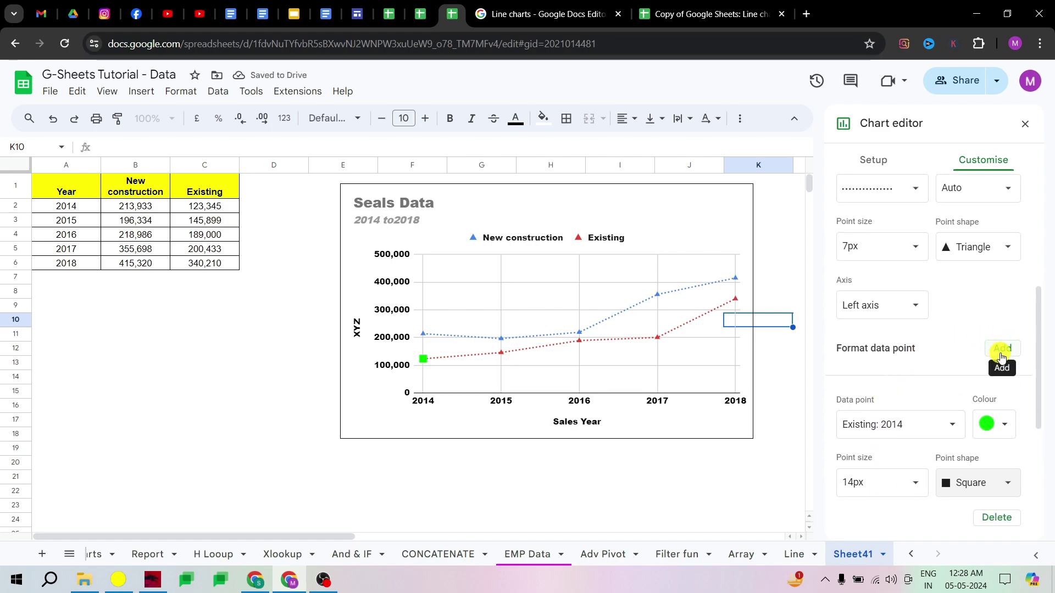
scroll(984, 362, "down", 2)
left_click(997, 448)
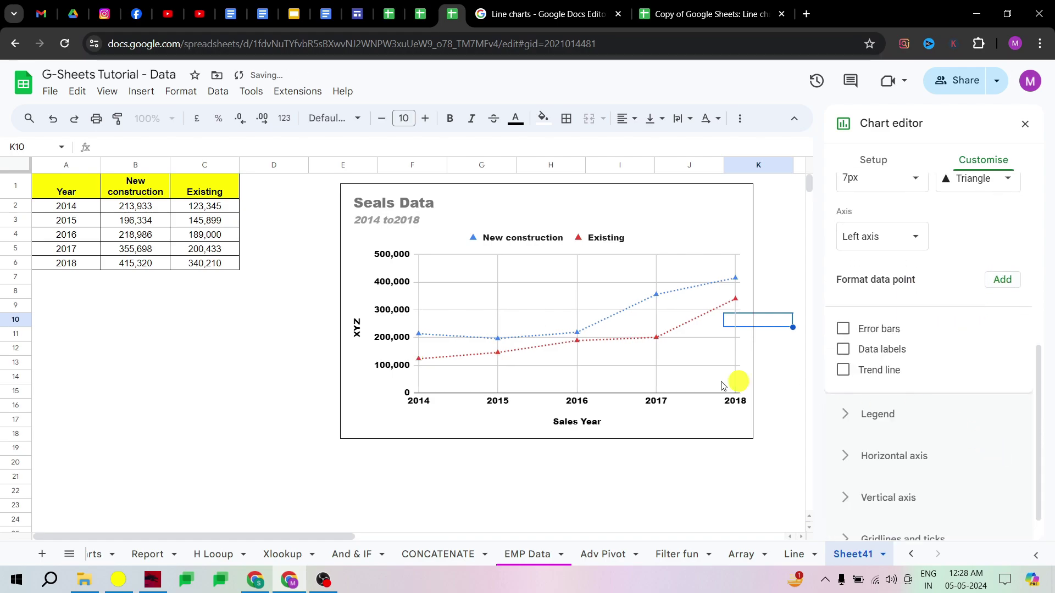
scroll(955, 356, "up", 4)
scroll(954, 351, "up", 3)
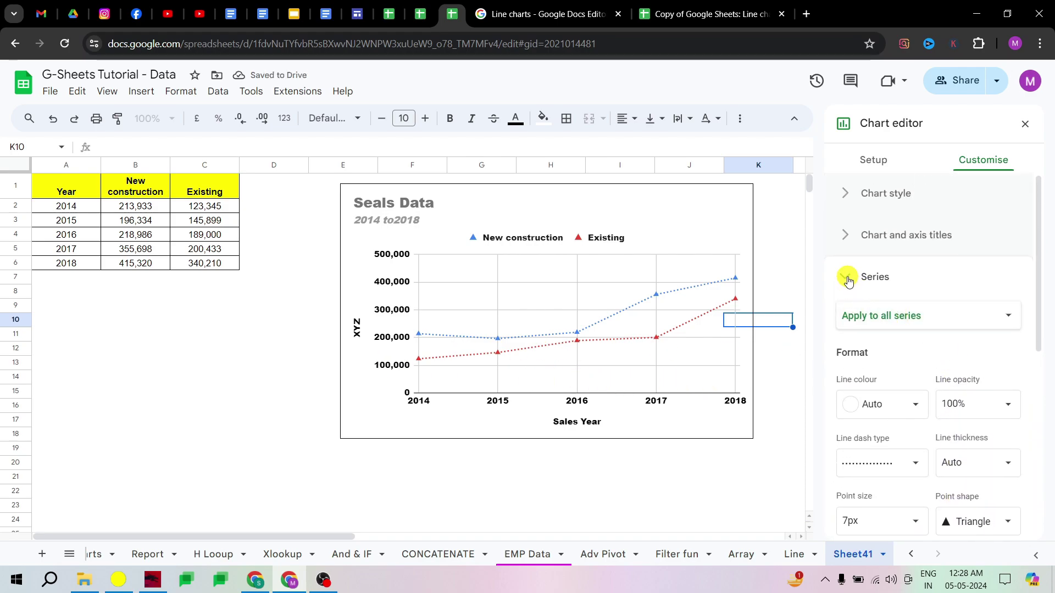
Try the chart legend at the bottom and at the top, and return its position to Auto
left_click(847, 279)
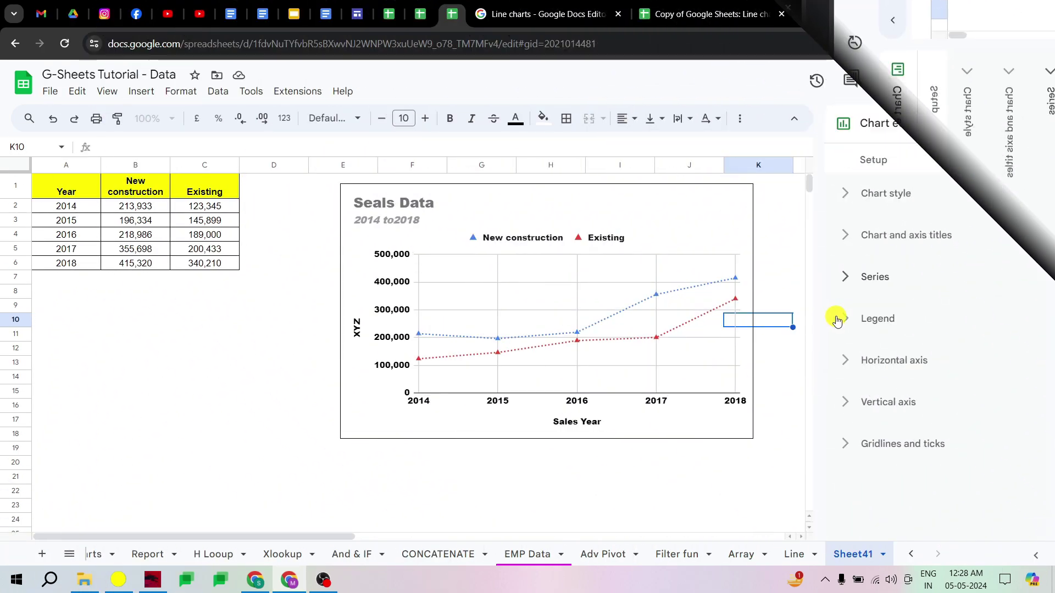
left_click(845, 321)
scroll(889, 333, "down", 2)
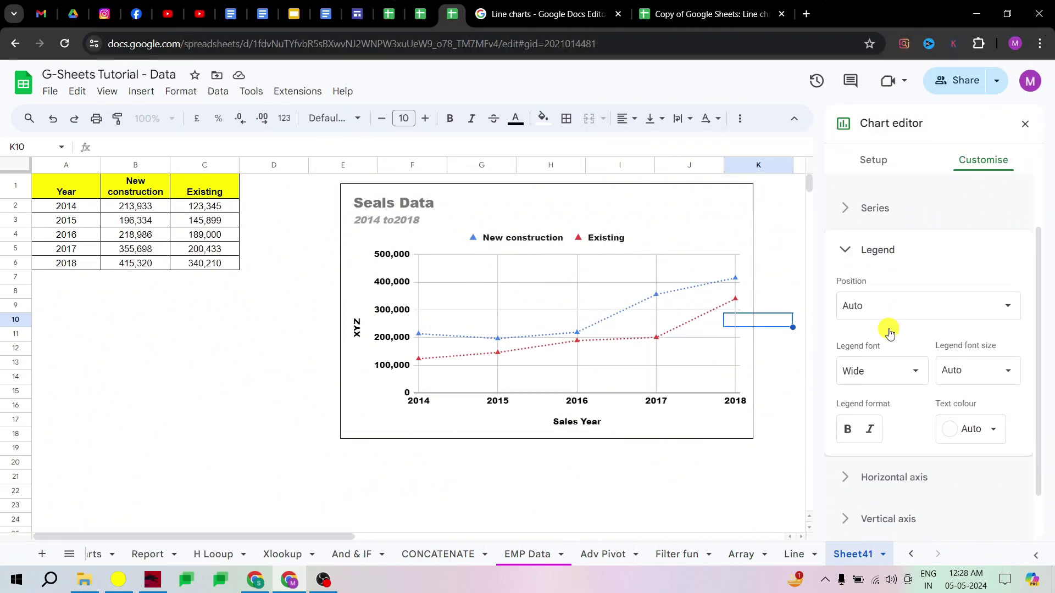
left_click(975, 311)
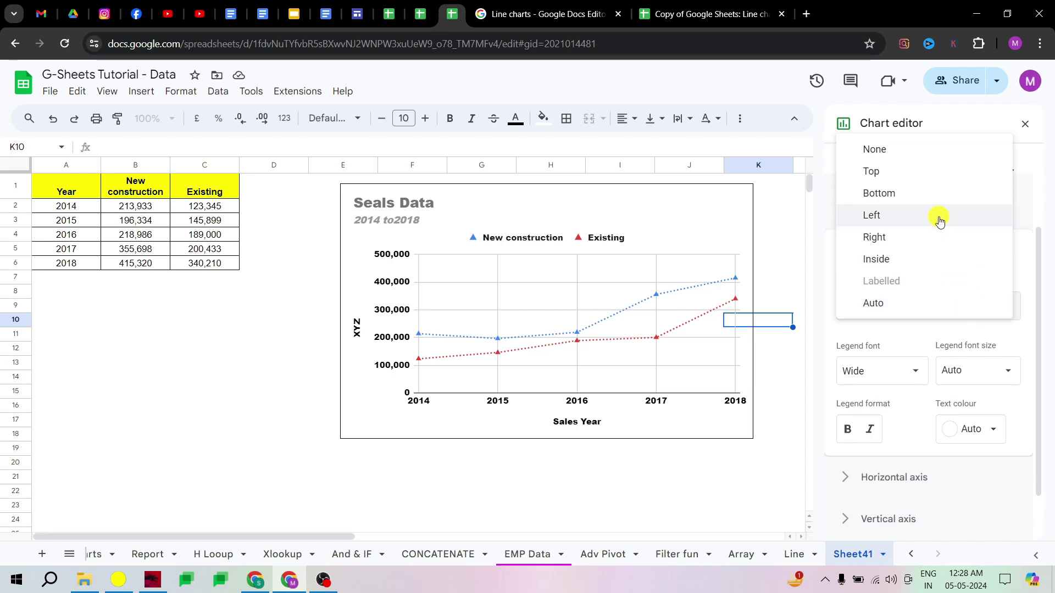
left_click(912, 194)
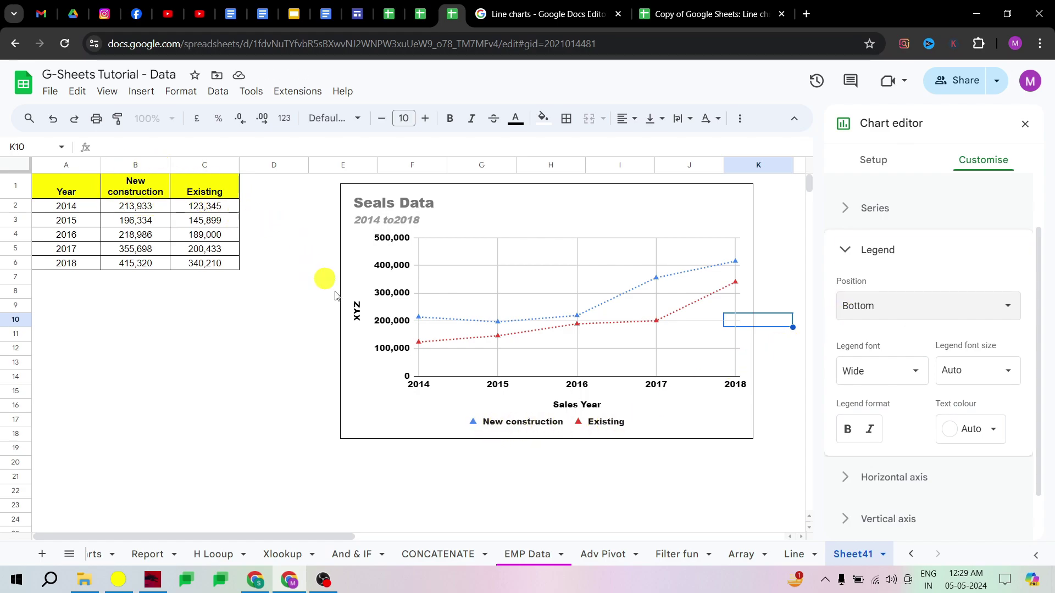
left_click(920, 312)
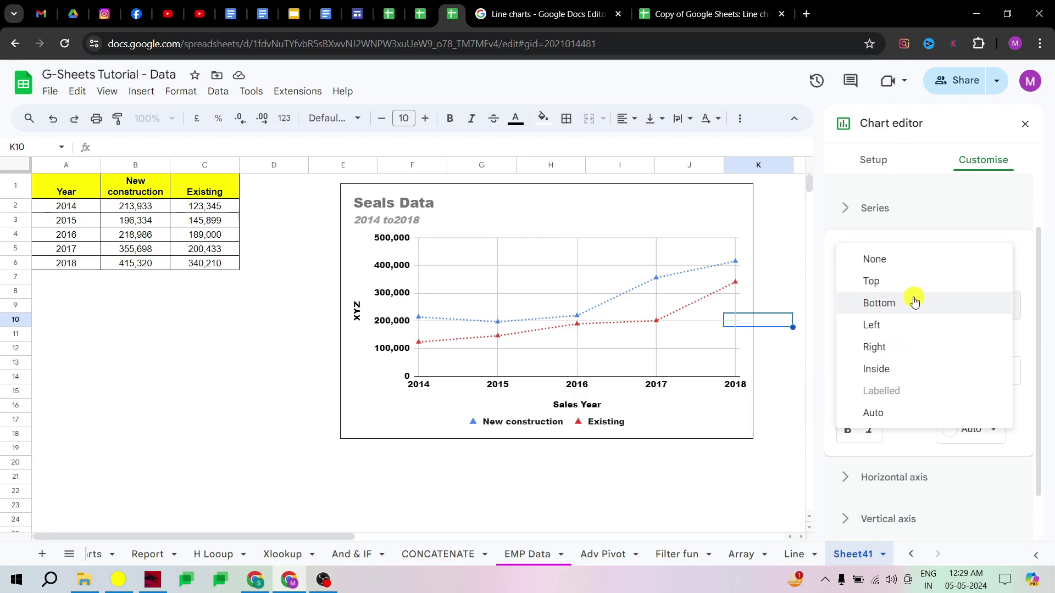
left_click(904, 280)
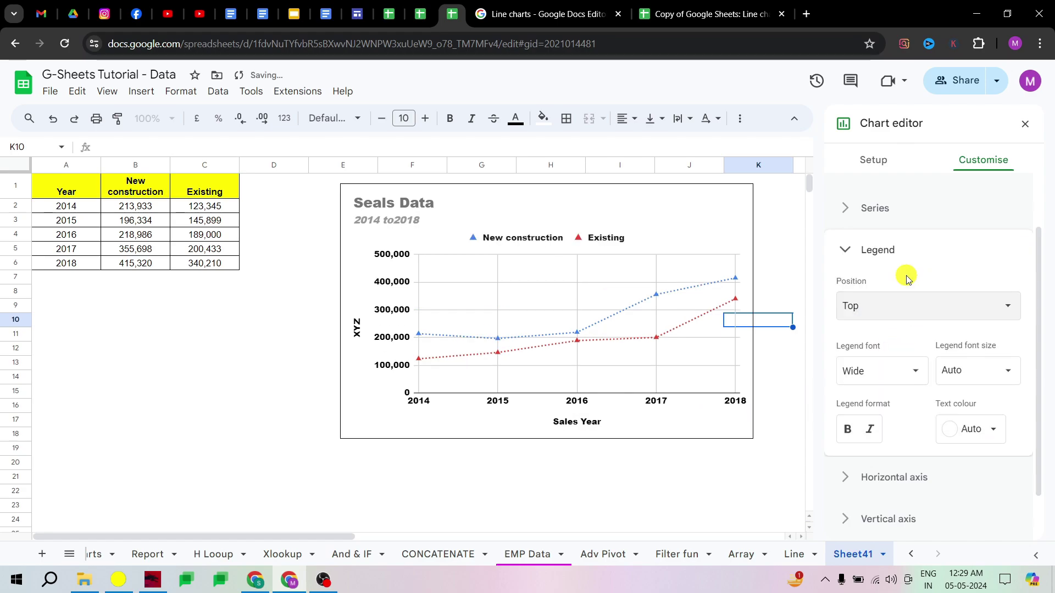
left_click(908, 304)
left_click(905, 434)
Try placing the legend on the right side of the chart, and reset its position to Auto
left_click(908, 303)
left_click(896, 238)
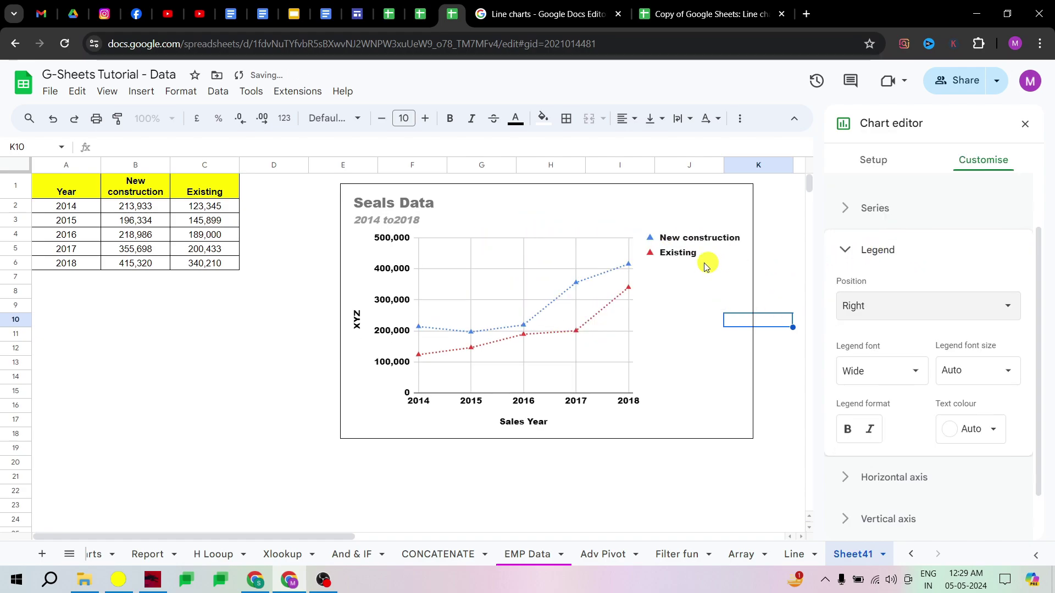
left_click(930, 306)
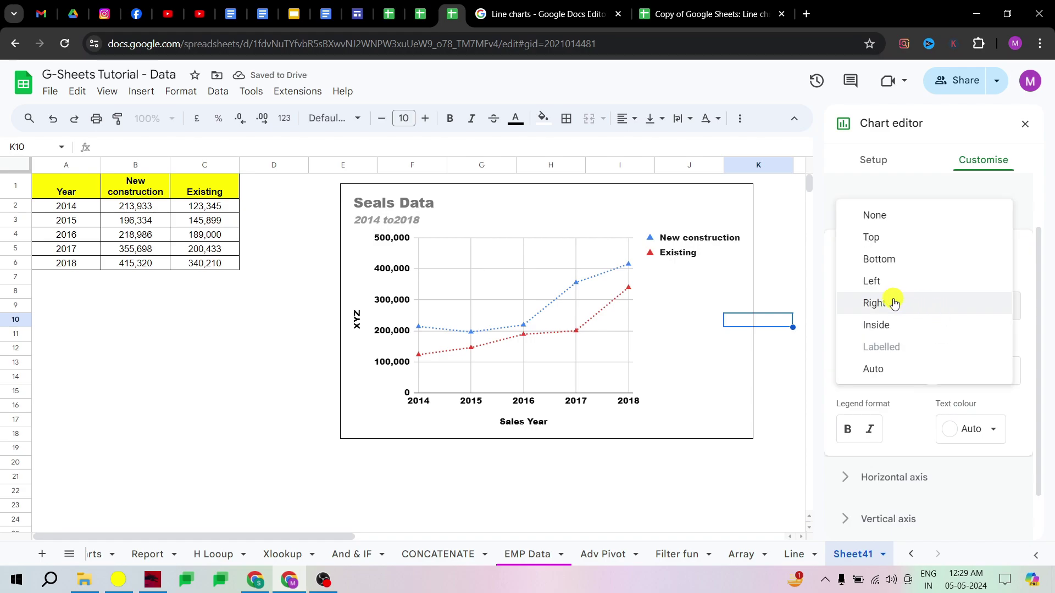
left_click(892, 369)
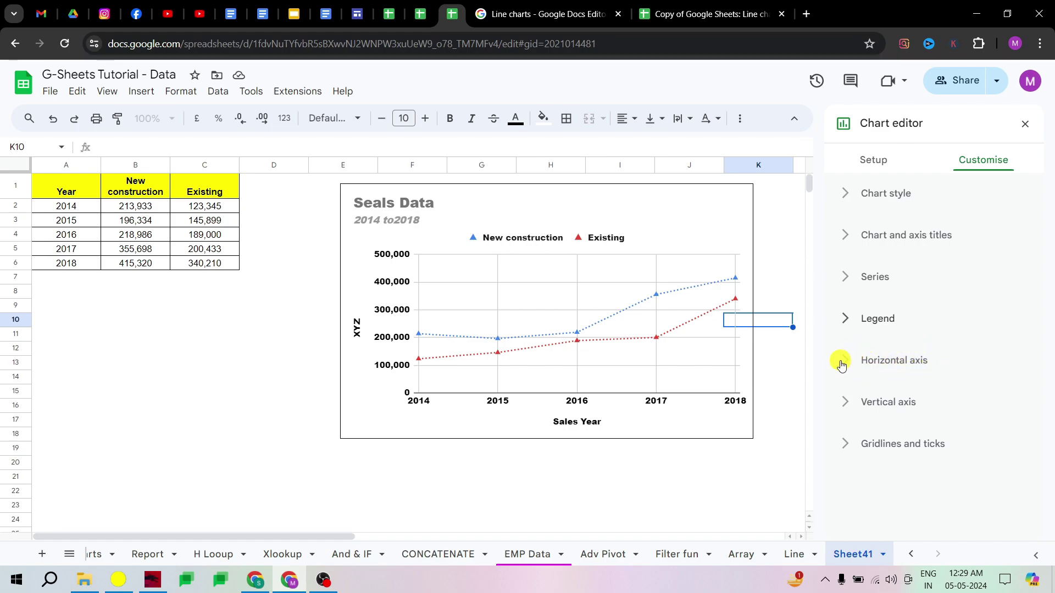
Colour the horizontal axis labels cyan and set their font to Serif
left_click(841, 363)
scroll(944, 323, "down", 3)
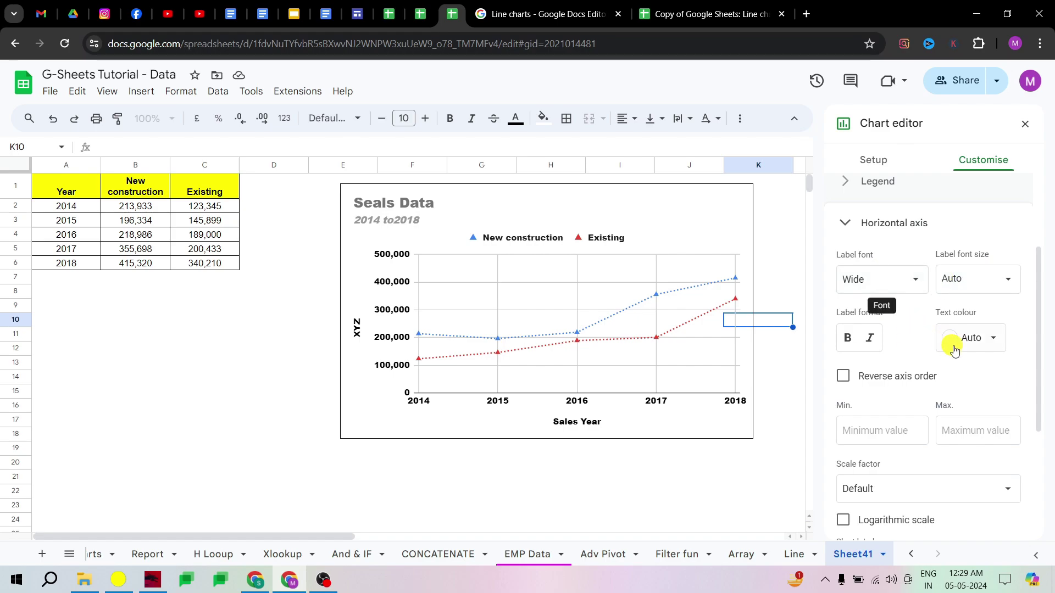
left_click(983, 340)
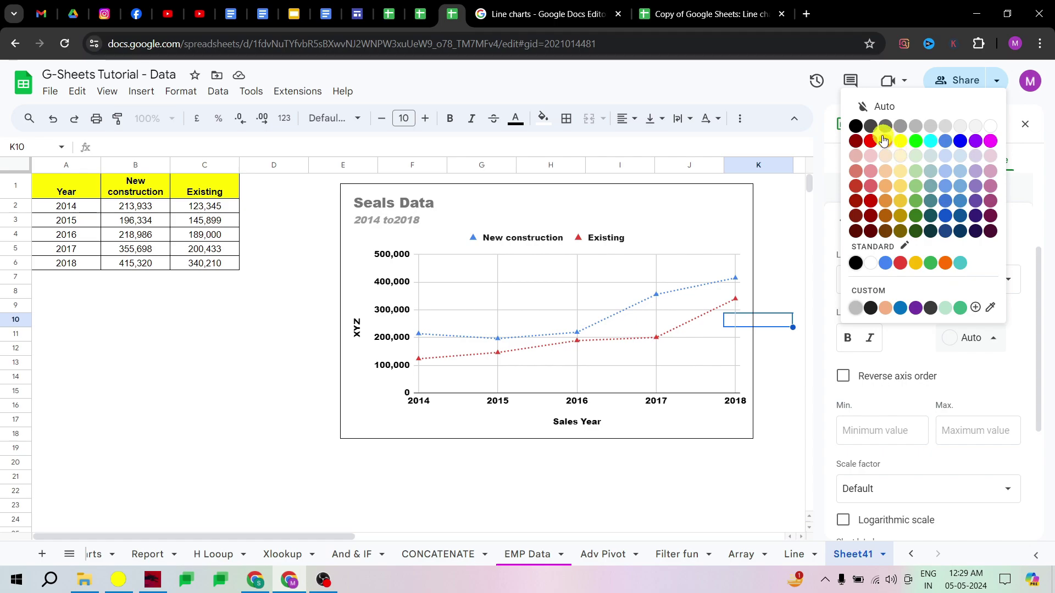
left_click(931, 146)
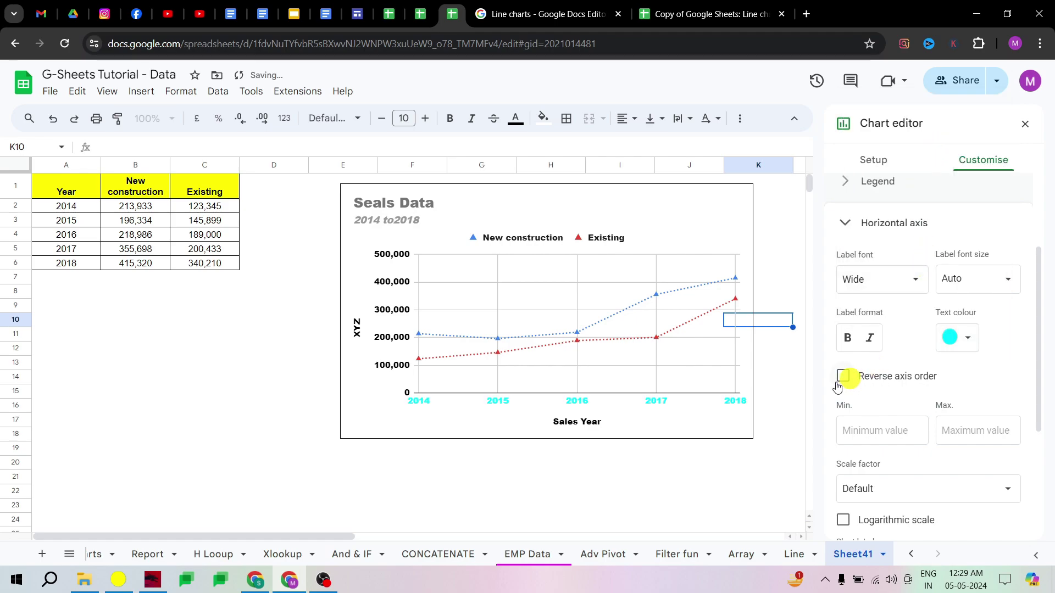
left_click(915, 280)
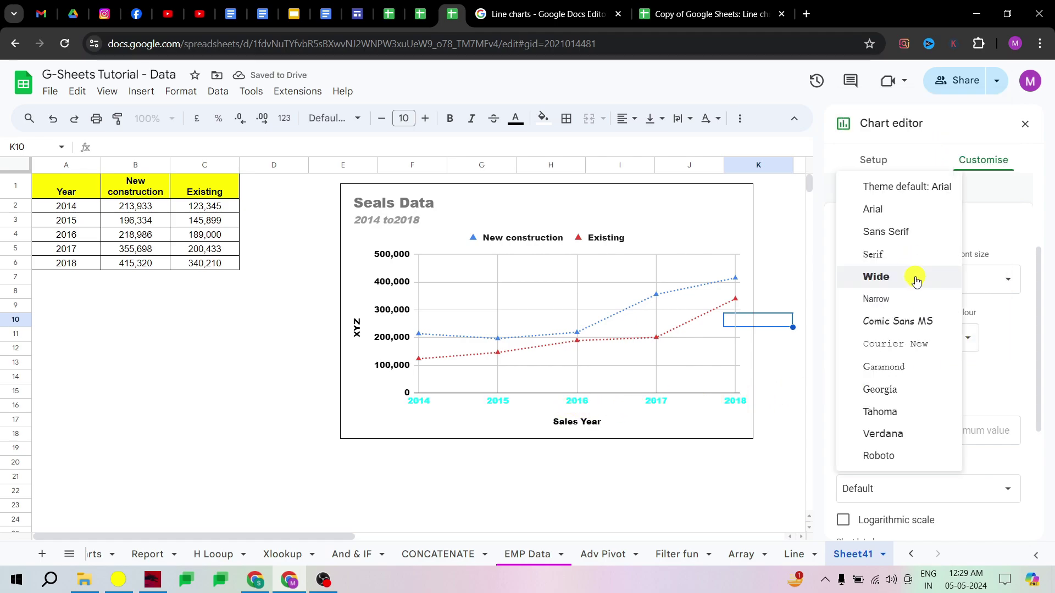
left_click(914, 256)
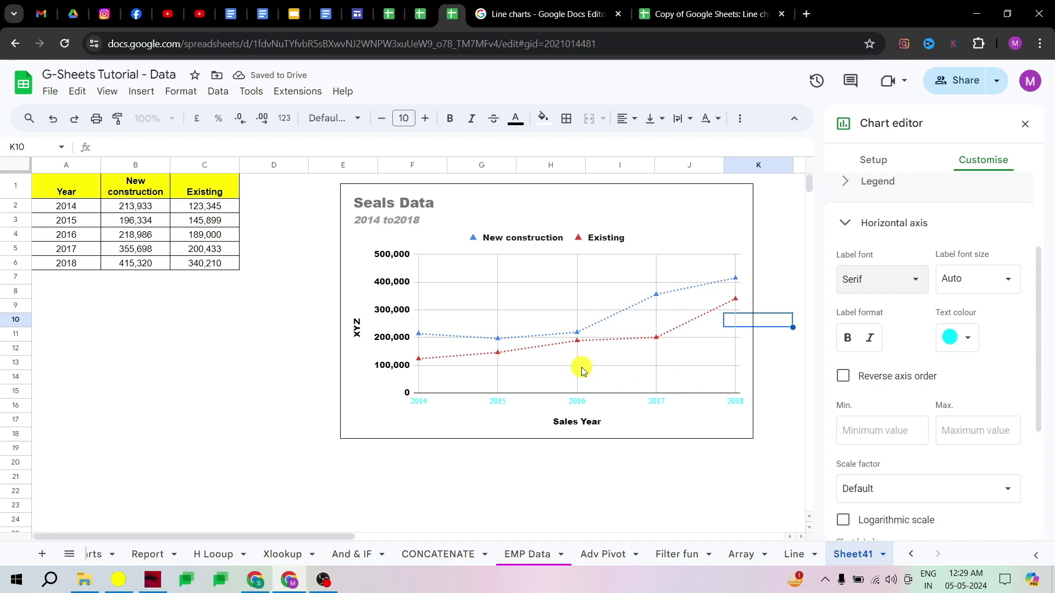
Try reversing the order of the horizontal axis
left_click(843, 377)
left_click(843, 377)
left_click(843, 377)
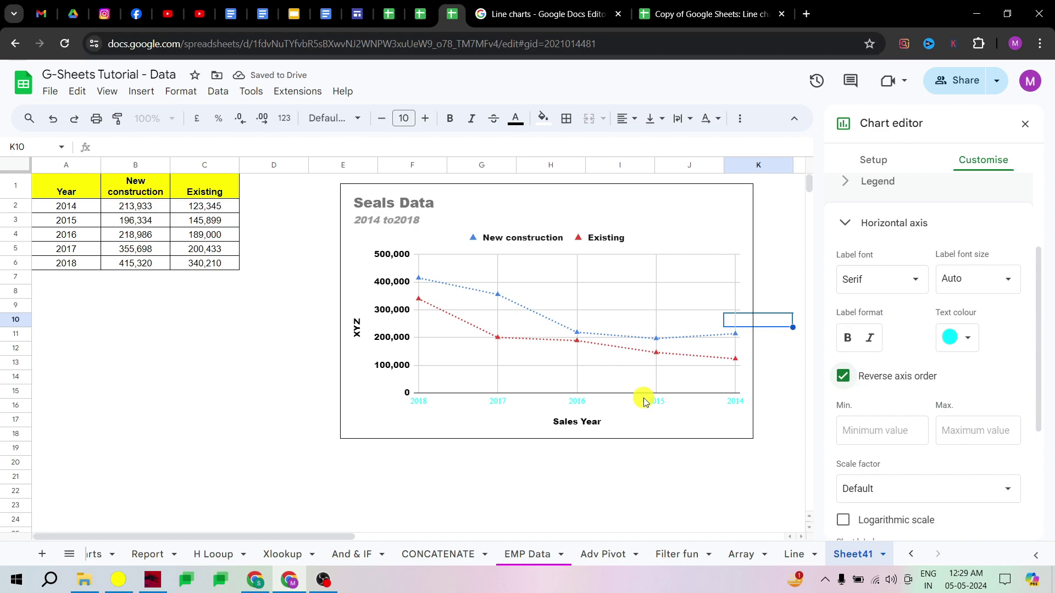
Recolour the horizontal axis labels red and restore the normal axis order
left_click(960, 337)
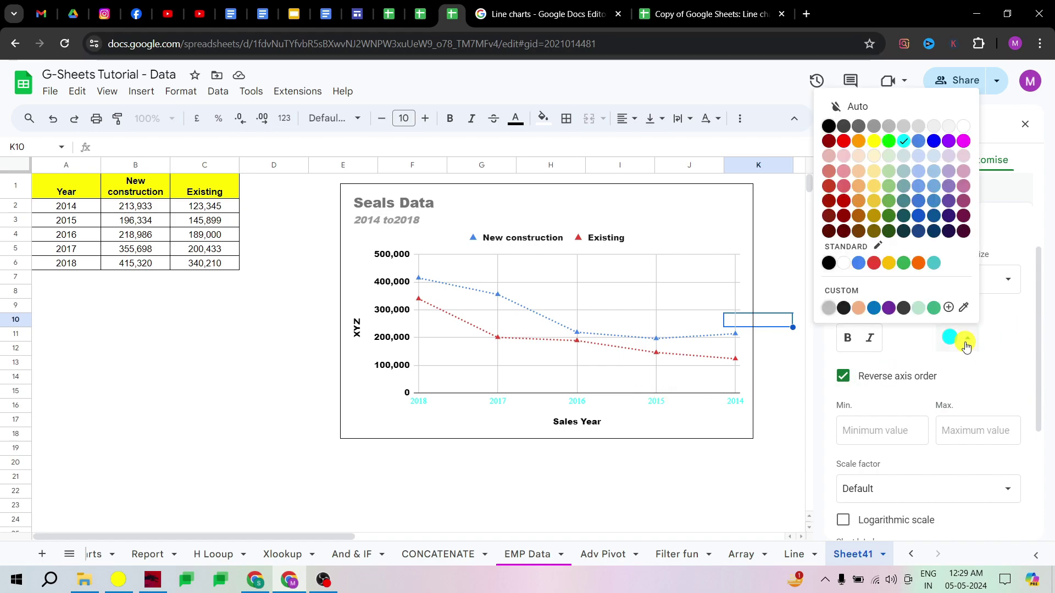
left_click(874, 264)
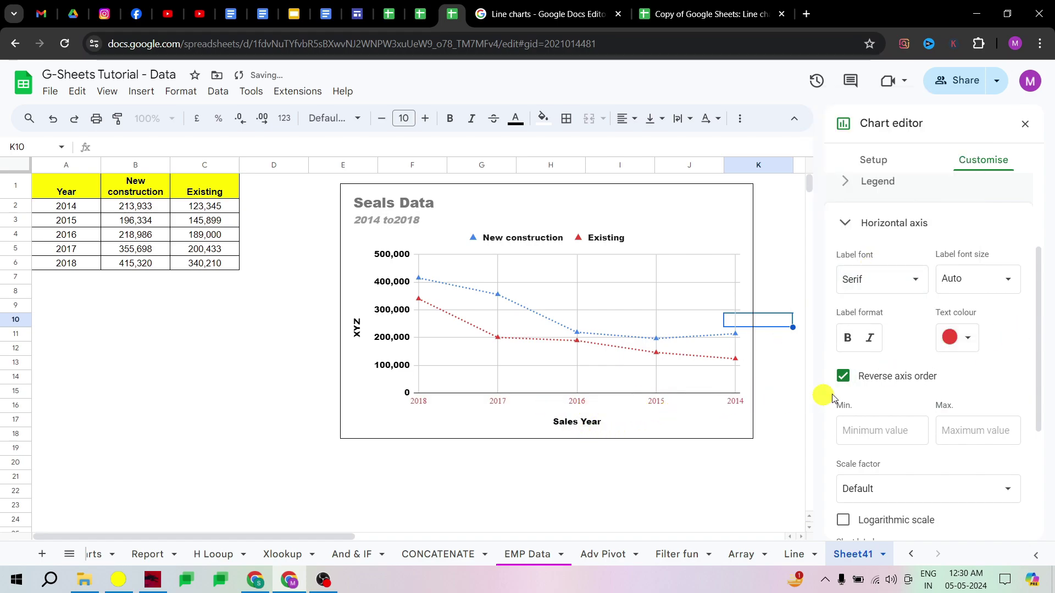
left_click(842, 375)
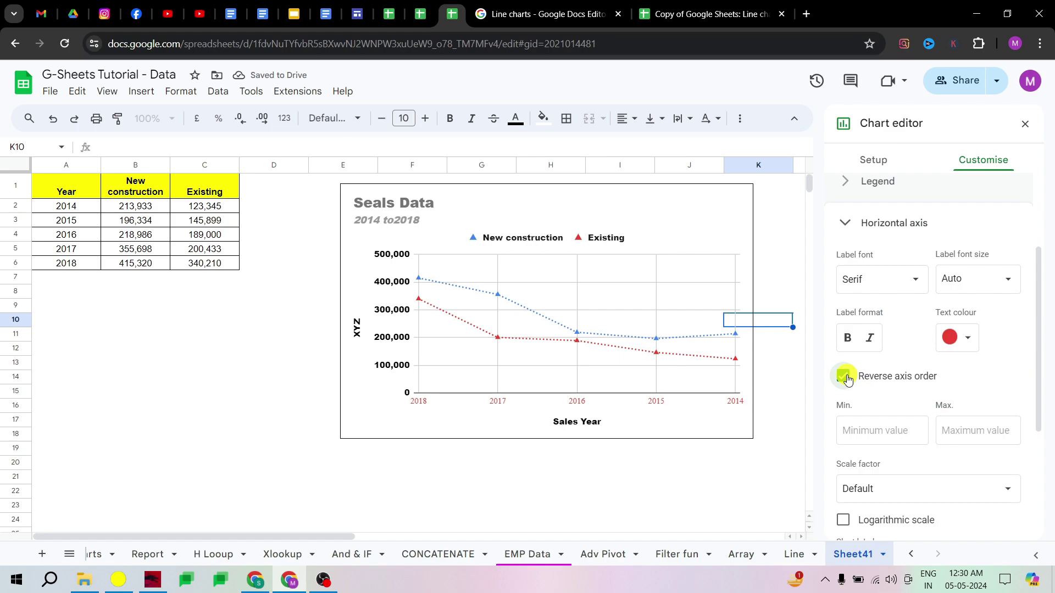
left_click(847, 230)
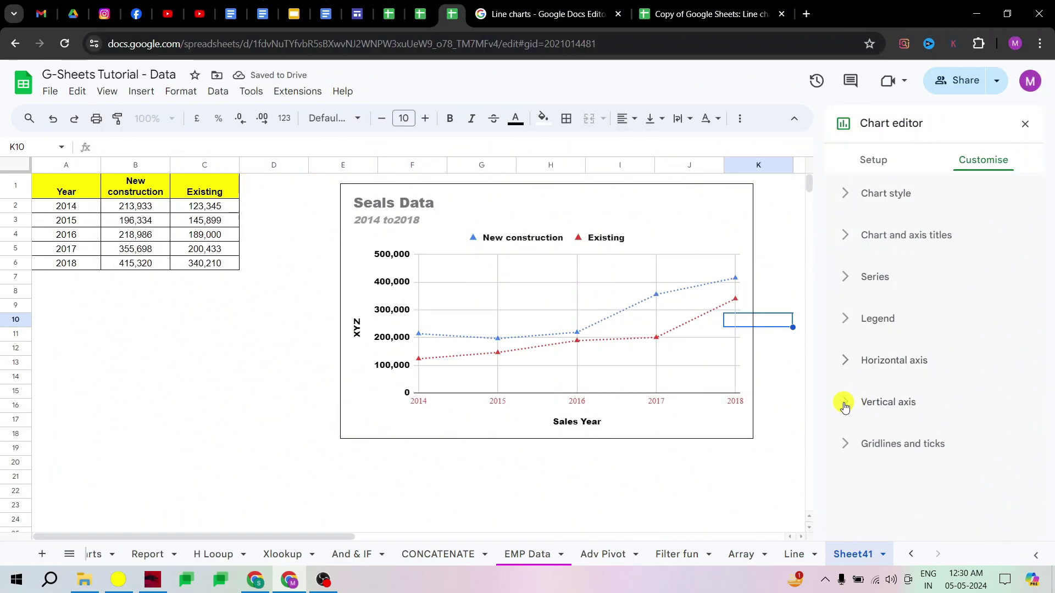
Format the vertical axis labels in blue, with the Comic Sans MS font at size 14
left_click(845, 406)
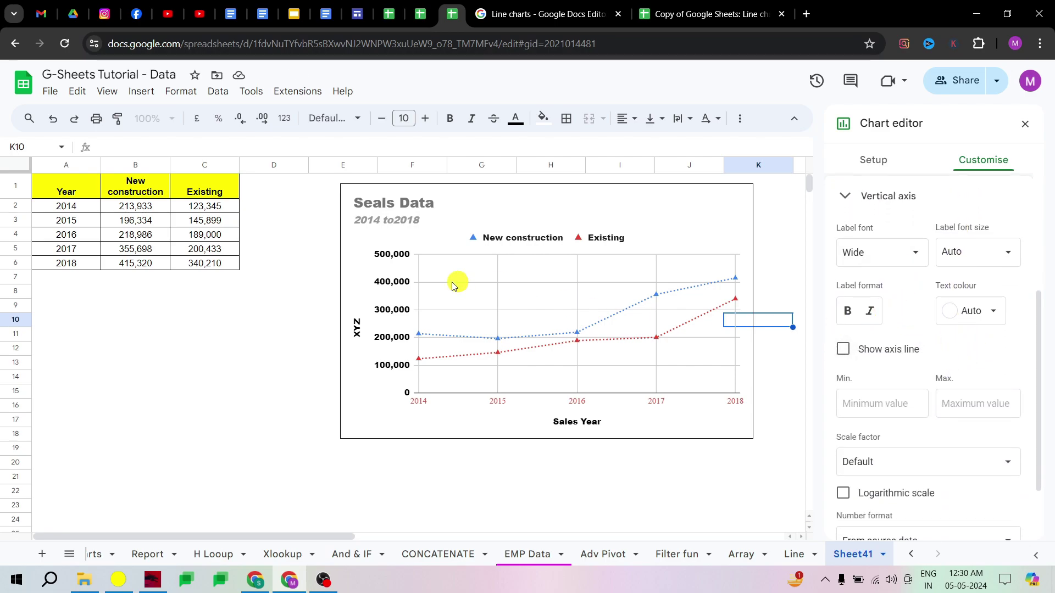
left_click(963, 314)
left_click(965, 384)
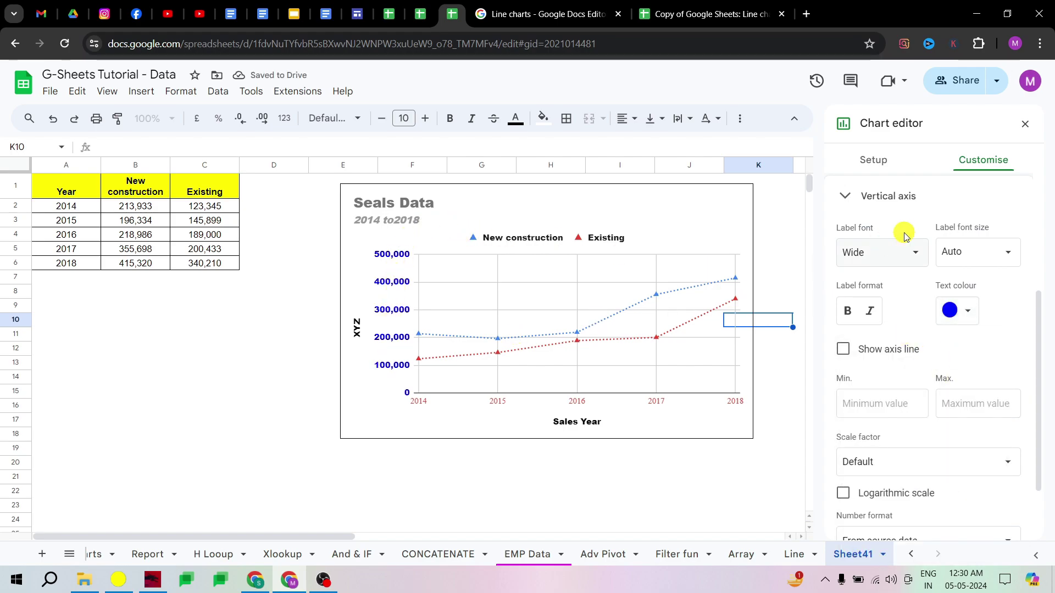
left_click(911, 255)
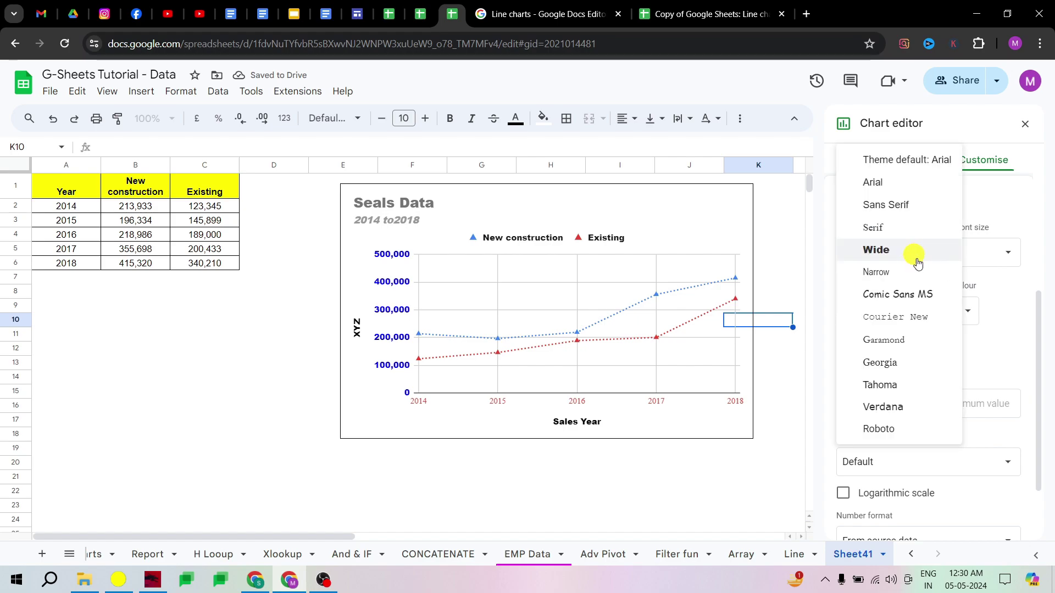
left_click(897, 295)
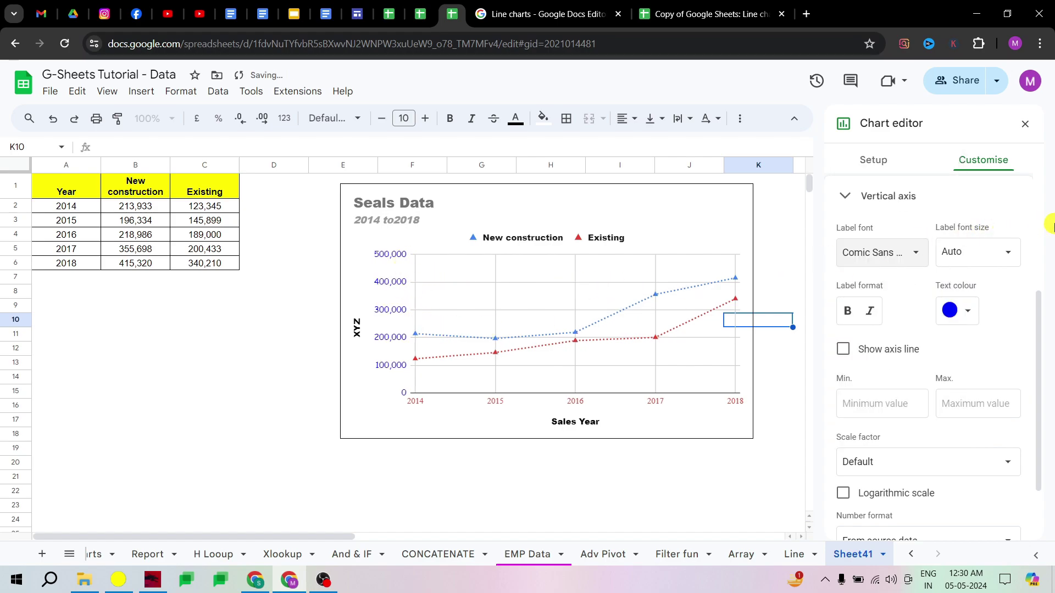
left_click(999, 249)
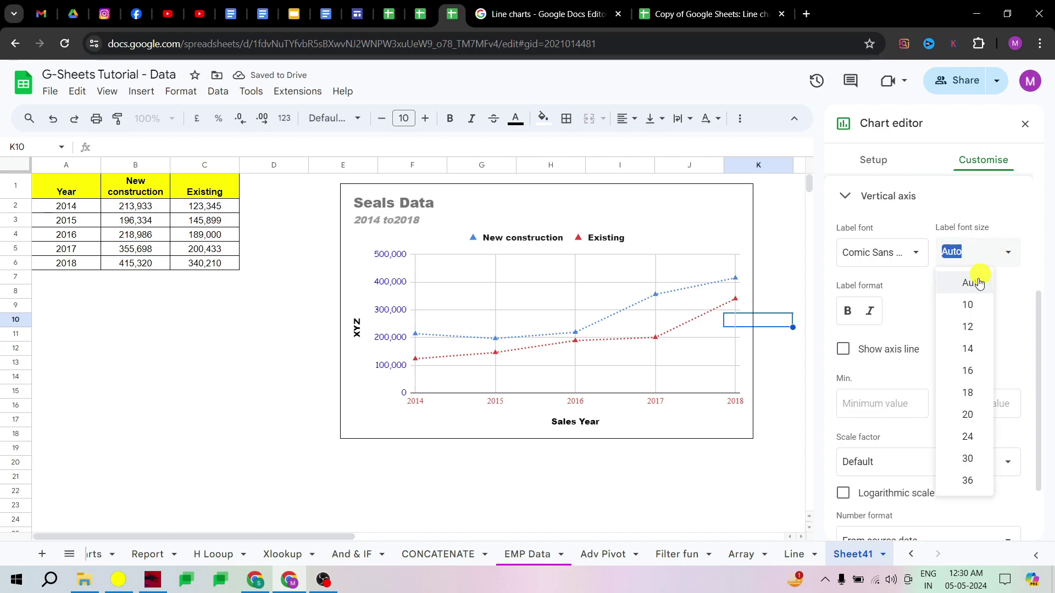
left_click(966, 345)
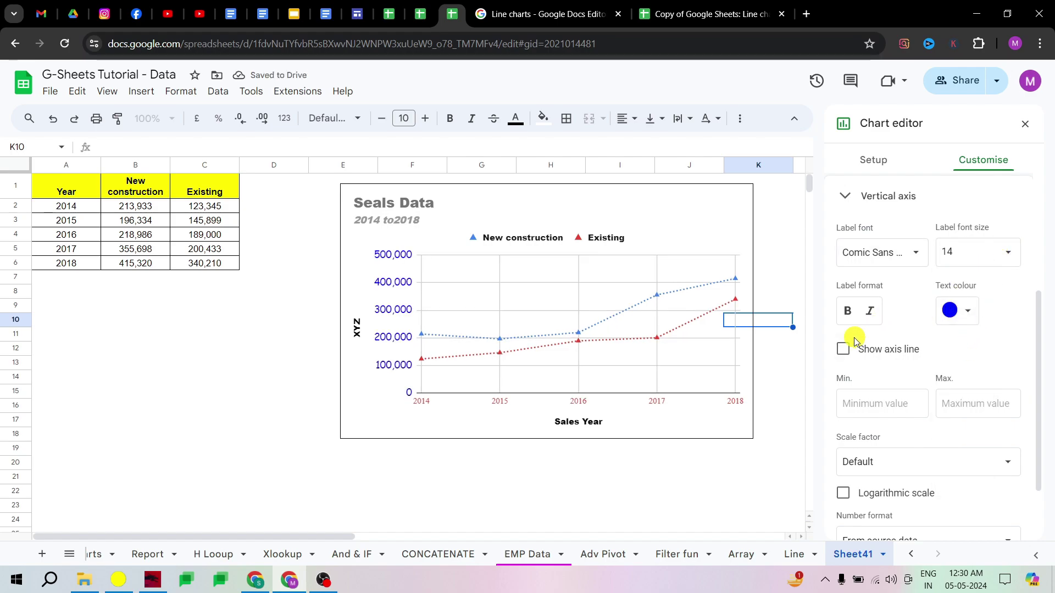
Try showing the vertical axis line, hide it again, and close the vertical axis settings
left_click(844, 351)
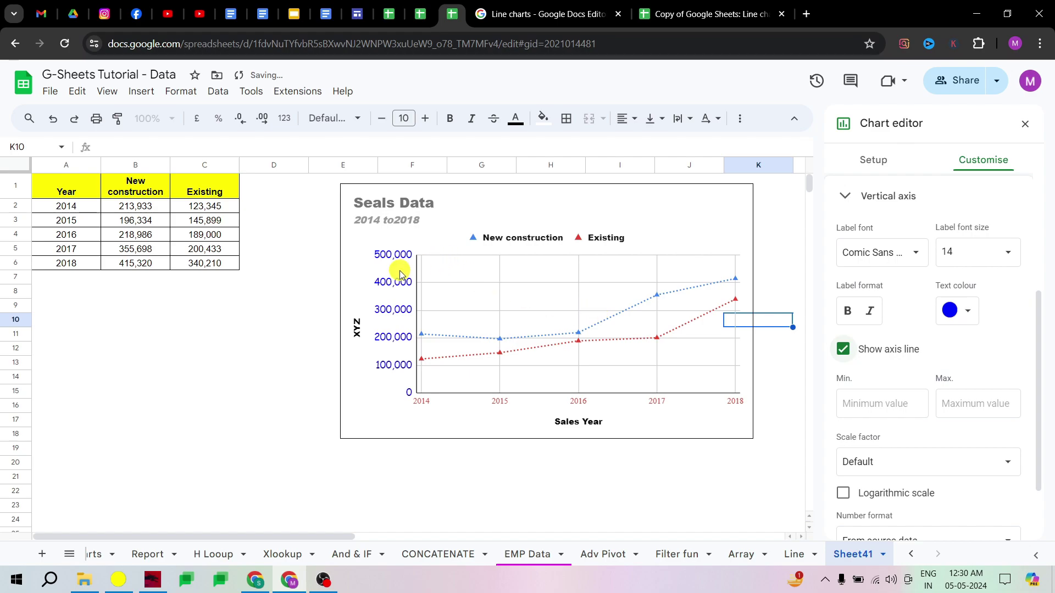
left_click(845, 350)
scroll(895, 360, "down", 2)
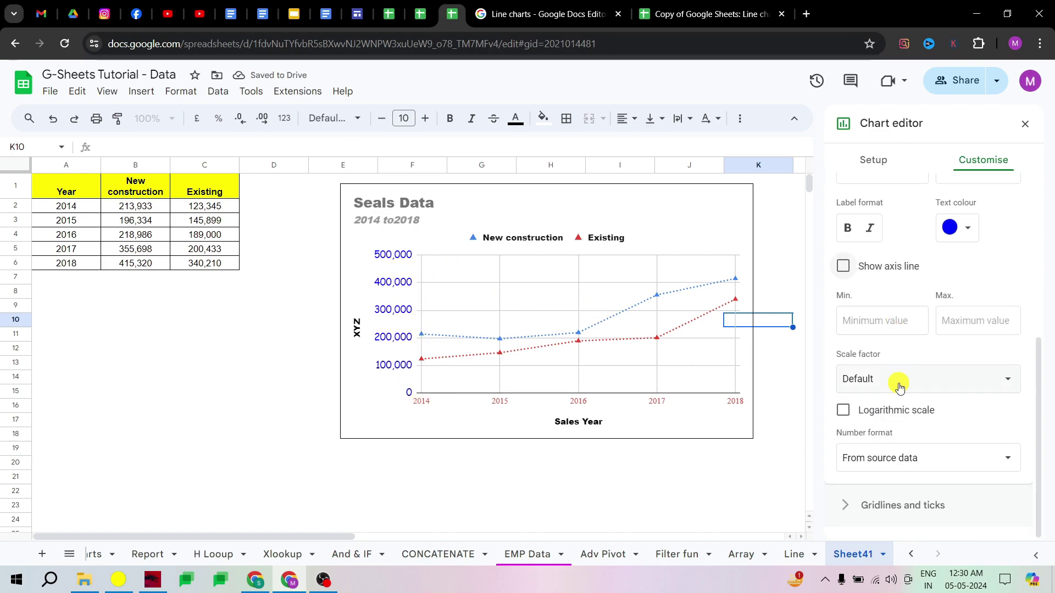
scroll(939, 401, "up", 4)
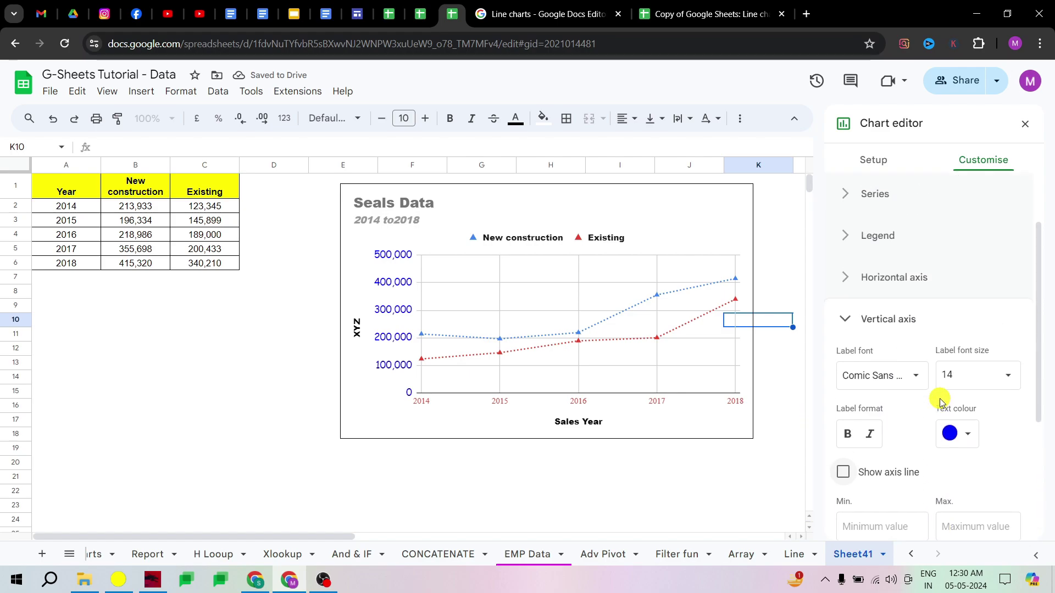
left_click(848, 321)
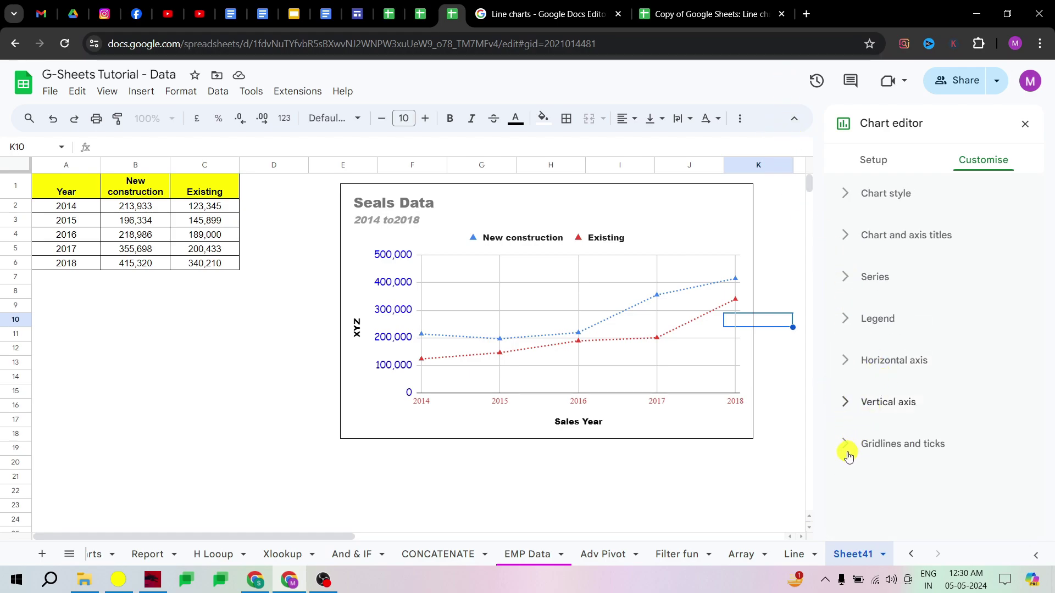
Switch to the Line charts page in Google Docs Editors Help and examine the Monthly device sales example's data and chart
left_click(575, 6)
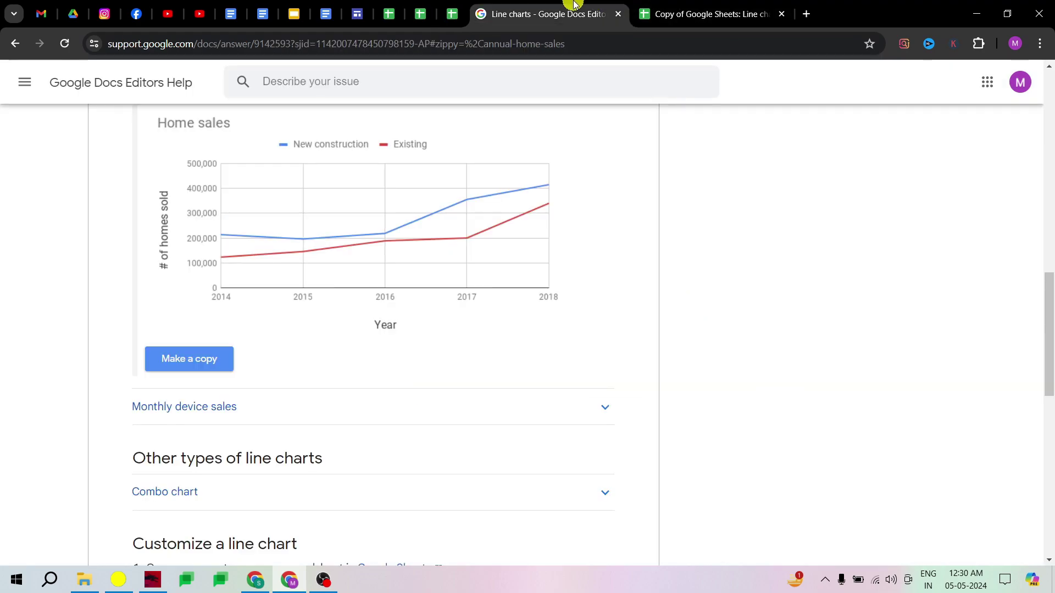
scroll(286, 230, "up", 8)
scroll(401, 165, "up", 4)
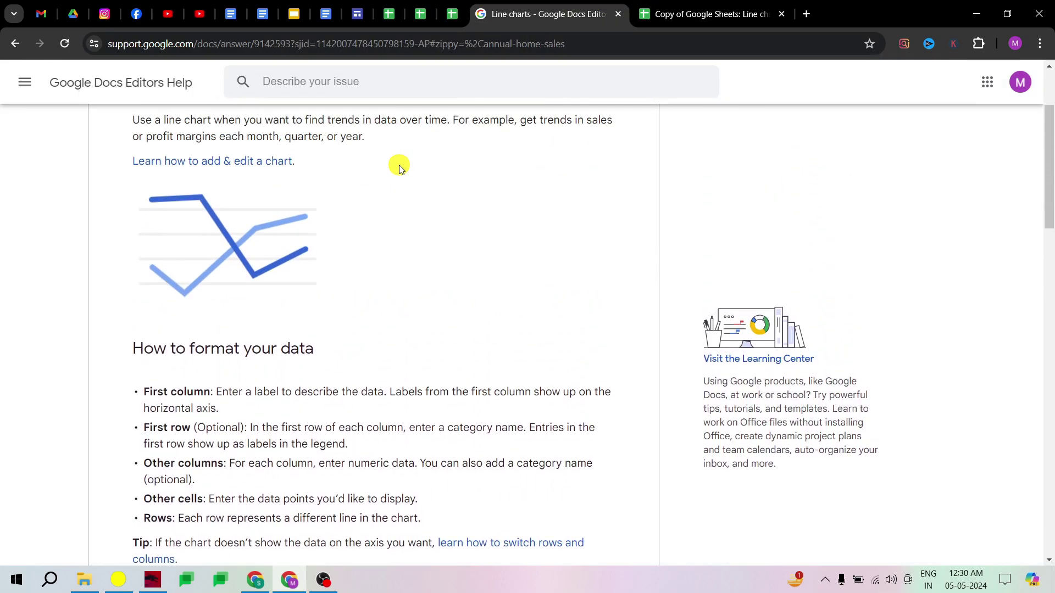
scroll(400, 165, "down", 7)
scroll(401, 165, "down", 8)
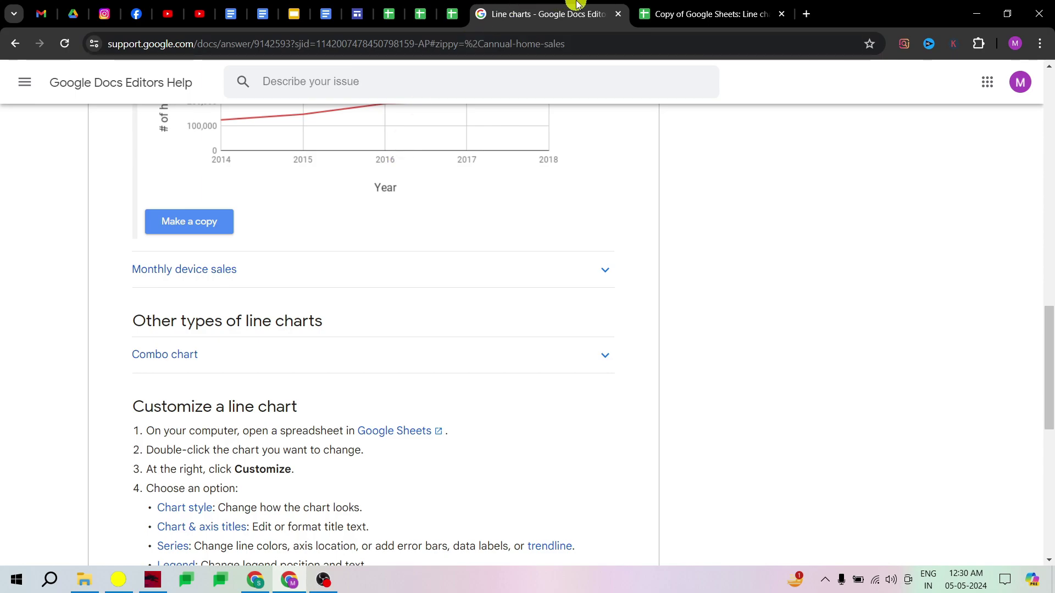
scroll(283, 284, "up", 1)
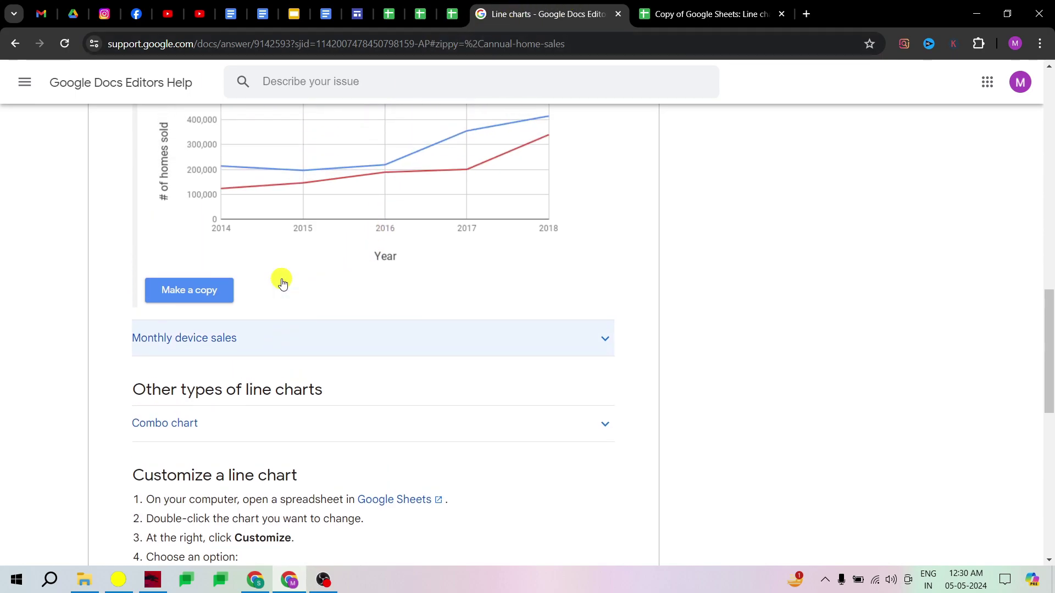
left_click(486, 345)
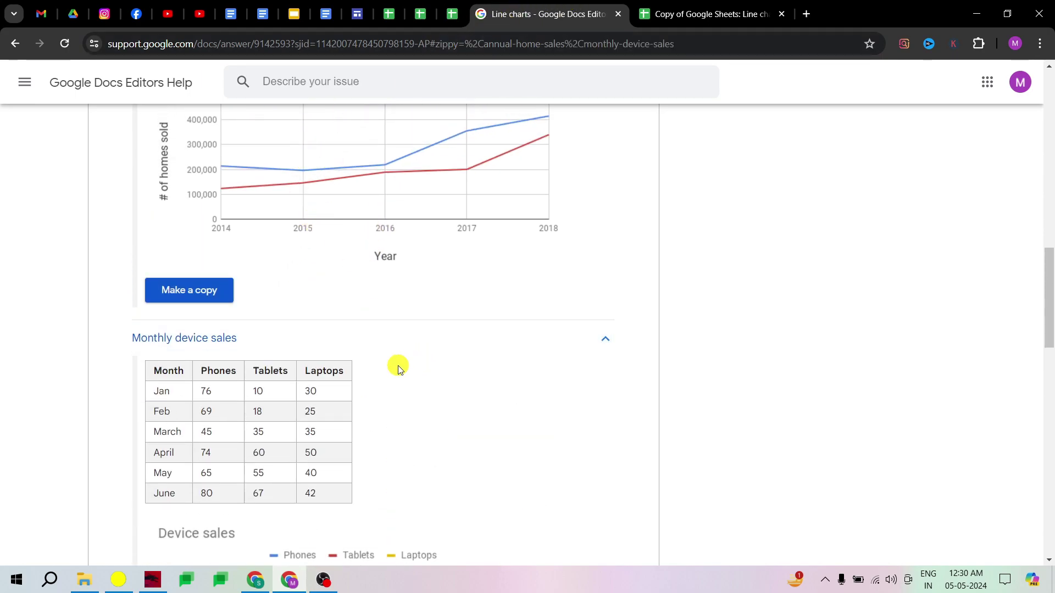
scroll(400, 362, "down", 9)
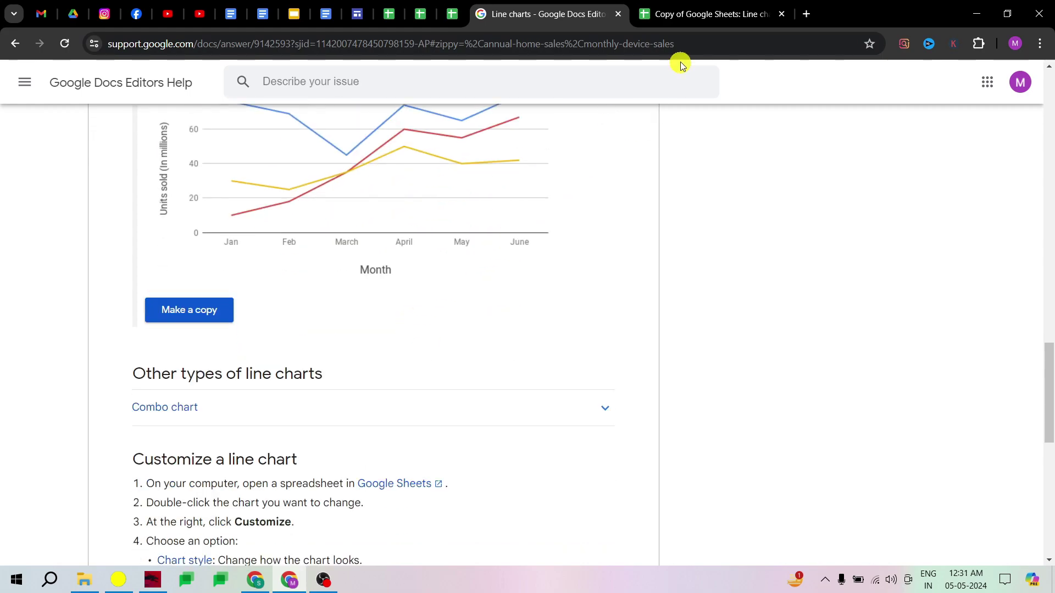
Switch to the G-Sheets Tutorial - Data spreadsheet and set the chart's horizontal axis major gridline spacing type to Count
left_click(684, 5)
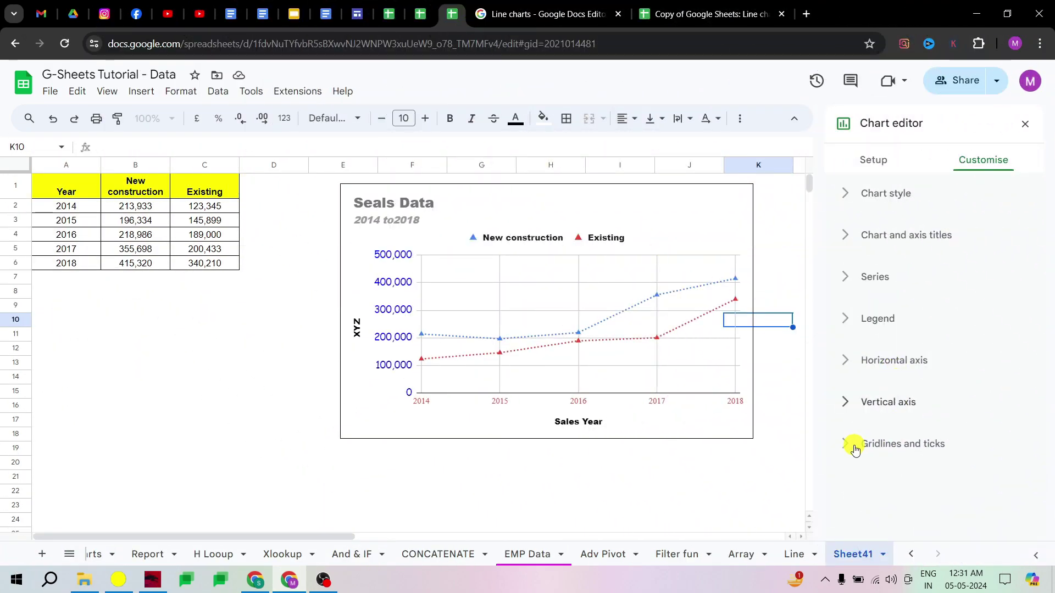
left_click(855, 449)
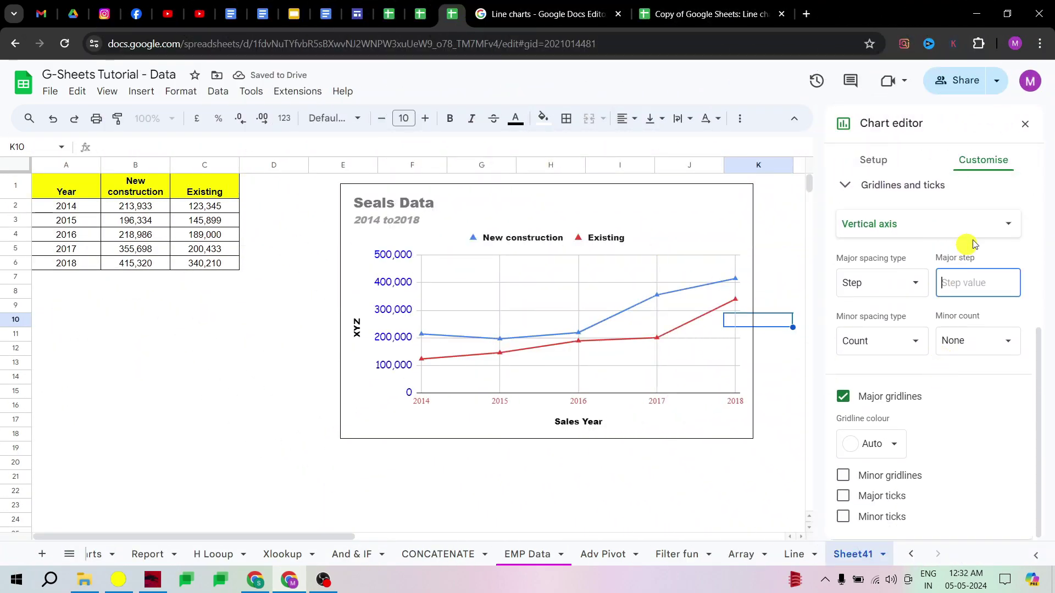
left_click(994, 232)
left_click(921, 200)
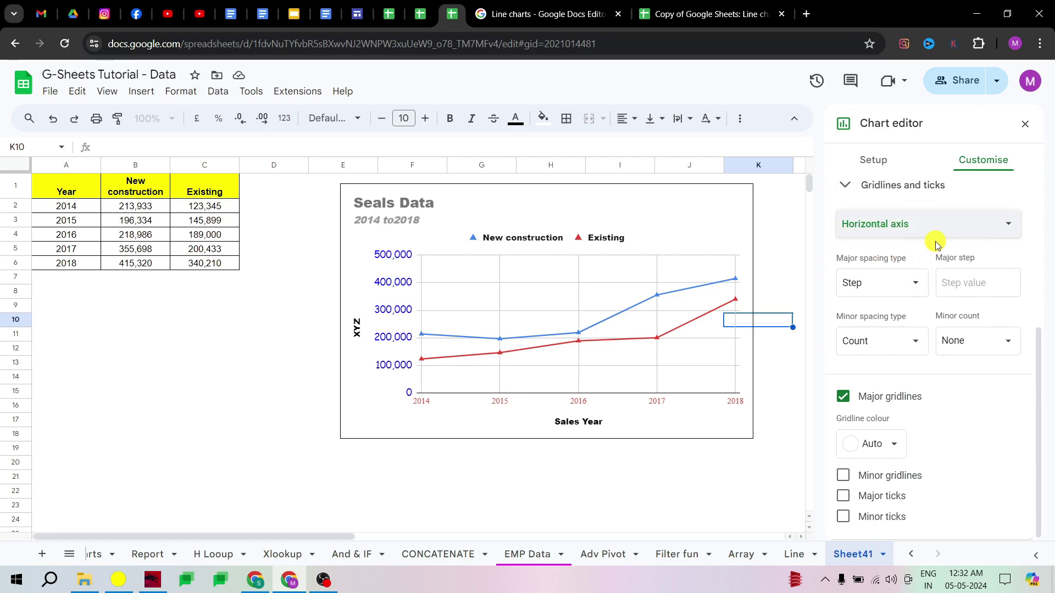
left_click(857, 283)
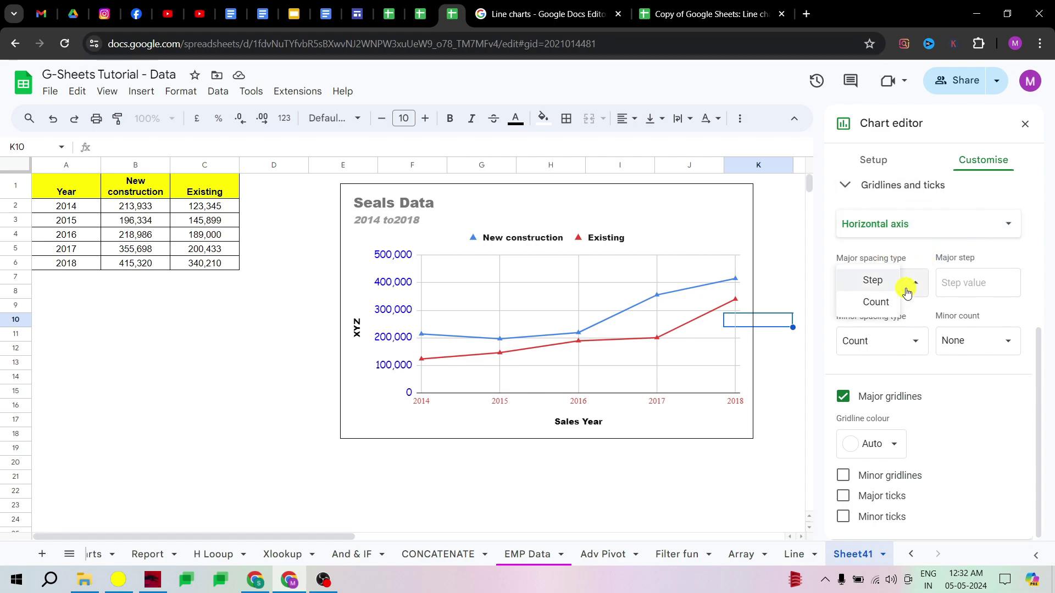
left_click(882, 304)
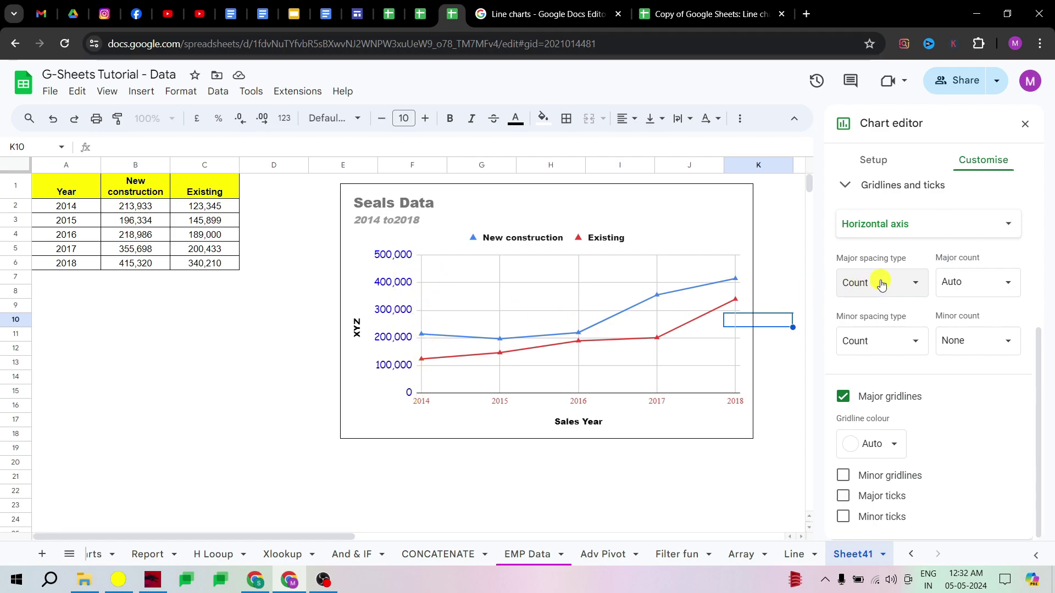
Try horizontal axis major counts of 10 and 5, and restore the count to Auto
left_click(970, 282)
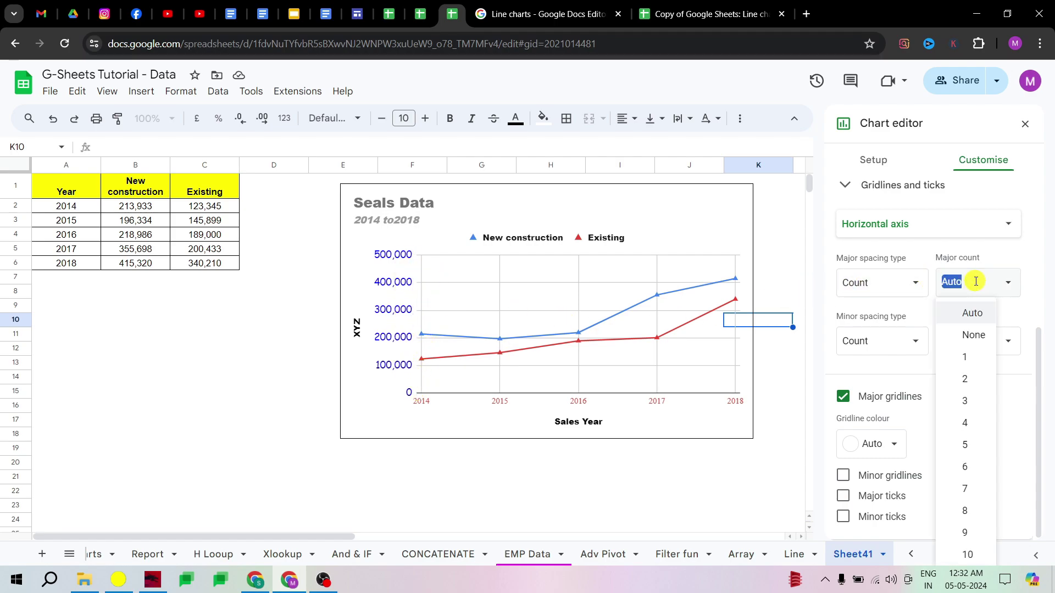
left_click(966, 554)
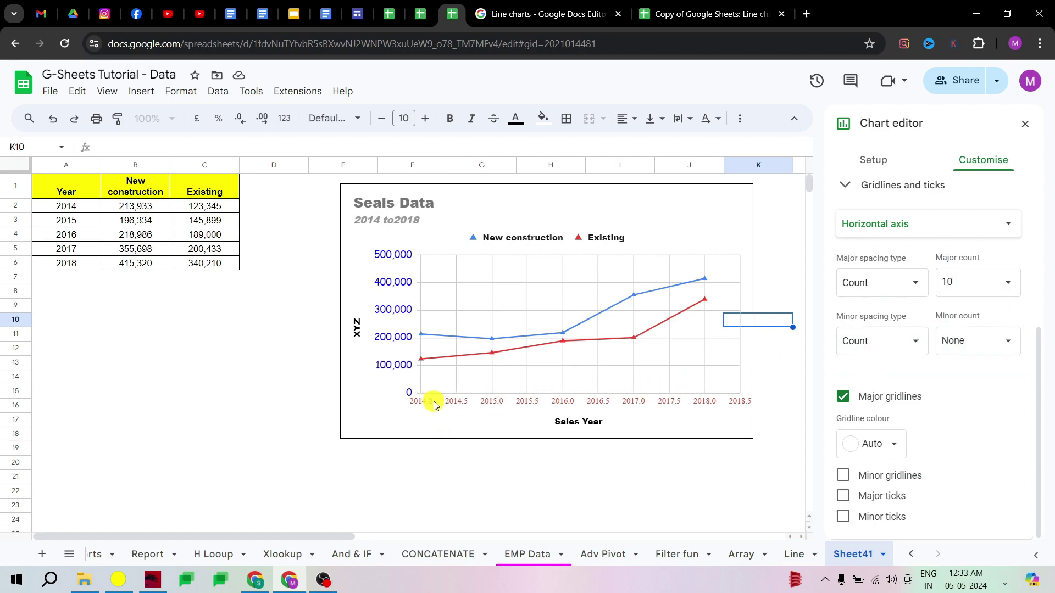
left_click(1008, 282)
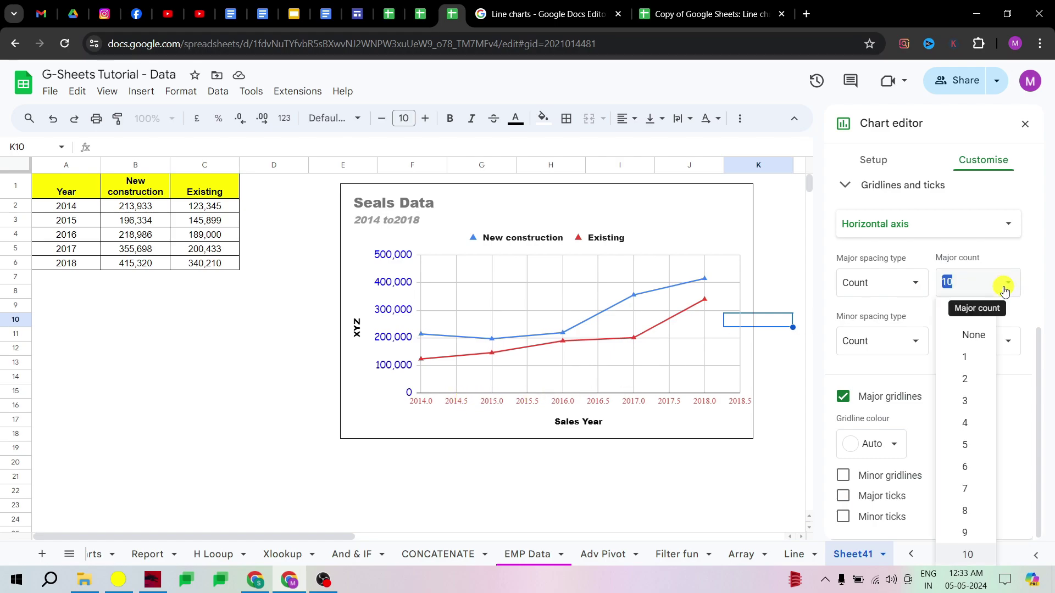
left_click(967, 444)
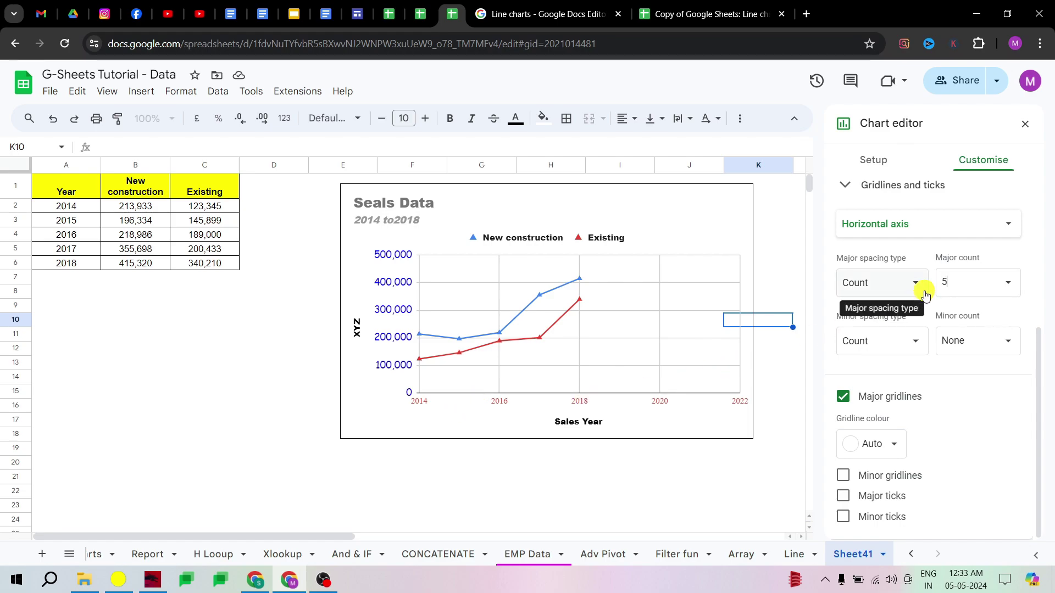
left_click(1017, 293)
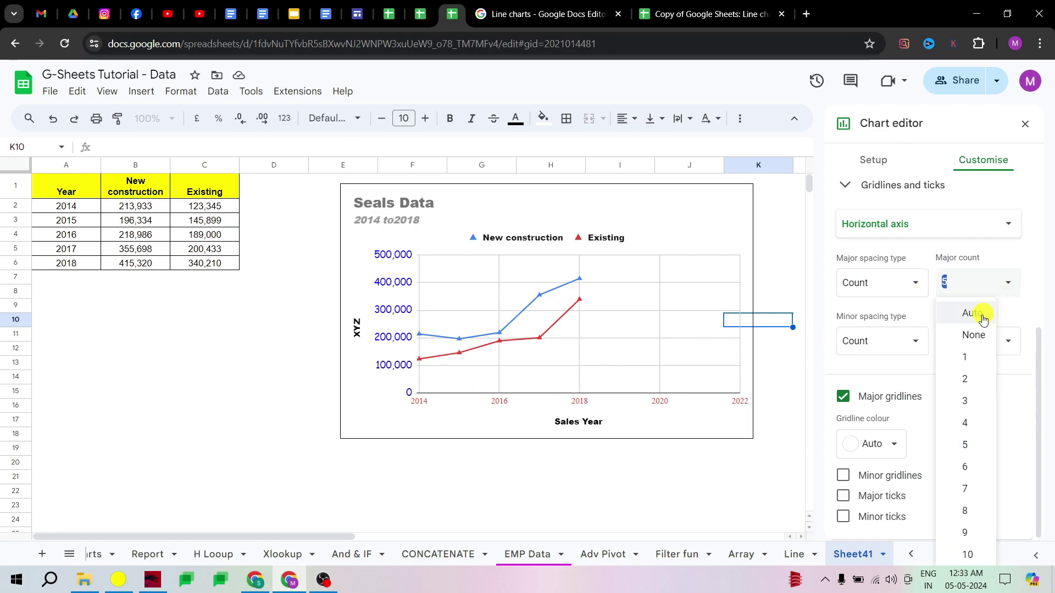
left_click(977, 309)
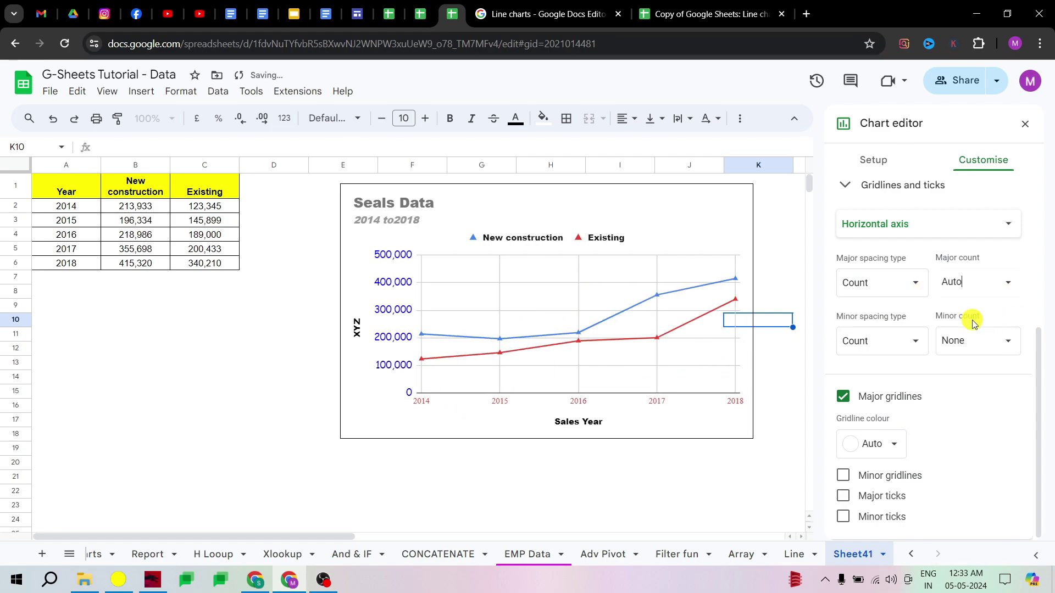
Try Step as the horizontal axis major spacing type with a step of 6, and return the type to Count
left_click(905, 291)
left_click(878, 259)
left_click(995, 291)
type("6")
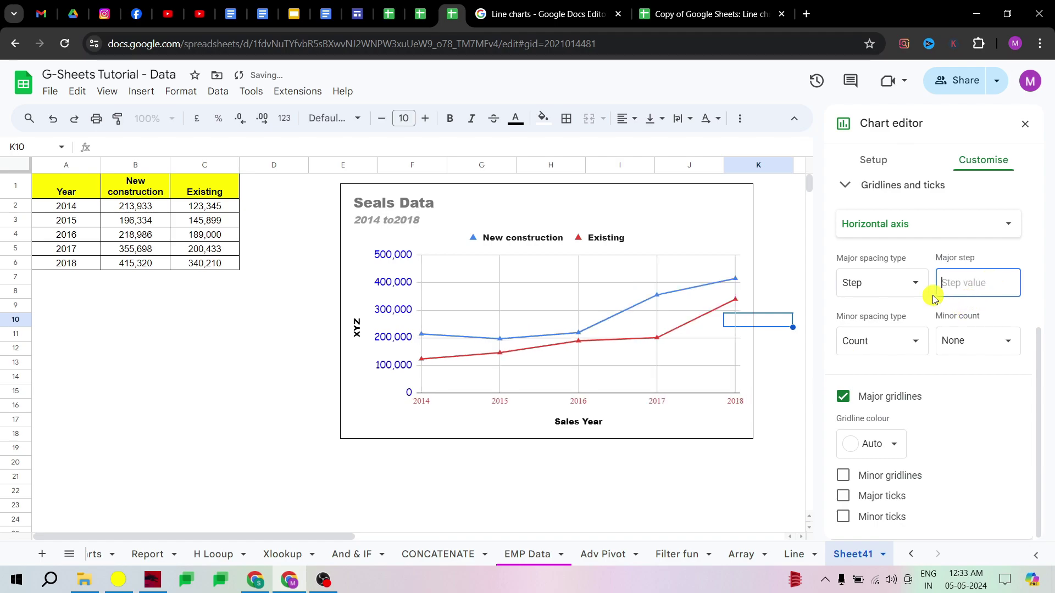
left_click(856, 284)
left_click(849, 302)
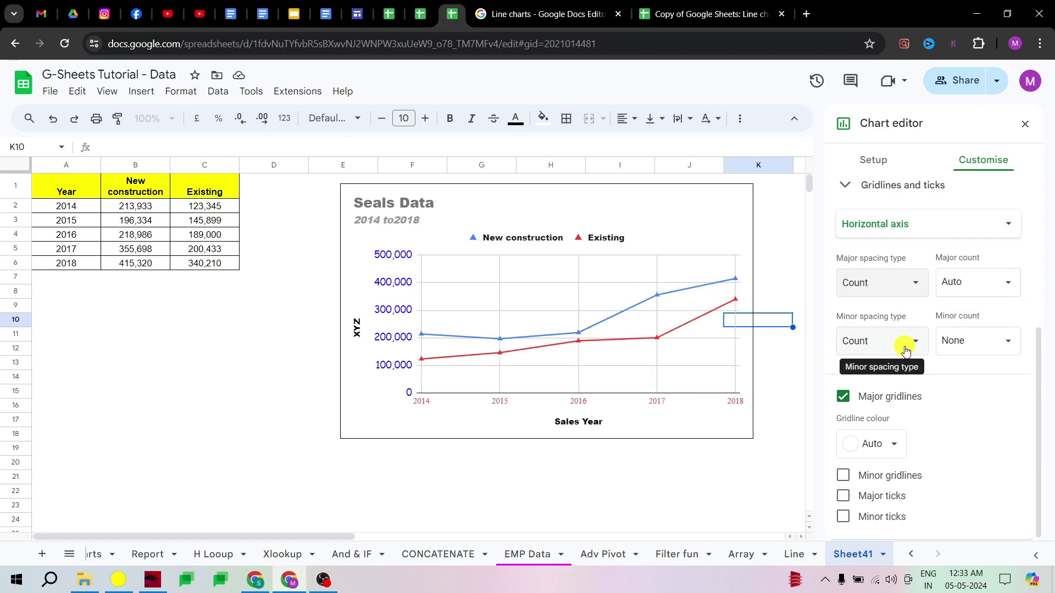
Try the Step minor spacing type and a minor count of 8 on the horizontal axis, and set it to Count with 3
left_click(879, 352)
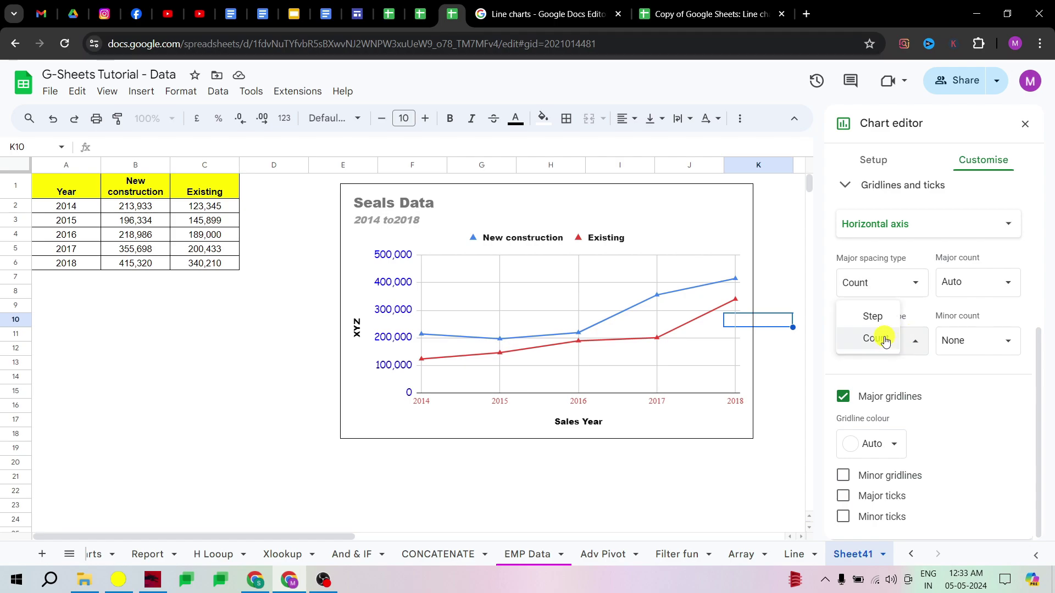
left_click(872, 317)
left_click(880, 340)
left_click(881, 362)
left_click(966, 345)
left_click(963, 279)
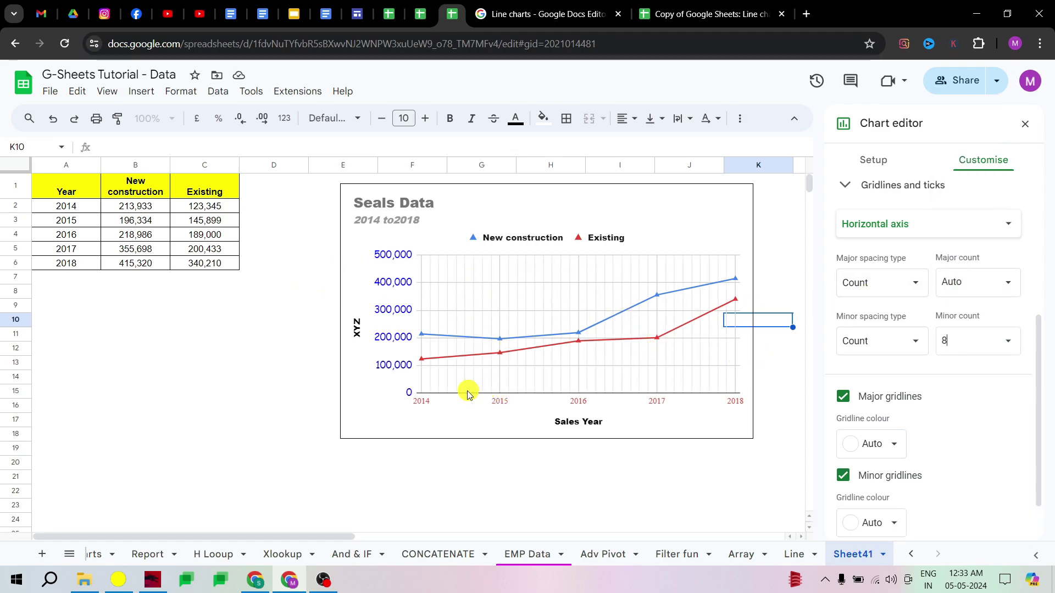
left_click(984, 346)
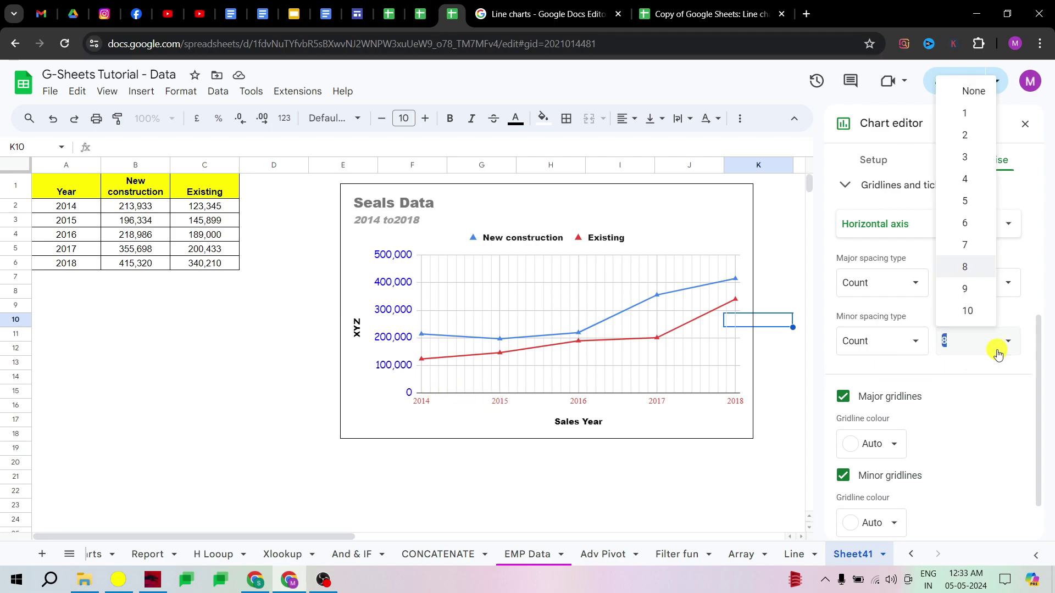
left_click(974, 168)
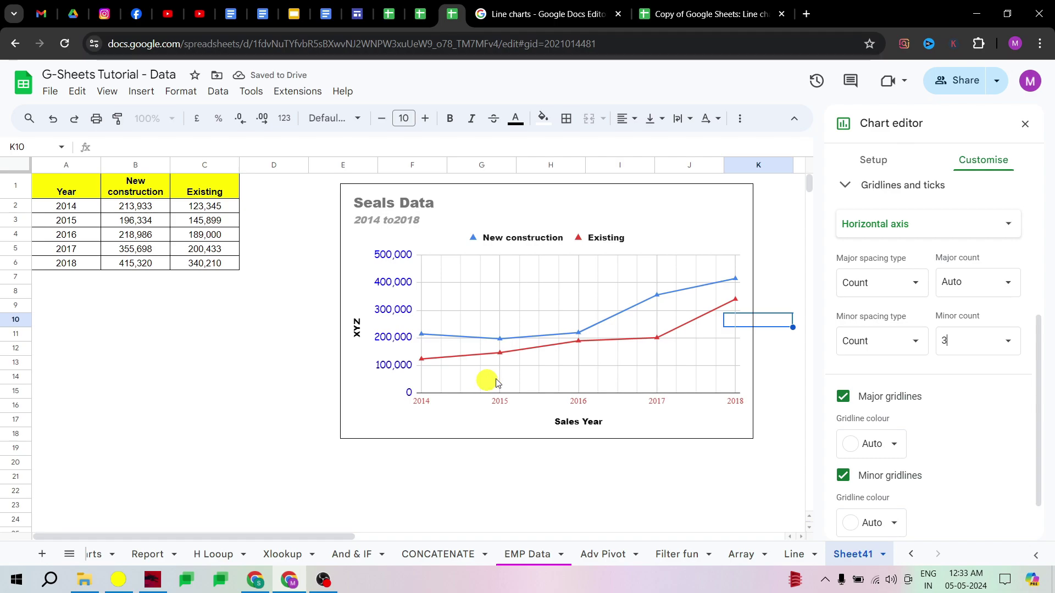
Leave the gridlines and ticks settings, close the chart editor and select cell K21 below the chart
left_click(978, 225)
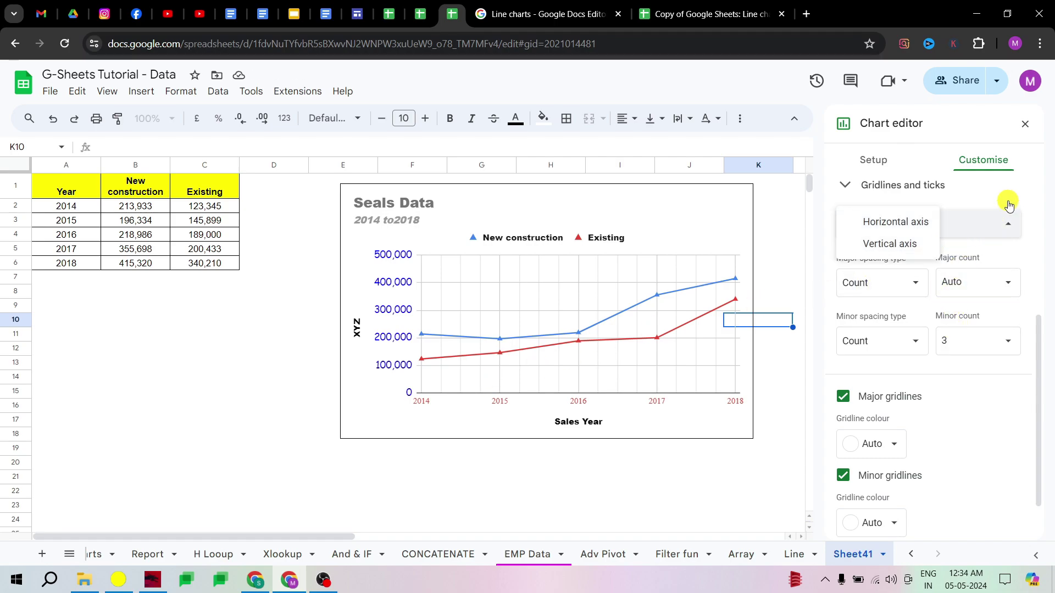
left_click(978, 199)
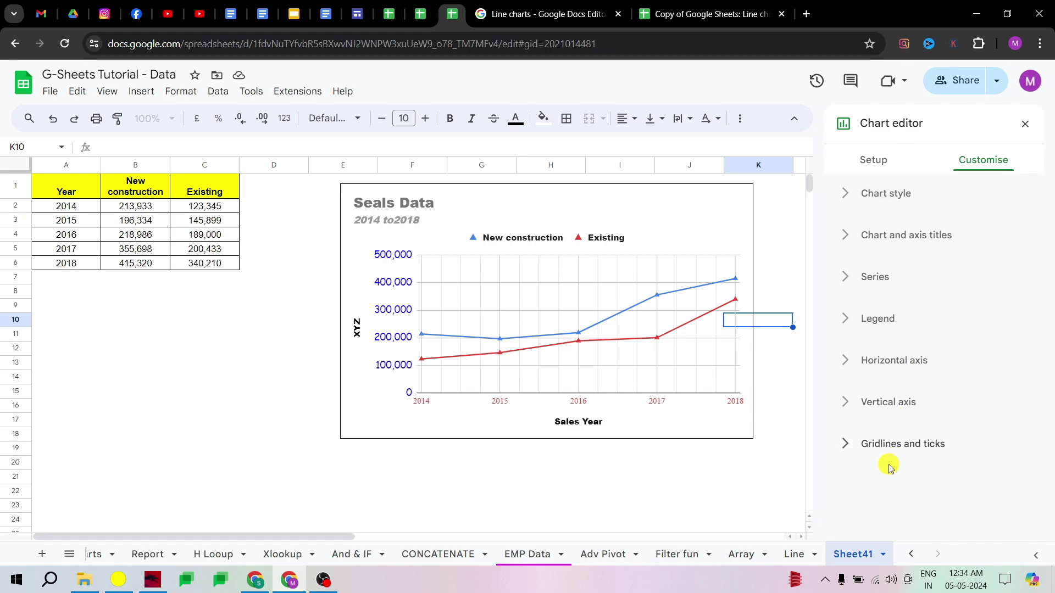
left_click(892, 459)
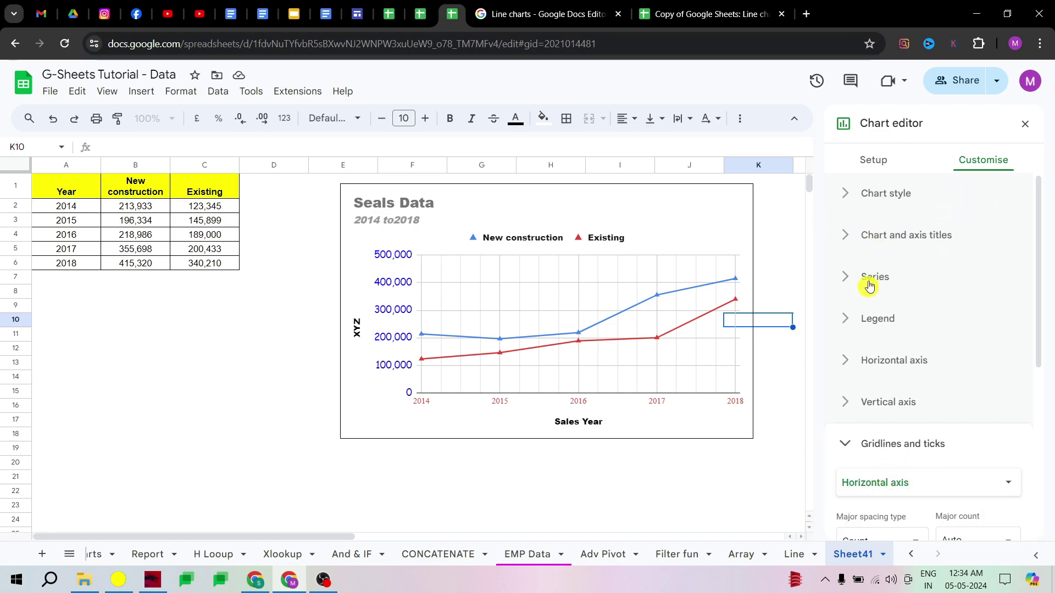
left_click(770, 424)
left_click(728, 478)
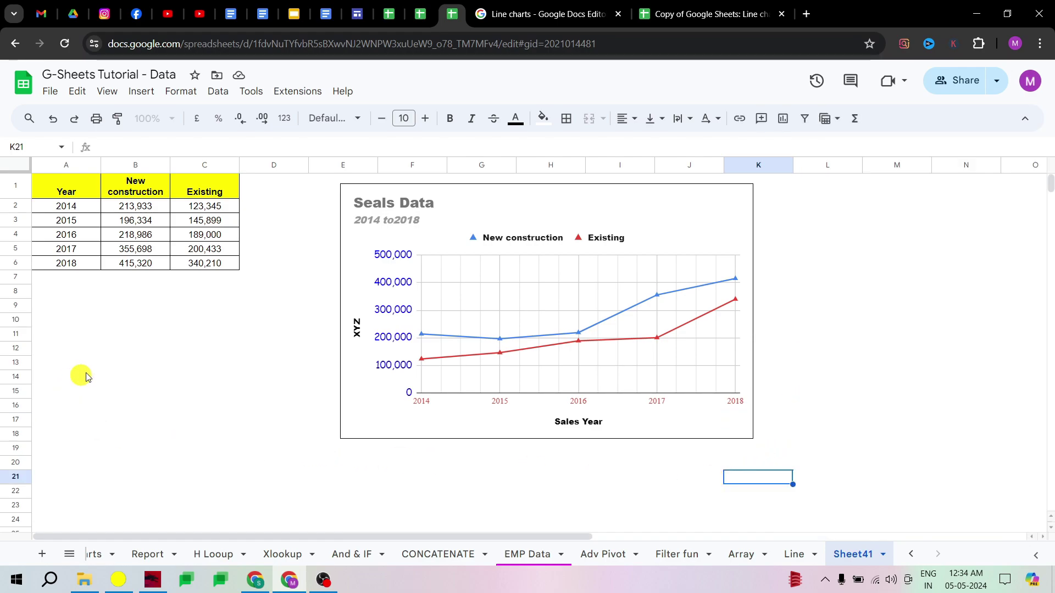